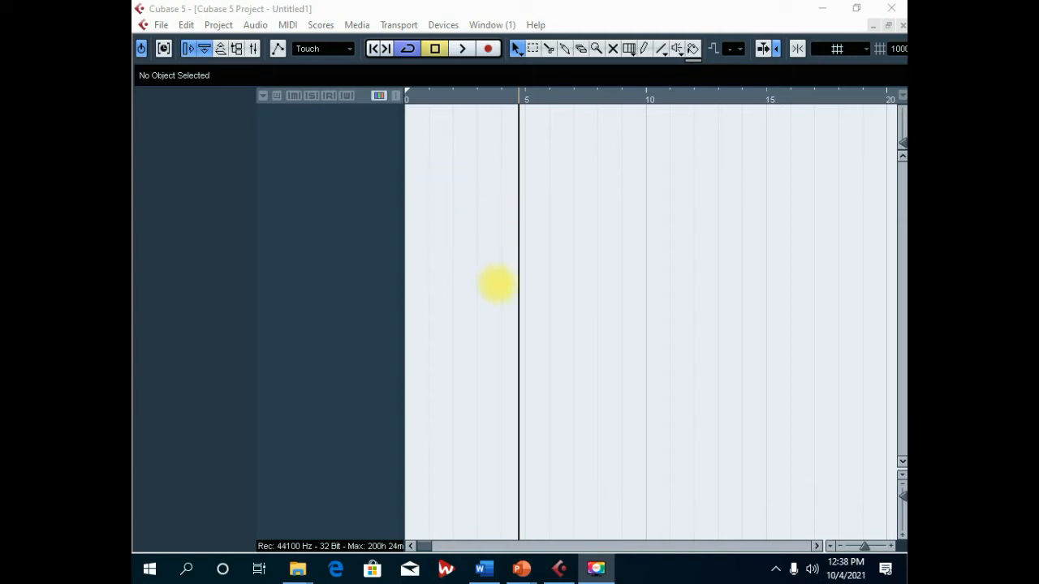
Step: Show the Transport panel, switch its tempo mode to Track and reposition the panel over the empty event display
{"action": "left_click", "coordinate": [474, 253]}
{"action": "key", "text": "F2"}
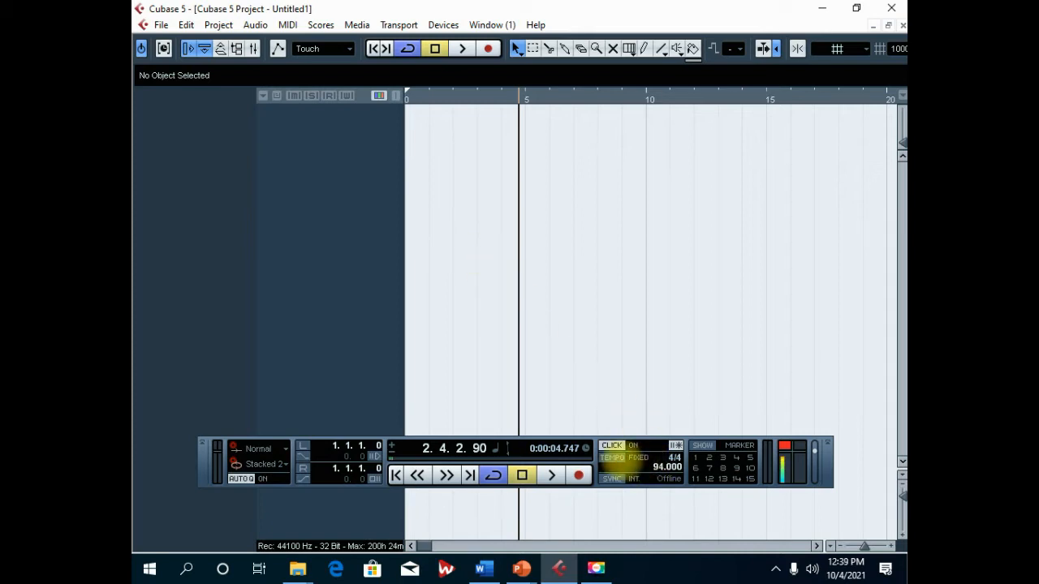
{"action": "left_click", "coordinate": [639, 458]}
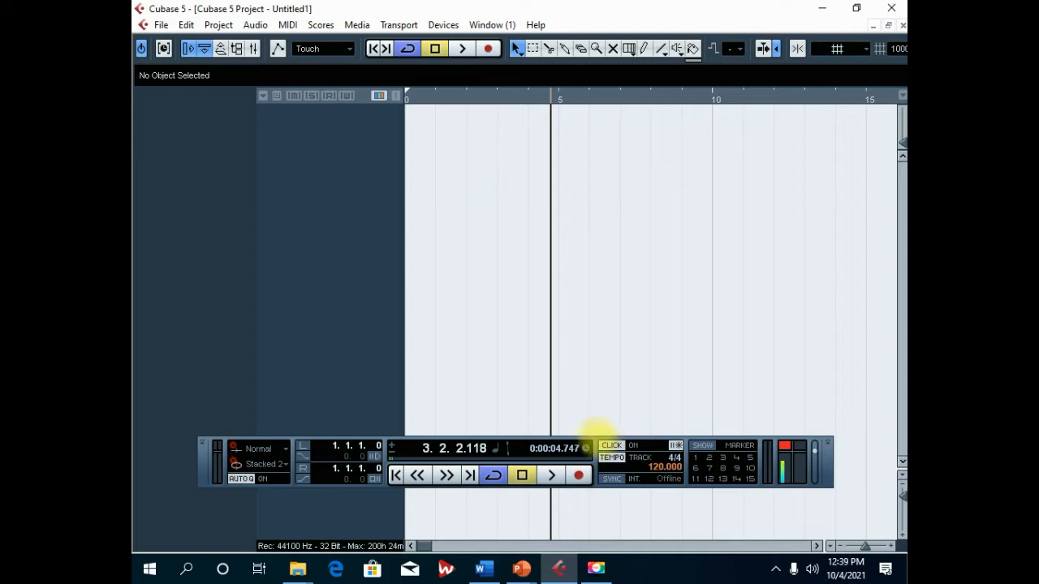
{"action": "left_click_drag", "start_coordinate": [598, 447], "coordinate": [568, 348]}
Step: Hide the Transport panel and bring it back into view
{"action": "left_click", "coordinate": [441, 24]}
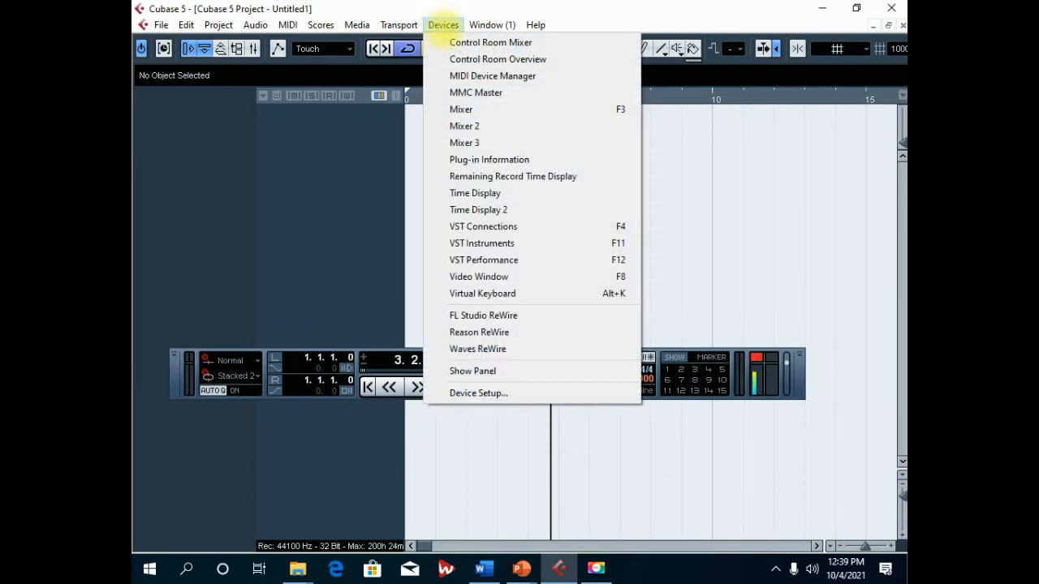
{"action": "left_click", "coordinate": [410, 41]}
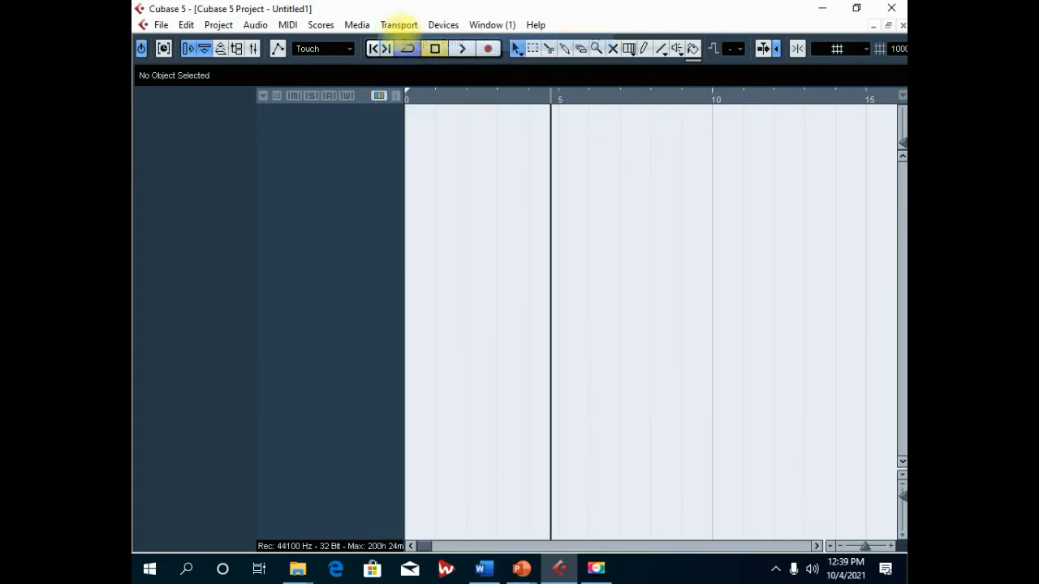
{"action": "left_click", "coordinate": [399, 25]}
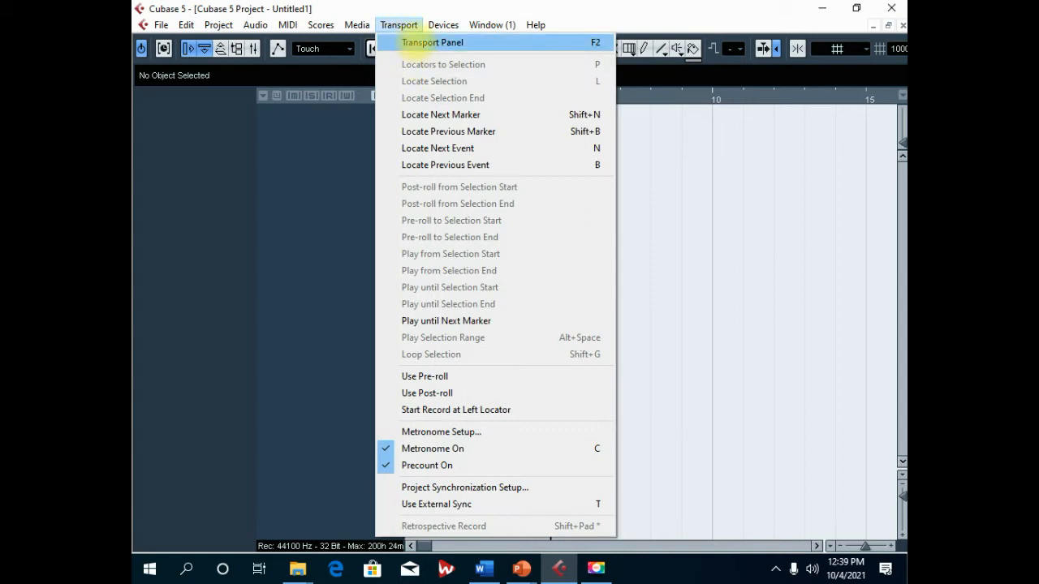
{"action": "left_click", "coordinate": [412, 44]}
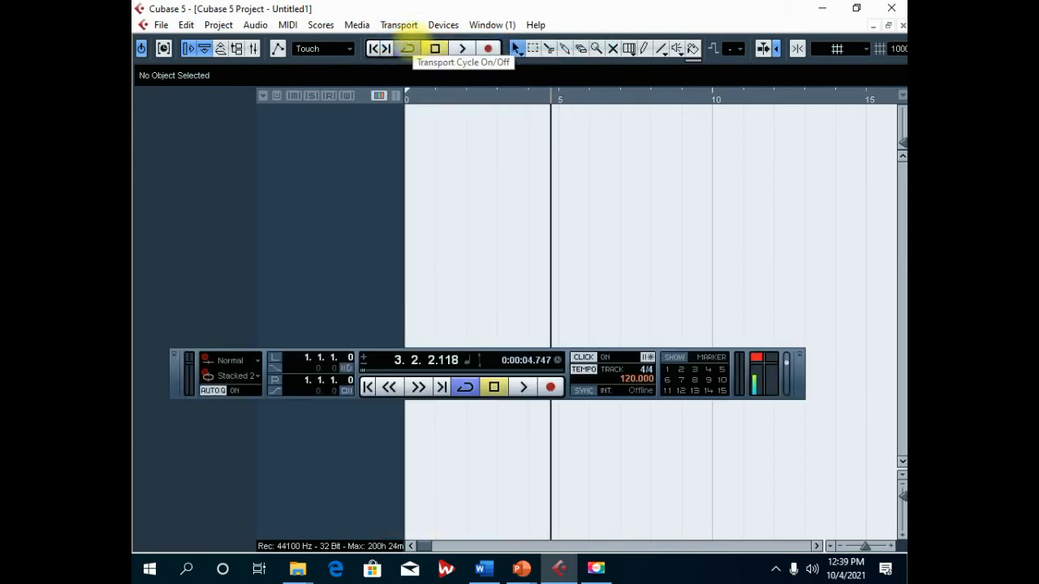
{"action": "left_click", "coordinate": [399, 24]}
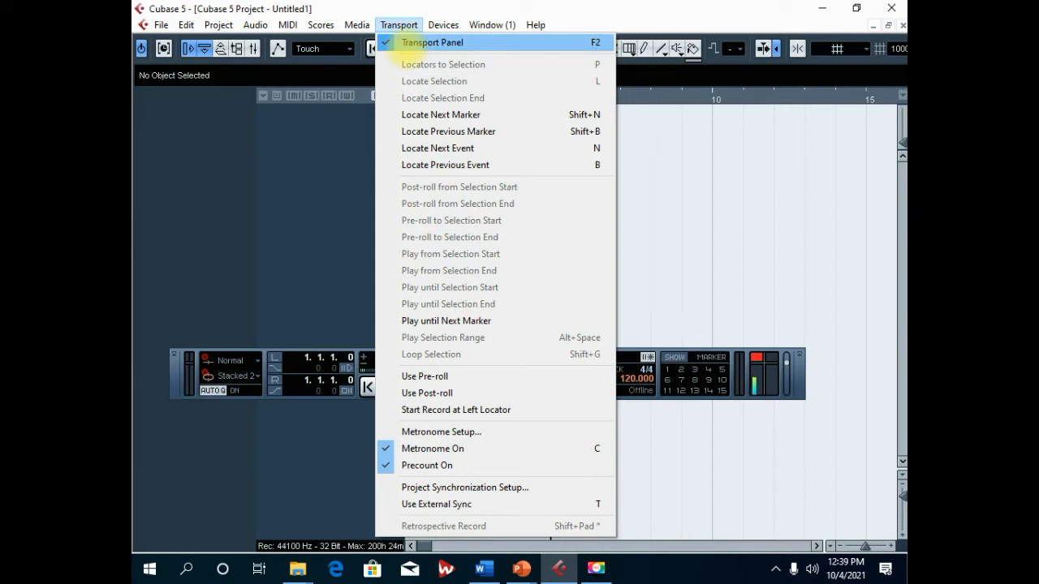
{"action": "left_click", "coordinate": [344, 165]}
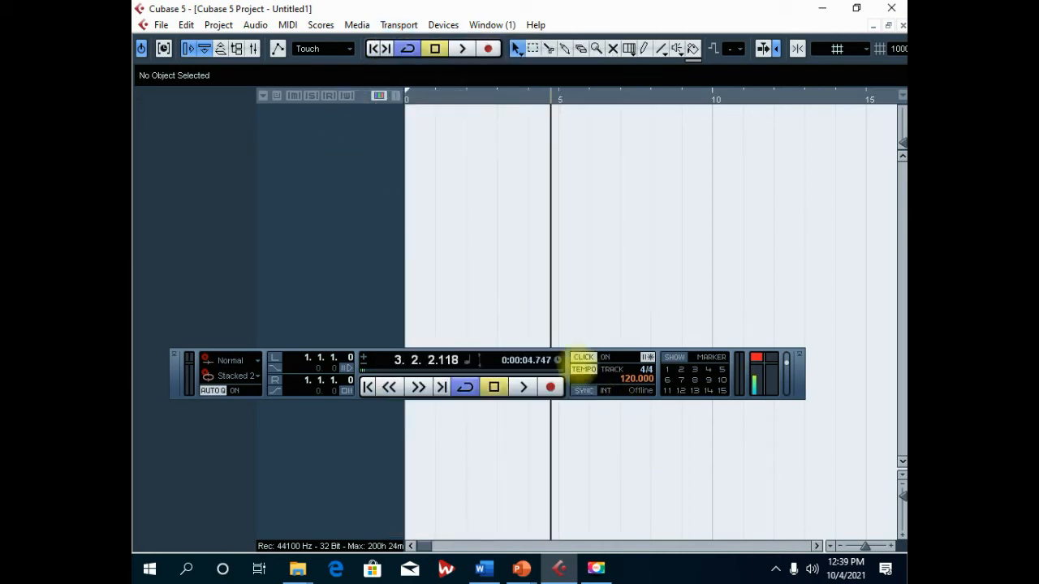
Step: Shift the Transport panel slightly and switch its tempo mode to Fixed
{"action": "left_click", "coordinate": [558, 360]}
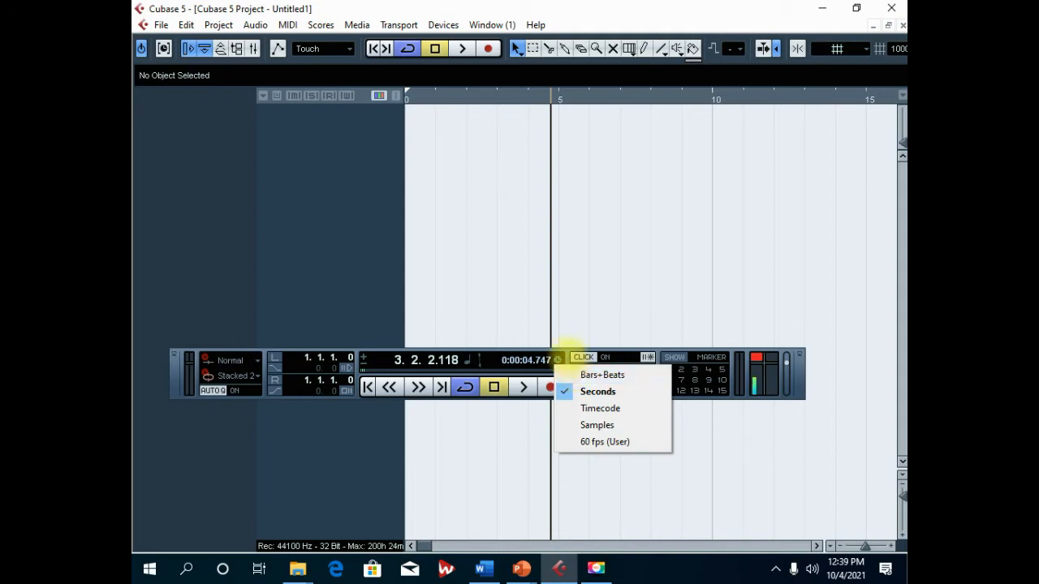
{"action": "left_click", "coordinate": [568, 354]}
{"action": "left_click_drag", "start_coordinate": [569, 352], "coordinate": [605, 345]}
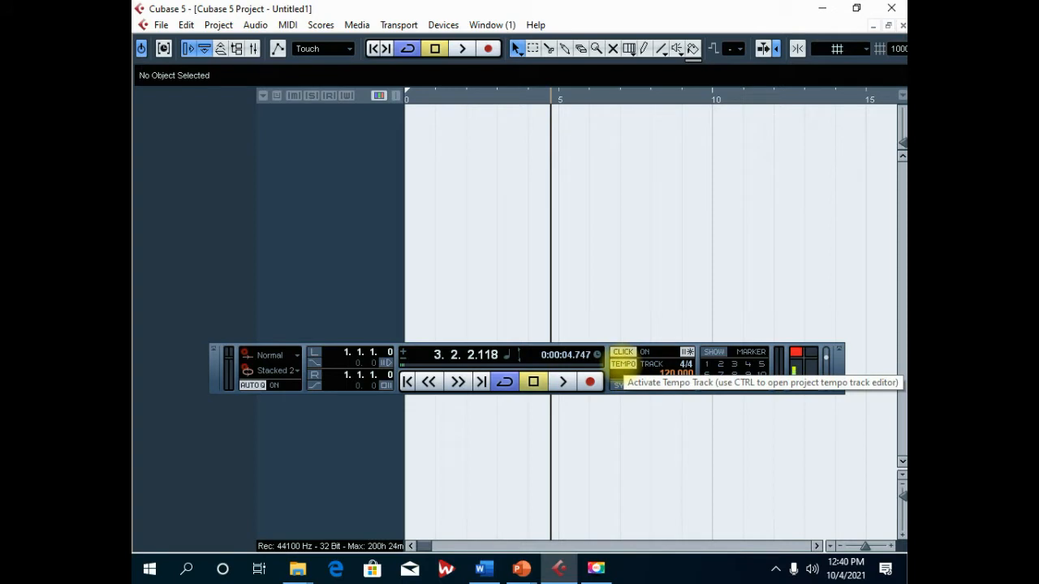
{"action": "left_click", "coordinate": [623, 363]}
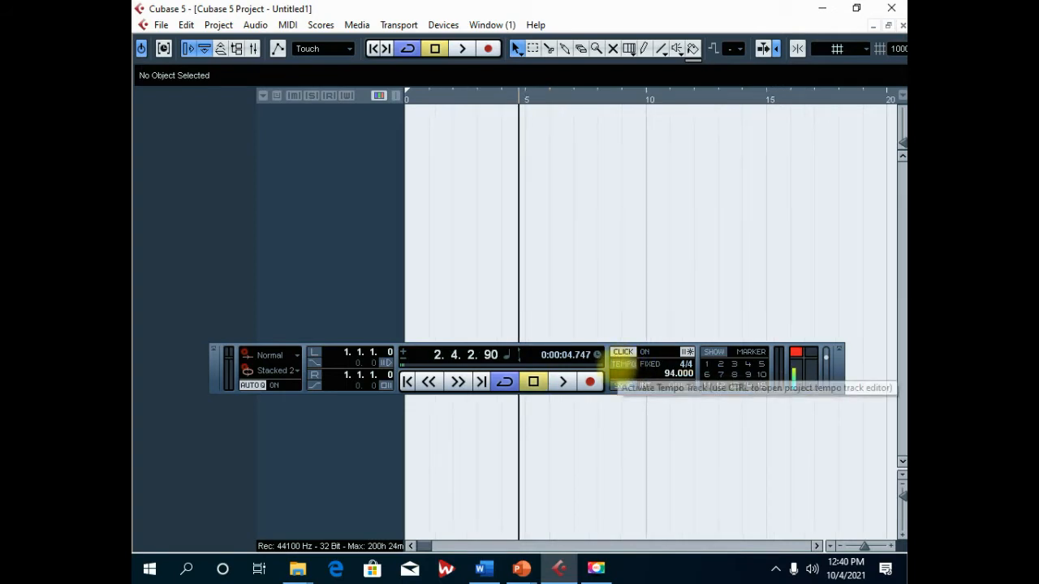
Step: Set the fixed tempo to 94 and play the project for a few seconds to hear the metronome click
{"action": "scroll", "coordinate": [680, 372], "scroll_direction": "up", "scroll_amount": 2}
{"action": "scroll", "coordinate": [680, 372], "scroll_direction": "down", "scroll_amount": 6}
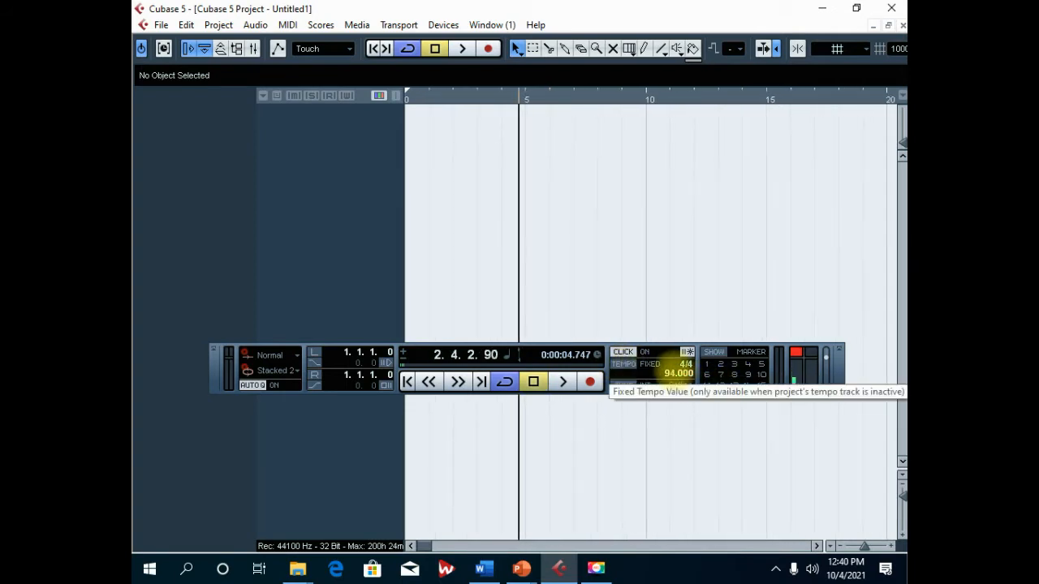
{"action": "scroll", "coordinate": [681, 372], "scroll_direction": "down", "scroll_amount": 2}
{"action": "scroll", "coordinate": [680, 372], "scroll_direction": "up", "scroll_amount": 8}
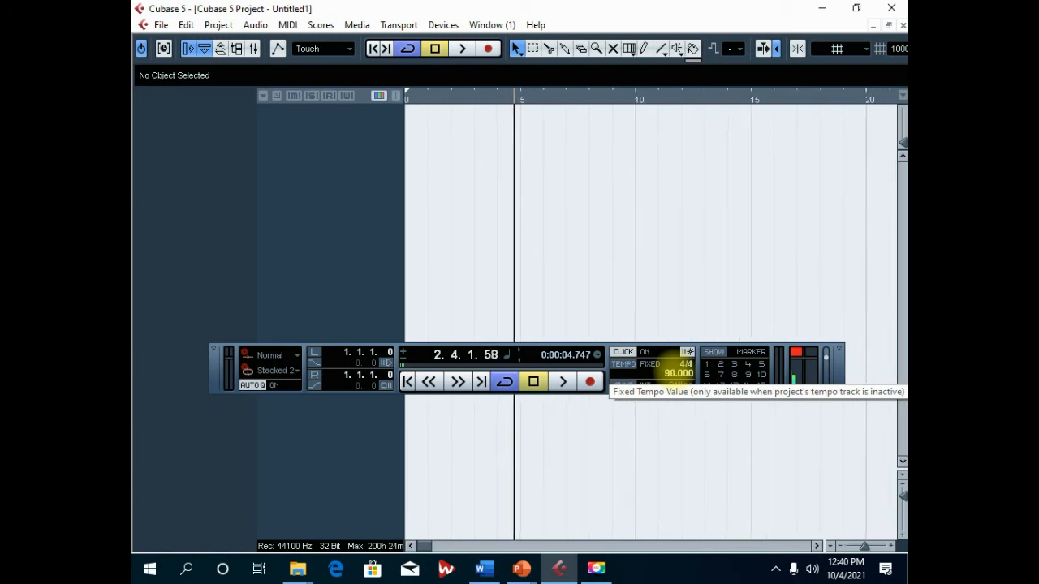
{"action": "scroll", "coordinate": [680, 371], "scroll_direction": "down", "scroll_amount": 5}
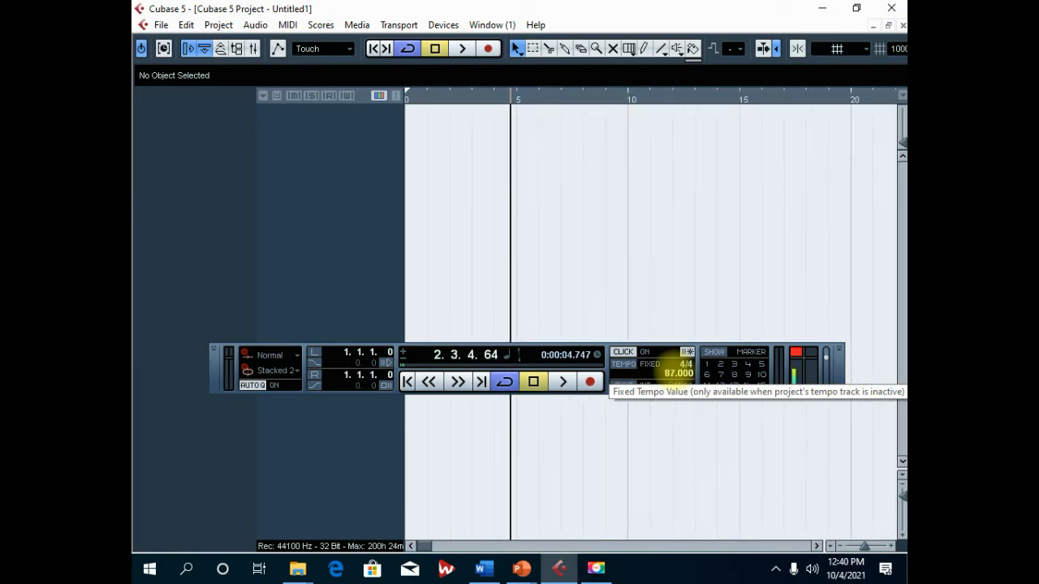
{"action": "scroll", "coordinate": [680, 372], "scroll_direction": "up", "scroll_amount": 1}
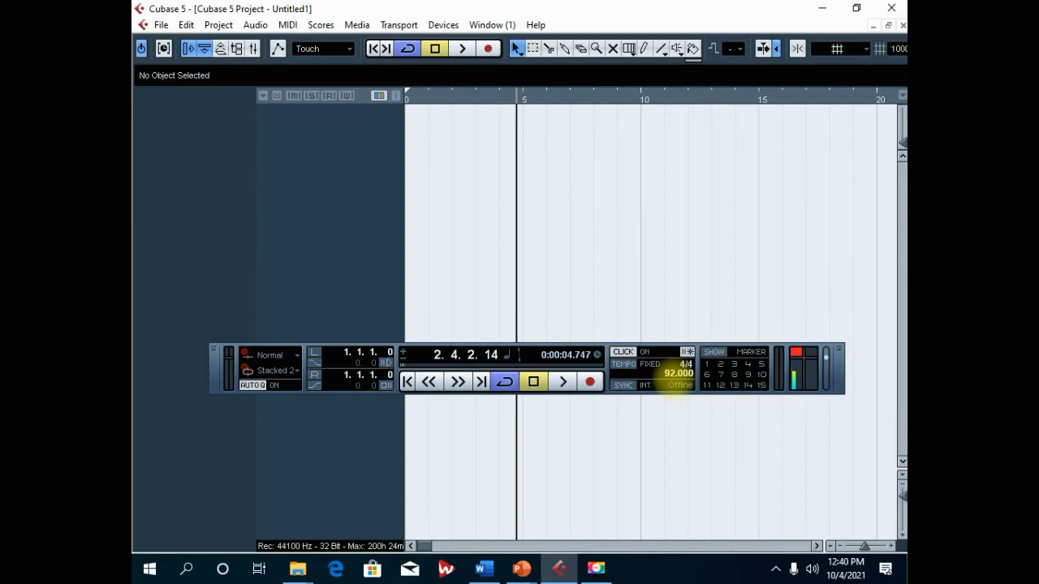
{"action": "scroll", "coordinate": [678, 388], "scroll_direction": "up", "scroll_amount": 1}
{"action": "scroll", "coordinate": [678, 378], "scroll_direction": "up", "scroll_amount": 1}
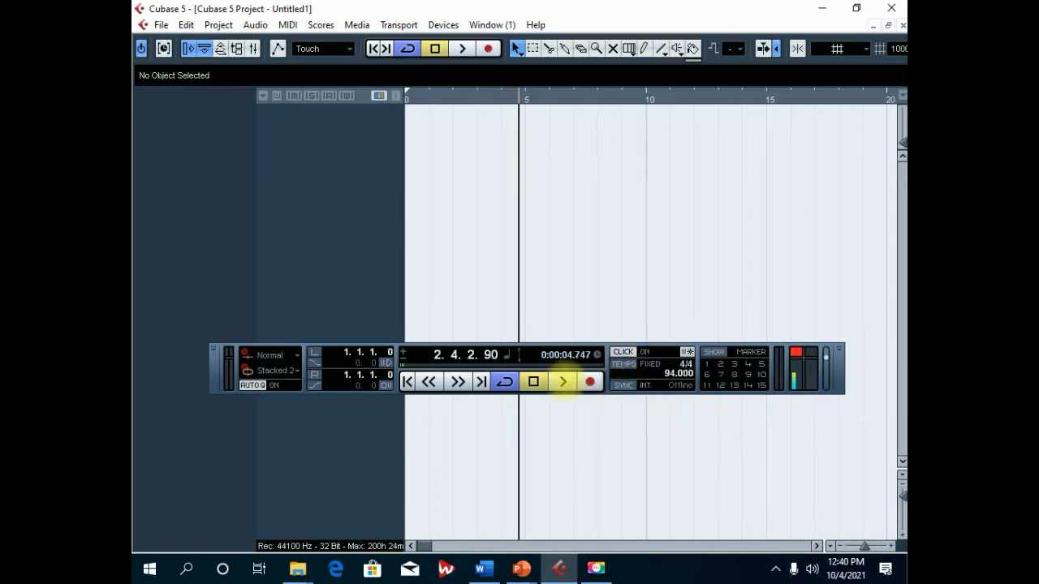
{"action": "left_click", "coordinate": [563, 382]}
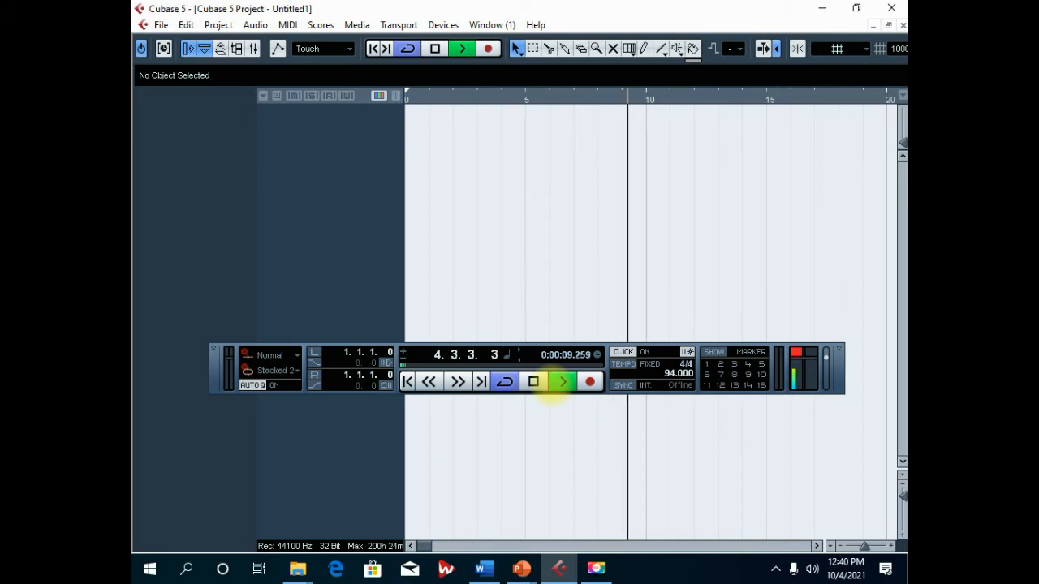
{"action": "left_click", "coordinate": [533, 381]}
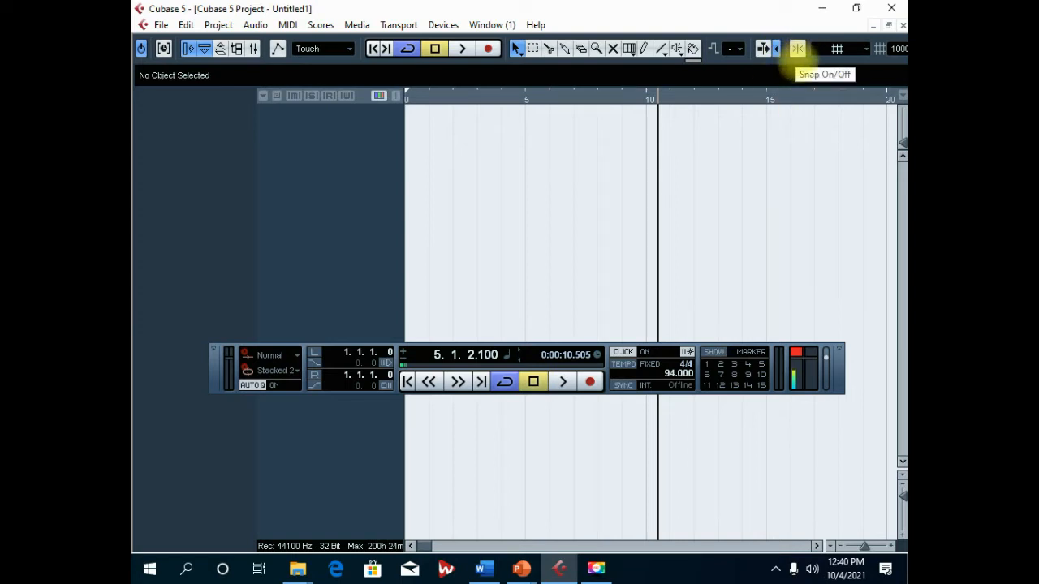
Step: Turn on Snap and turn off transport Cycle
{"action": "left_click", "coordinate": [797, 49]}
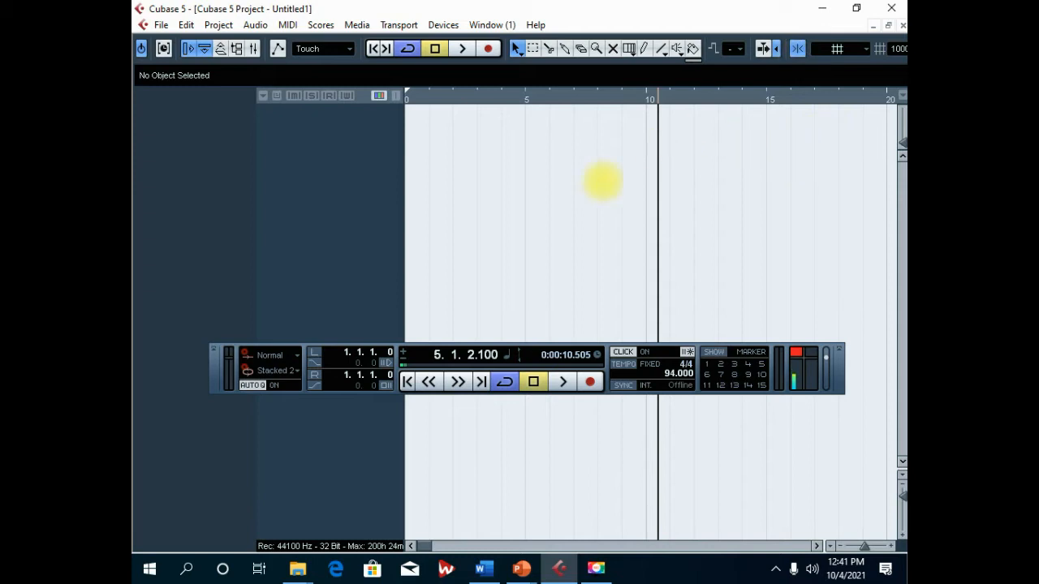
{"action": "left_click", "coordinate": [407, 48]}
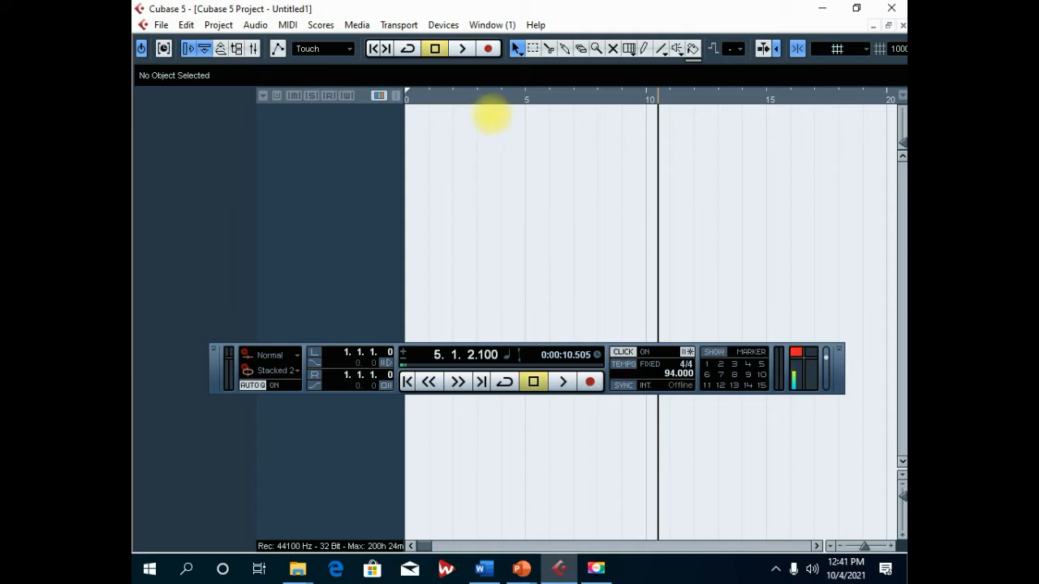
Step: Change the project ruler's display format to Bars+Beats
{"action": "right_click", "coordinate": [498, 98]}
{"action": "right_click", "coordinate": [482, 98]}
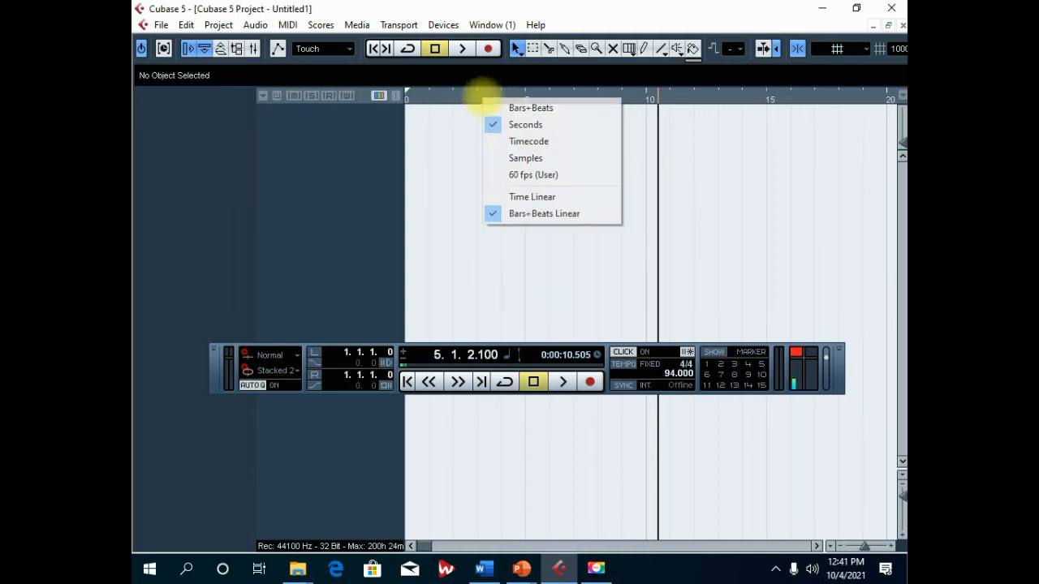
{"action": "right_click", "coordinate": [641, 95]}
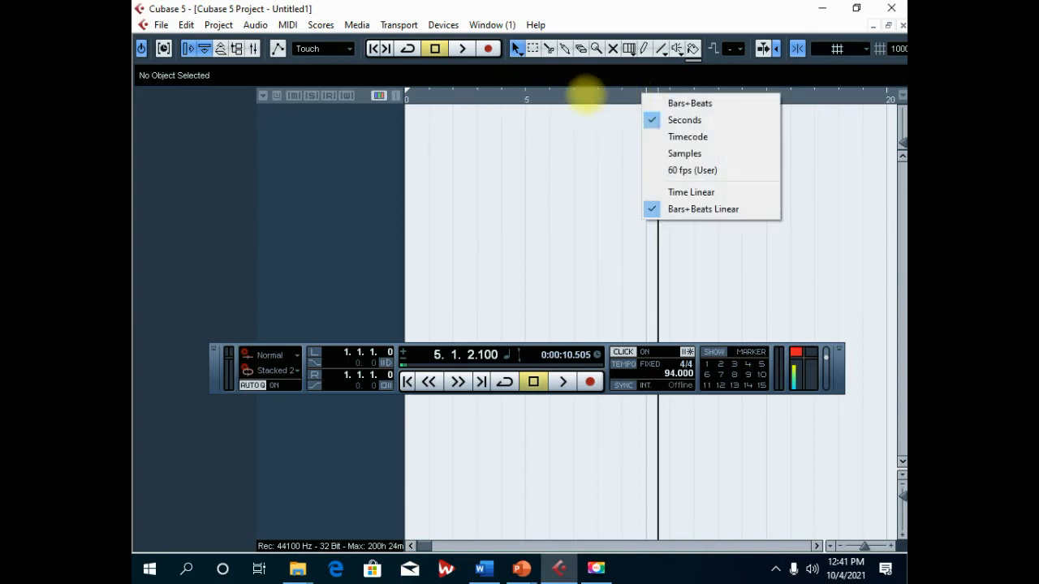
{"action": "left_click", "coordinate": [570, 96]}
{"action": "right_click", "coordinate": [551, 96]}
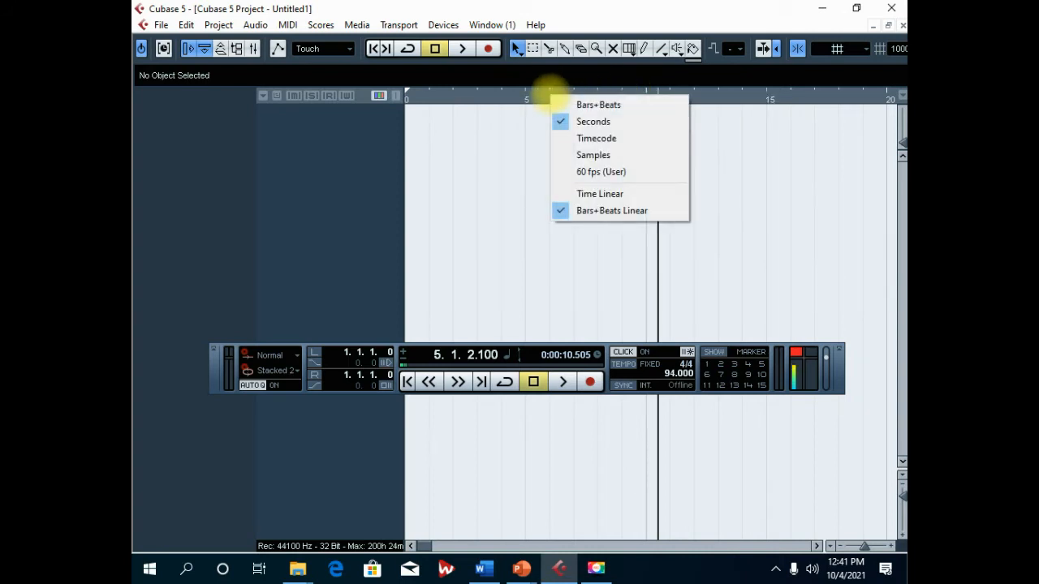
{"action": "left_click", "coordinate": [589, 103]}
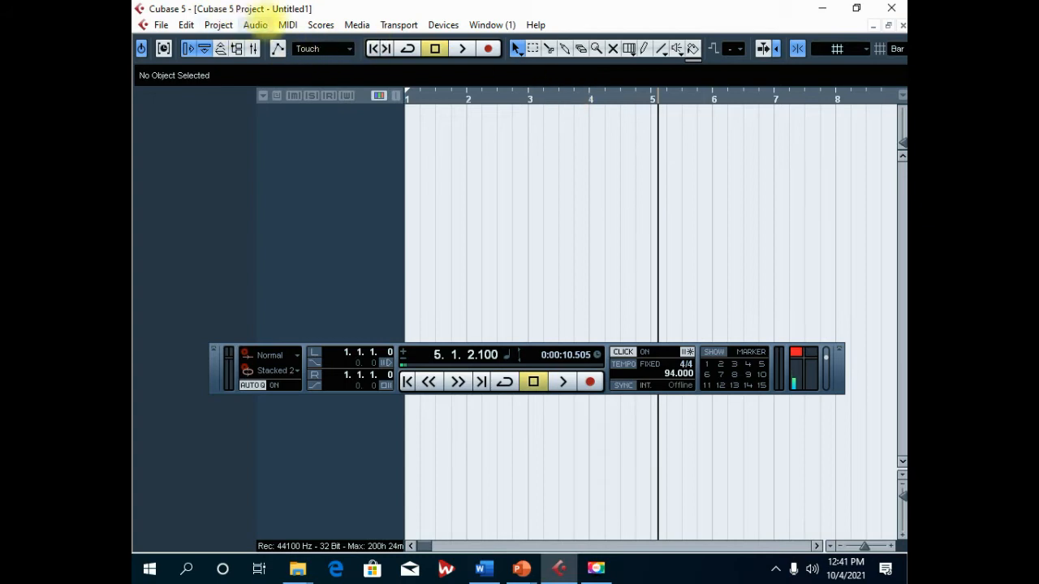
Step: Review the Quantize Setup options and the available MIDI quantize commands, leaving the settings as they are
{"action": "left_click", "coordinate": [287, 24]}
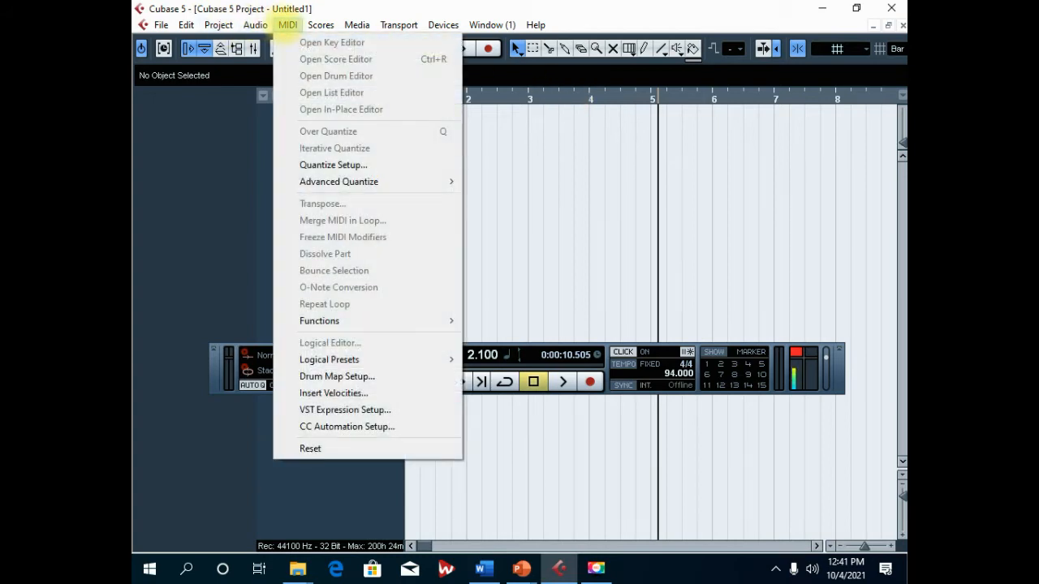
{"action": "left_click", "coordinate": [333, 165]}
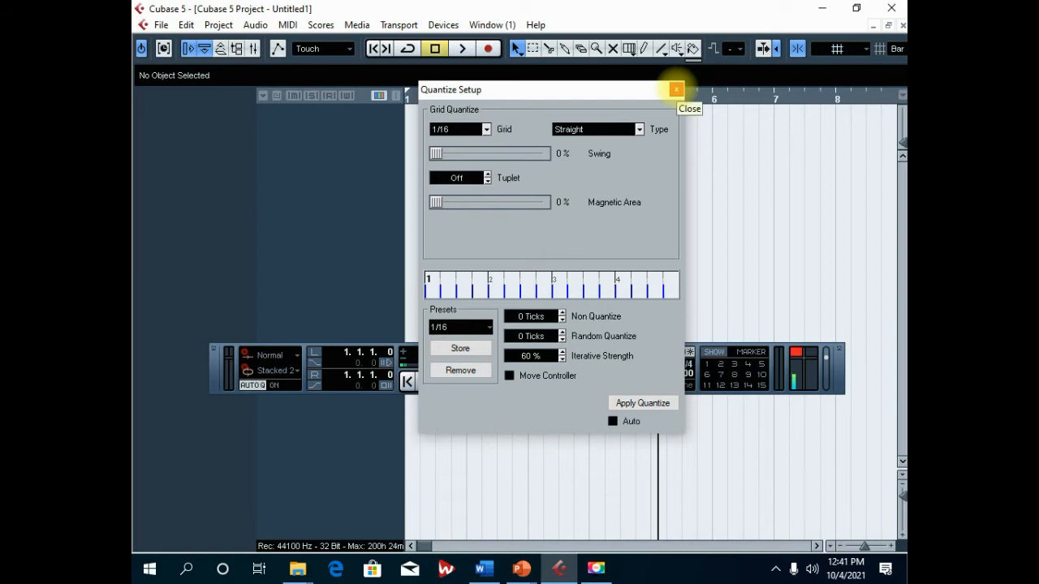
{"action": "left_click", "coordinate": [676, 90]}
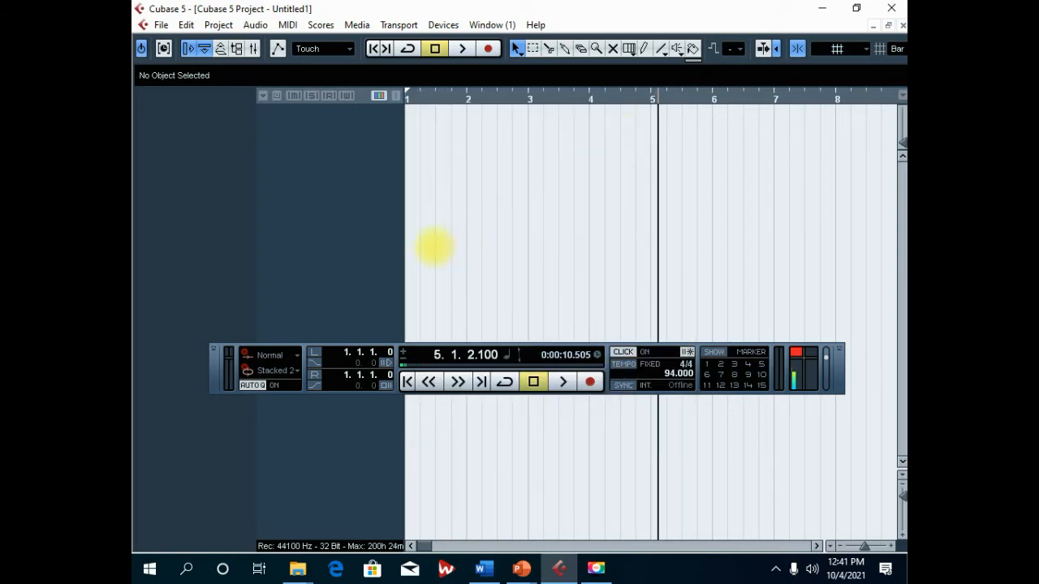
{"action": "left_click", "coordinate": [253, 384]}
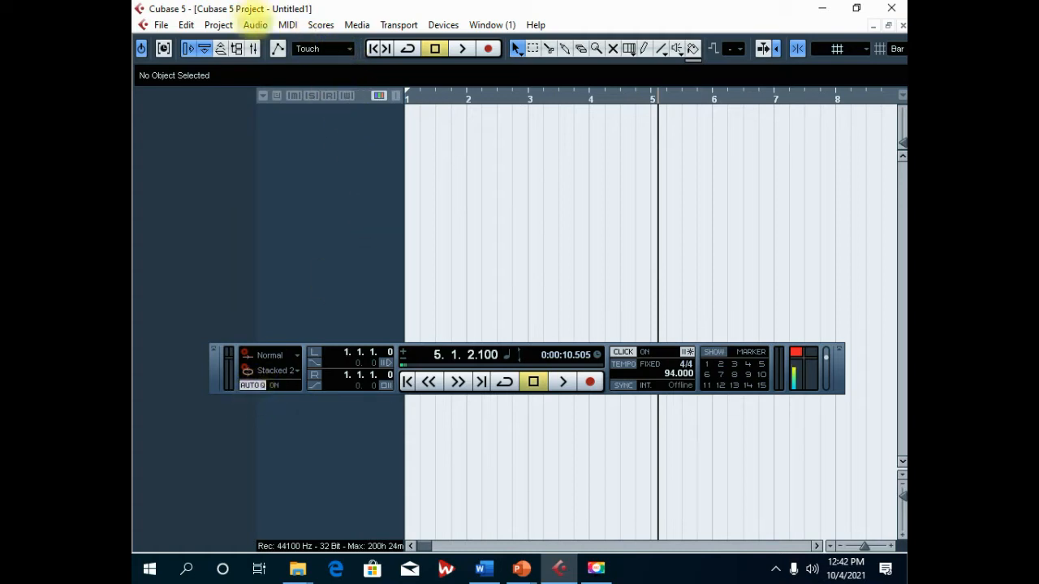
{"action": "left_click", "coordinate": [285, 25]}
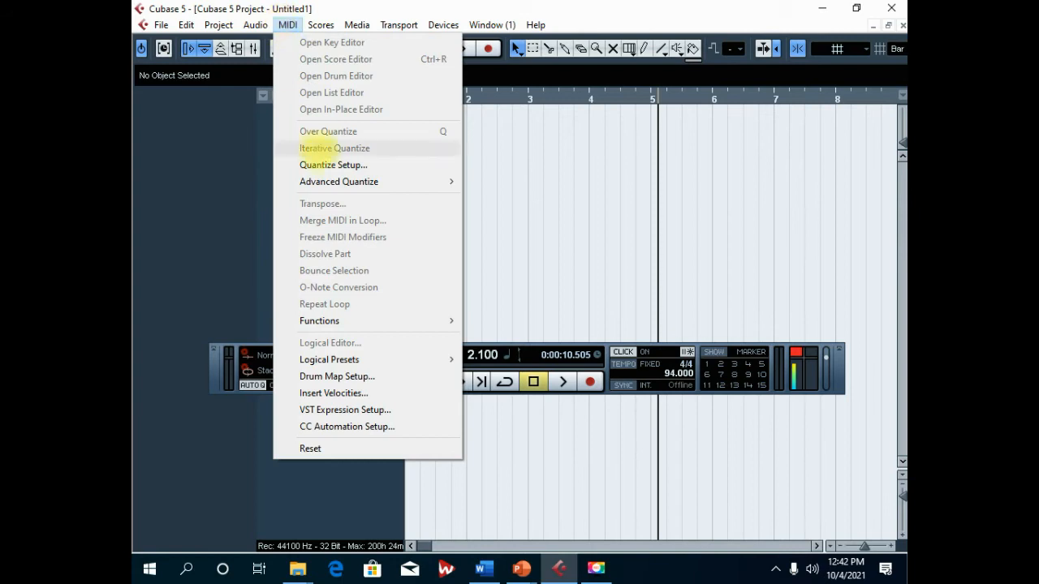
{"action": "left_click", "coordinate": [496, 240]}
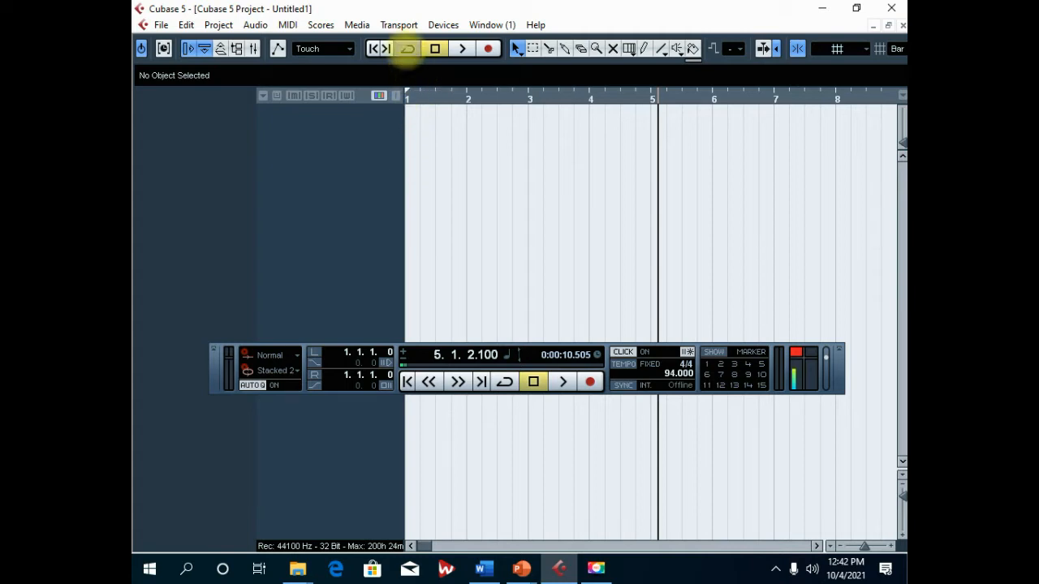
Step: Toggle transport Cycle on and off repeatedly, ending with it off
{"action": "left_click", "coordinate": [408, 51]}
{"action": "left_click", "coordinate": [408, 51]}
{"action": "left_click", "coordinate": [407, 50]}
{"action": "left_click", "coordinate": [407, 51]}
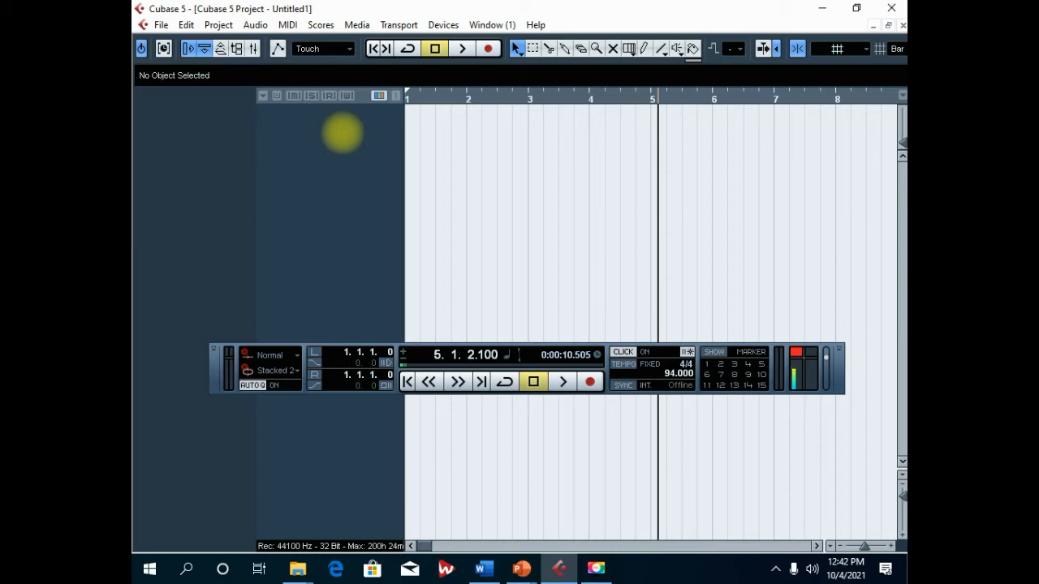
Step: Add one instrument track using the Hypersonic VST instrument and increase the track's height to reveal all its controls
{"action": "right_click", "coordinate": [333, 133]}
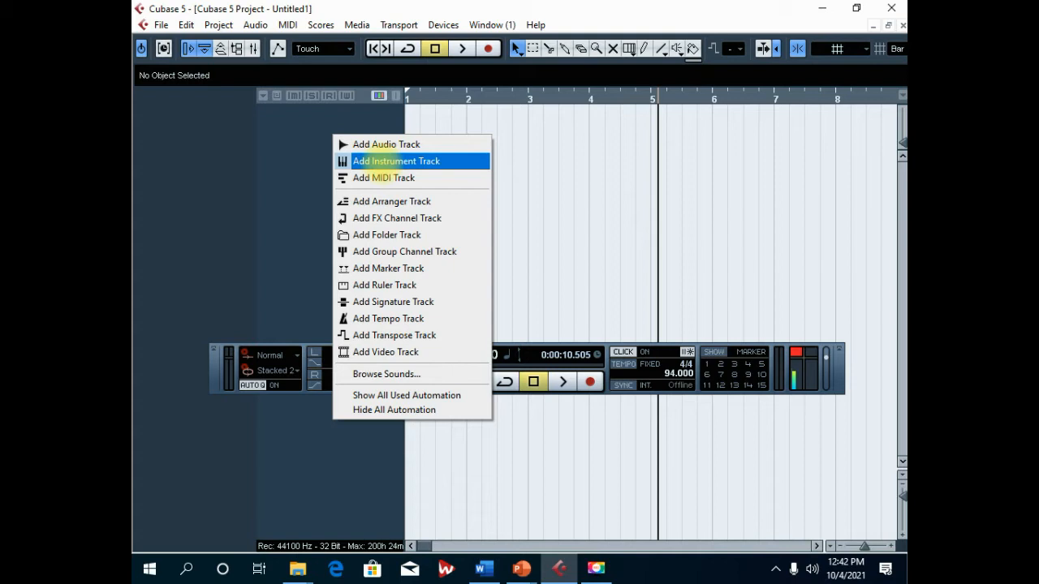
{"action": "left_click", "coordinate": [371, 161]}
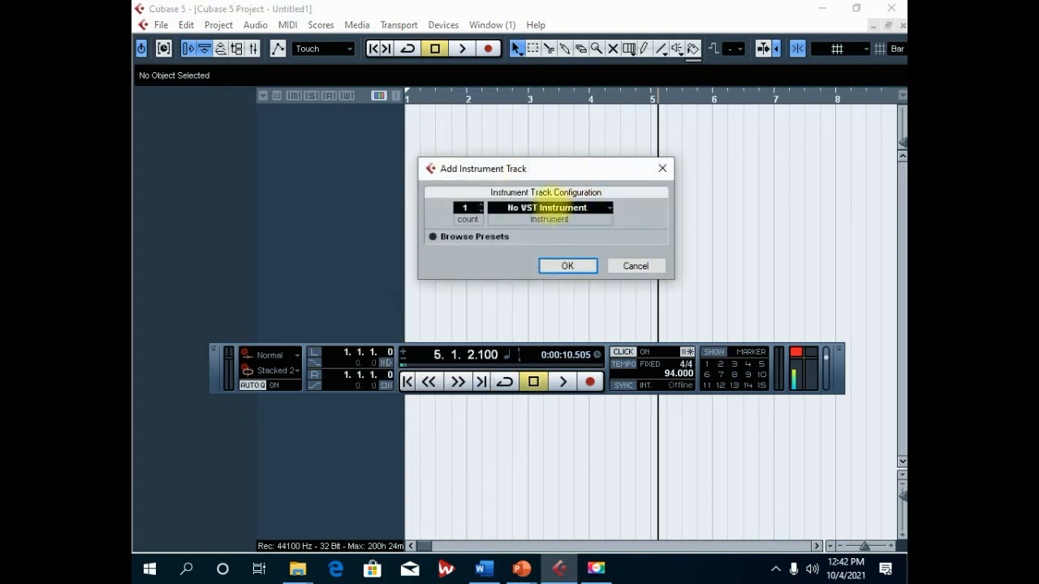
{"action": "left_click", "coordinate": [546, 207]}
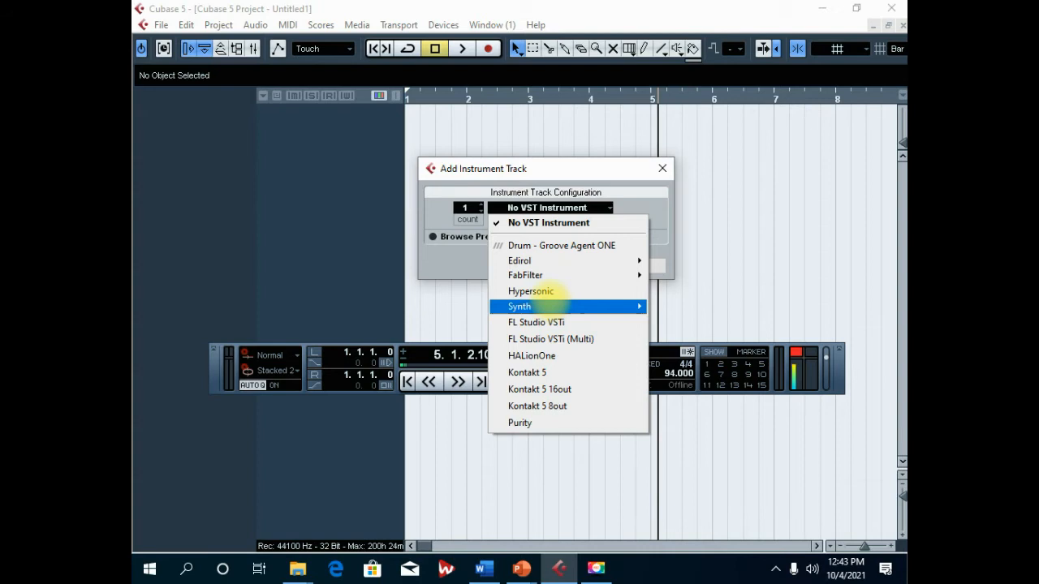
{"action": "left_click", "coordinate": [543, 294]}
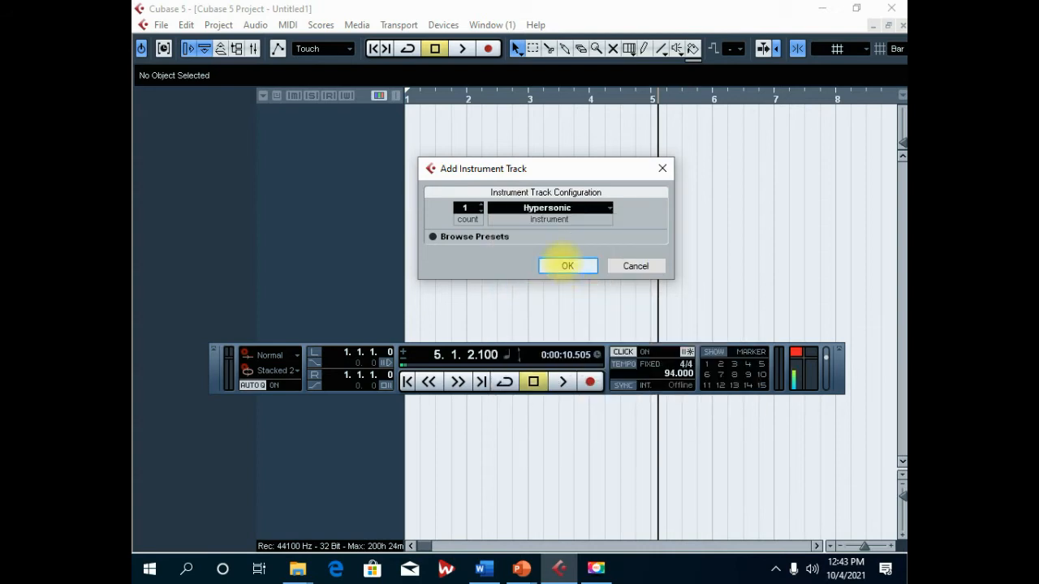
{"action": "left_click", "coordinate": [568, 265]}
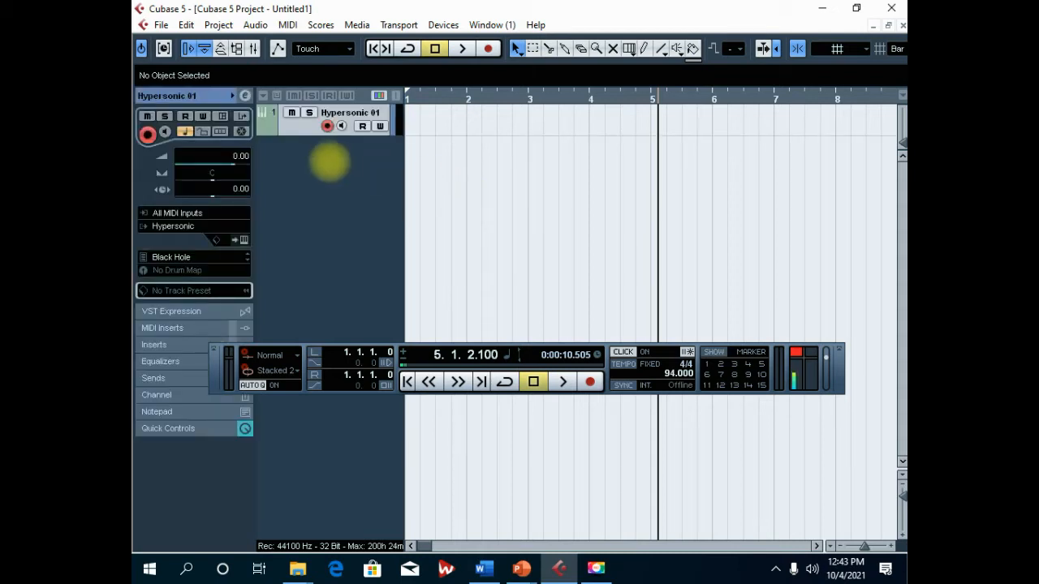
{"action": "left_click_drag", "start_coordinate": [296, 139], "coordinate": [308, 187]}
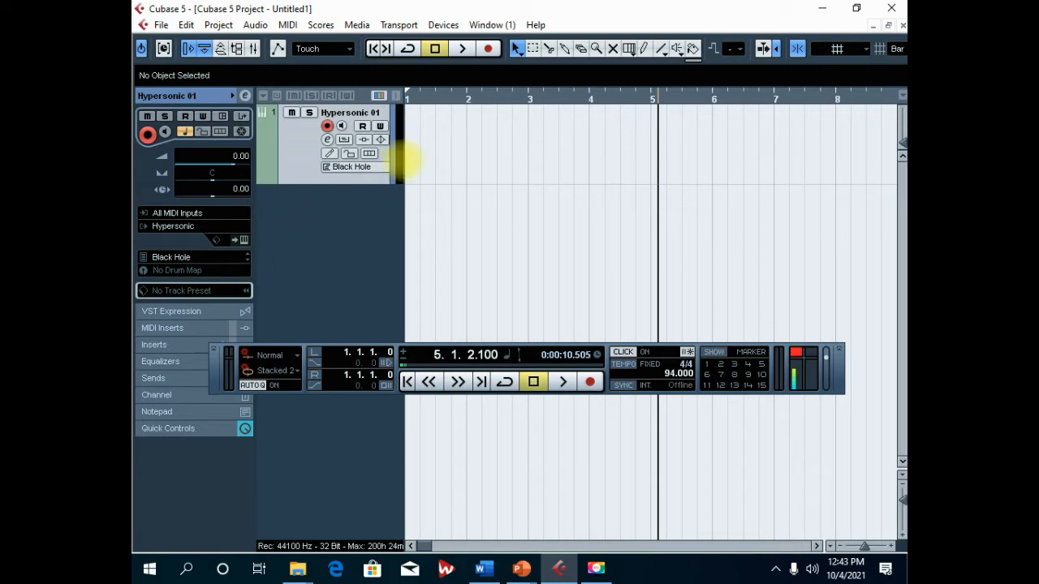
Step: Set the left and right locators to span bar 1 to bar 5 and turn on transport Cycle
{"action": "left_click_drag", "start_coordinate": [408, 94], "coordinate": [651, 95]}
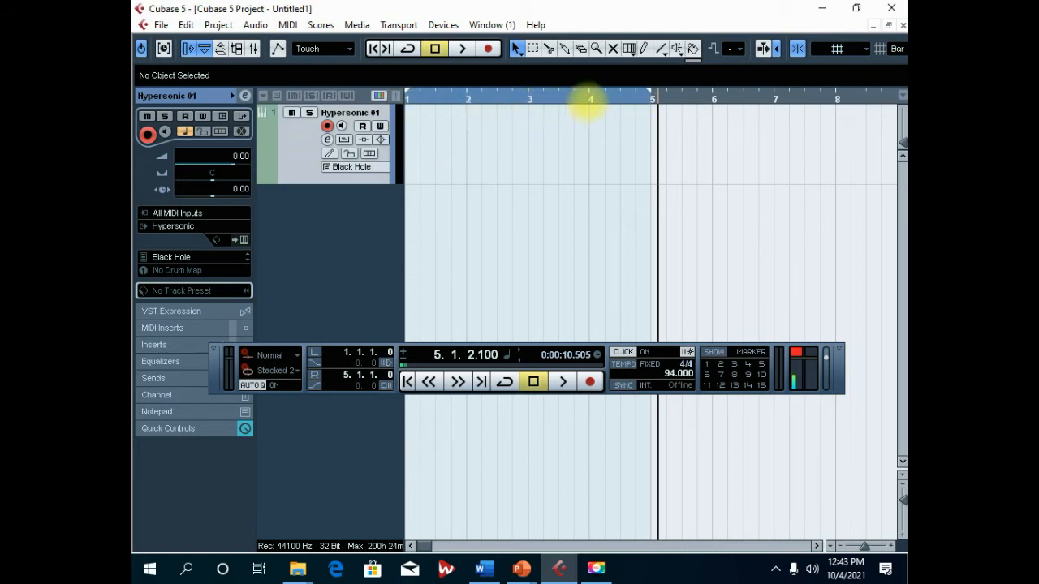
{"action": "left_click_drag", "start_coordinate": [463, 95], "coordinate": [409, 94]}
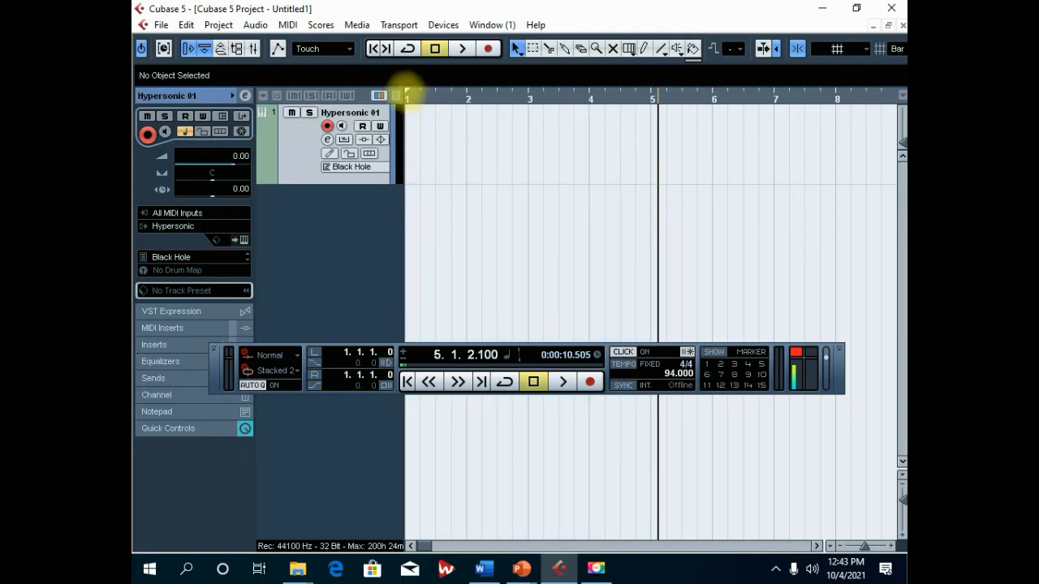
{"action": "mouse_move", "coordinate": [407, 93]}
{"action": "left_mouse_down"}
{"action": "mouse_move", "coordinate": [584, 97]}
{"action": "mouse_move", "coordinate": [622, 111]}
{"action": "mouse_move", "coordinate": [661, 92]}
{"action": "mouse_move", "coordinate": [652, 97]}
{"action": "left_mouse_up"}
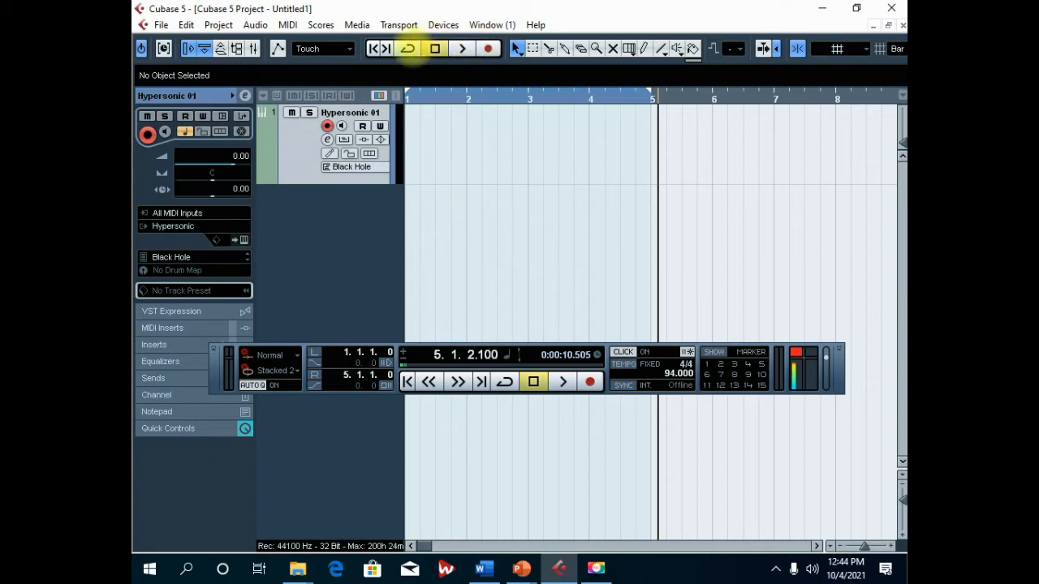
{"action": "left_click", "coordinate": [406, 48]}
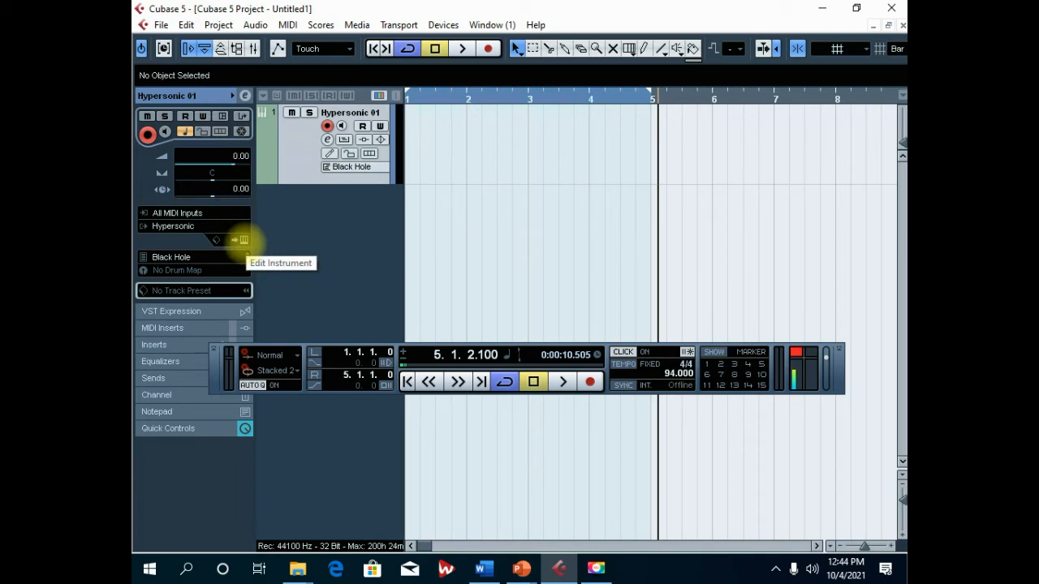
Step: Load the Hip Hop American 1 patch from Contemporary Kits into Hypersonic's first slot and close the instrument window
{"action": "left_click", "coordinate": [242, 241]}
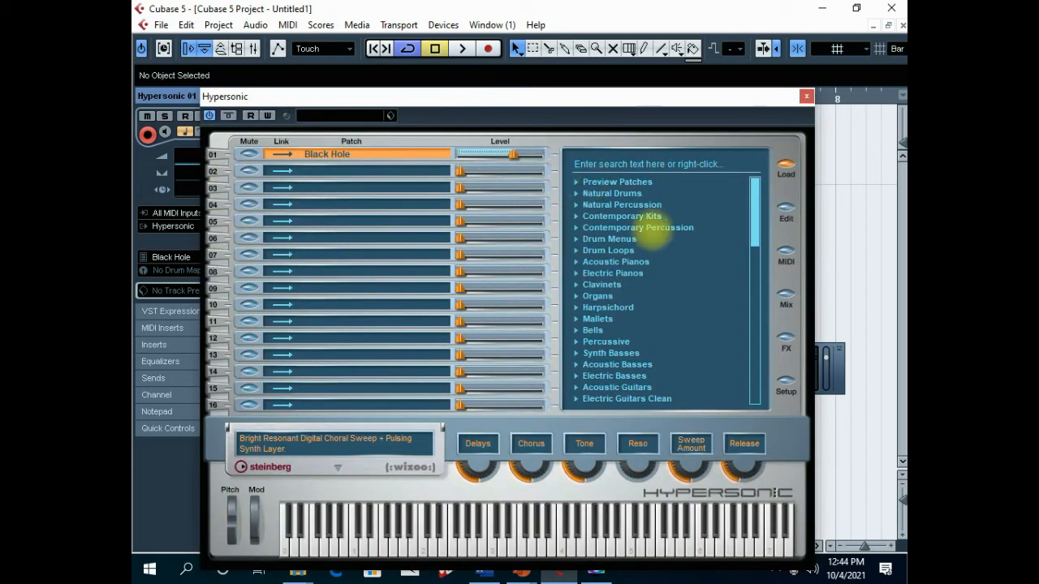
{"action": "scroll", "coordinate": [655, 225], "scroll_direction": "down", "scroll_amount": 1}
{"action": "scroll", "coordinate": [642, 221], "scroll_direction": "up", "scroll_amount": 1}
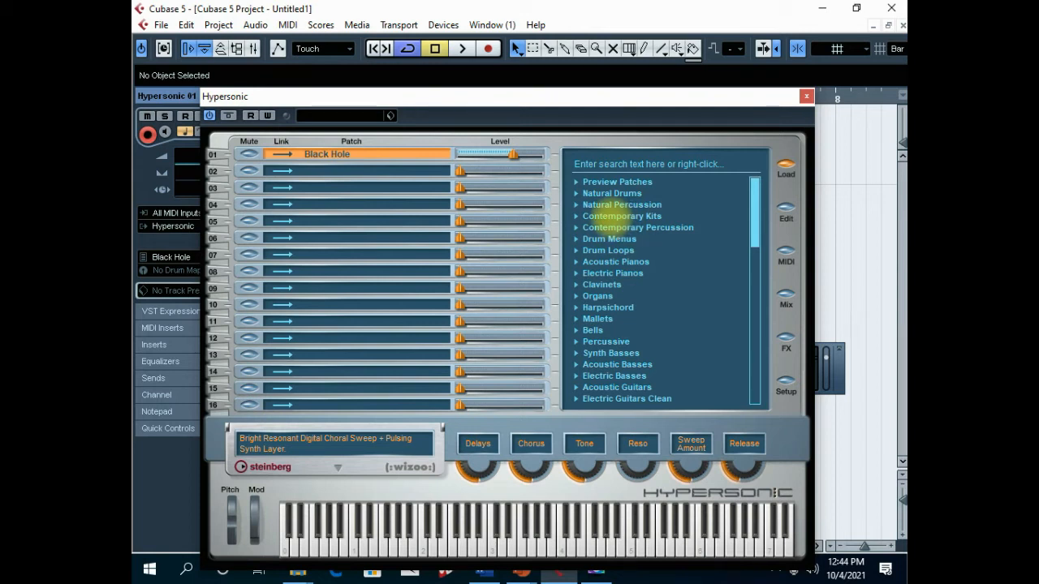
{"action": "left_click", "coordinate": [621, 216]}
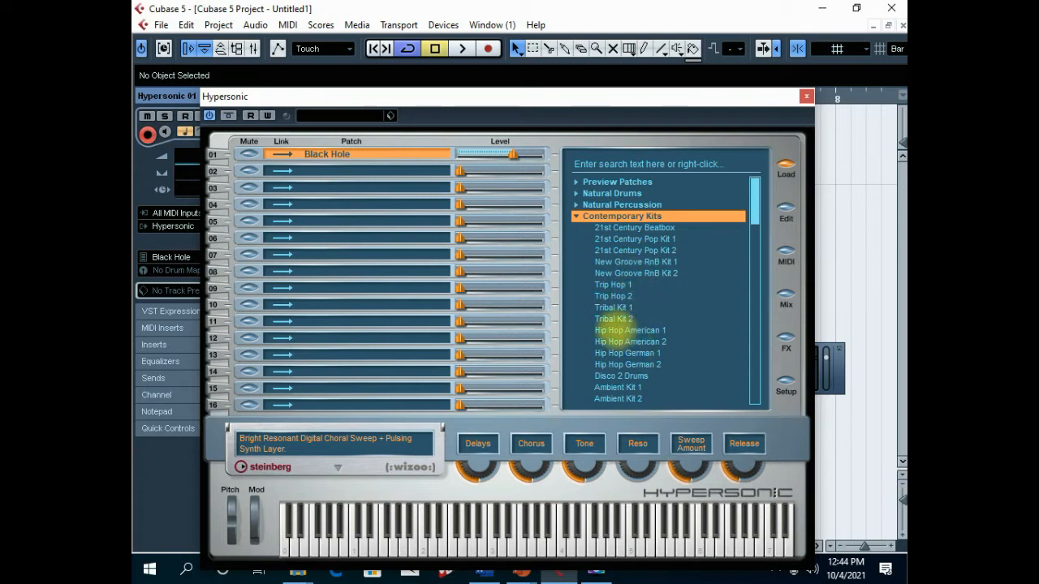
{"action": "left_click", "coordinate": [614, 328]}
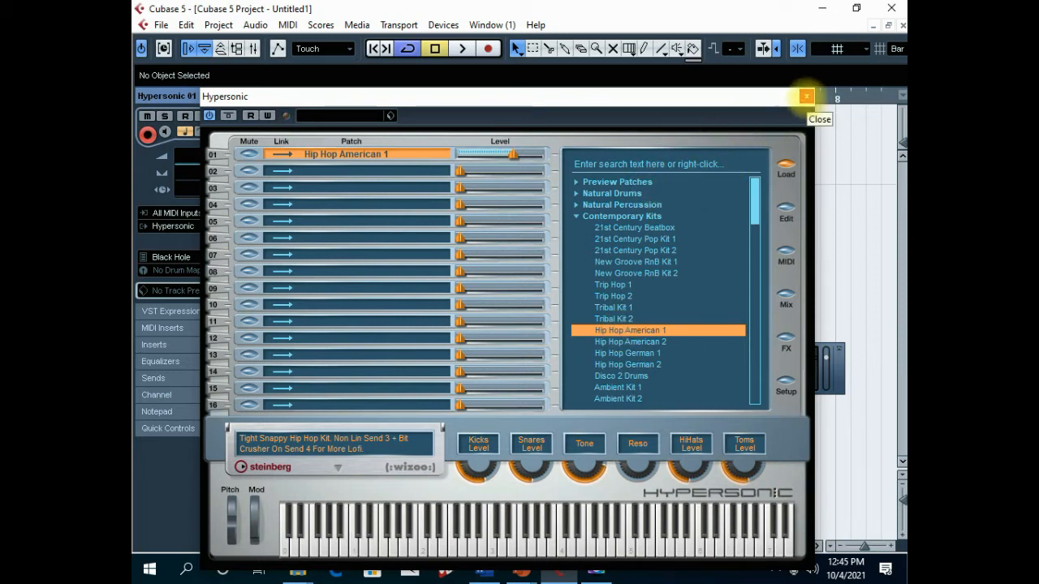
{"action": "left_click", "coordinate": [806, 95]}
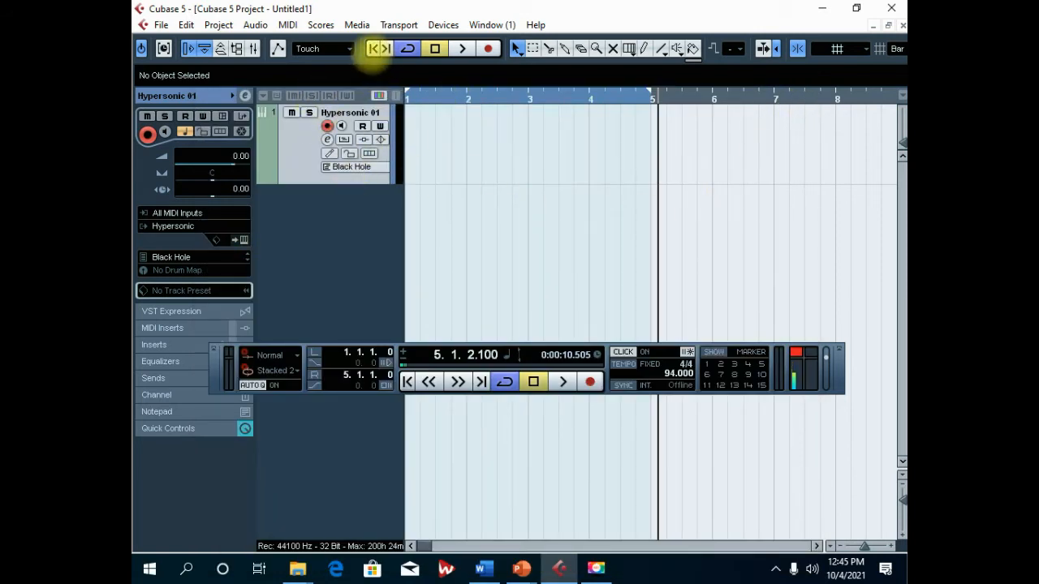
Step: Return to the project start and record a drum take on the Hypersonic track within the bar 1 to 5 cycle
{"action": "left_click", "coordinate": [376, 49]}
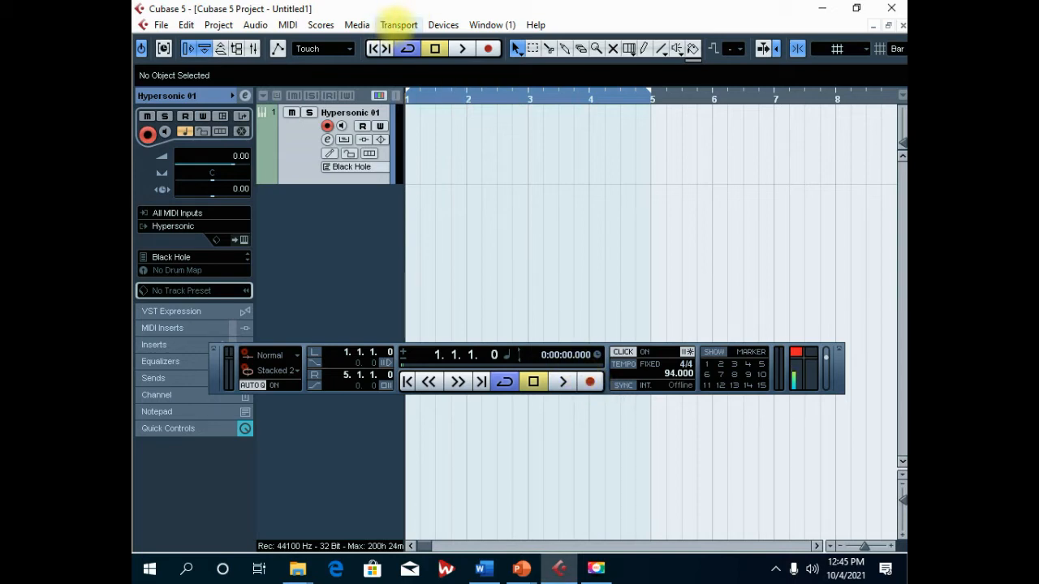
{"action": "left_click", "coordinate": [399, 25]}
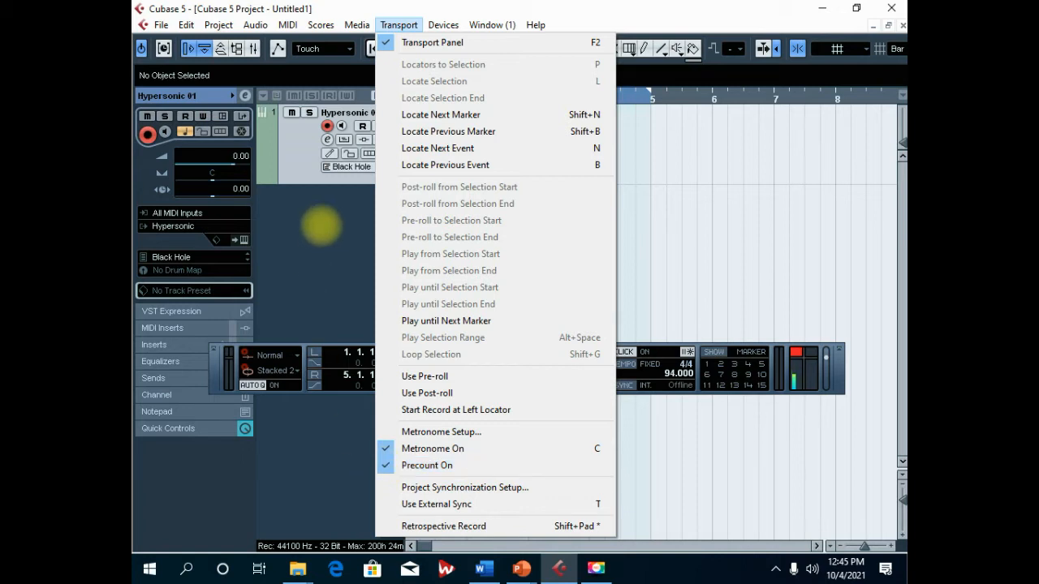
{"action": "left_click", "coordinate": [325, 226]}
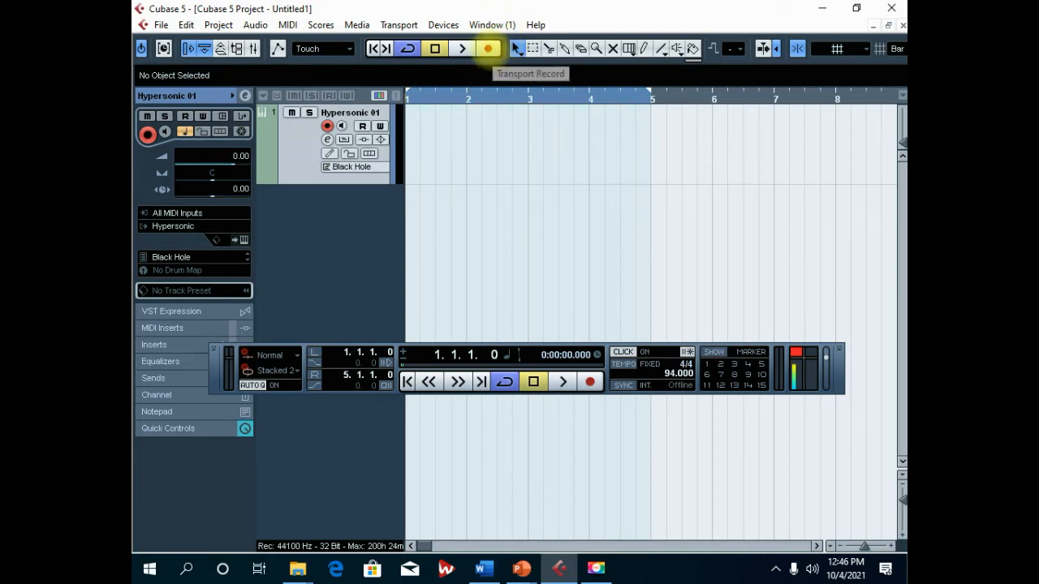
{"action": "left_click", "coordinate": [488, 48]}
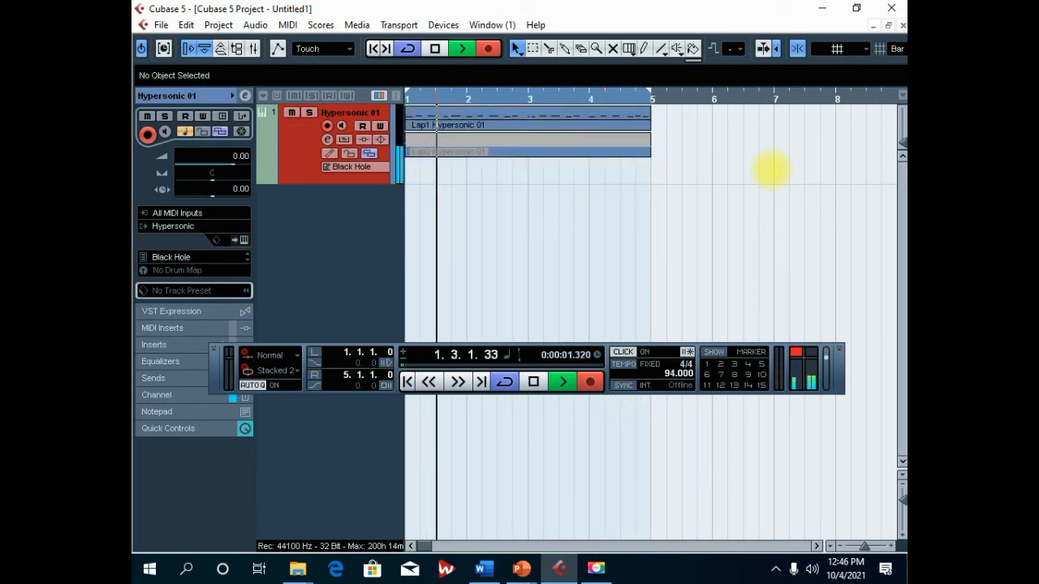
{"action": "key", "text": "space"}
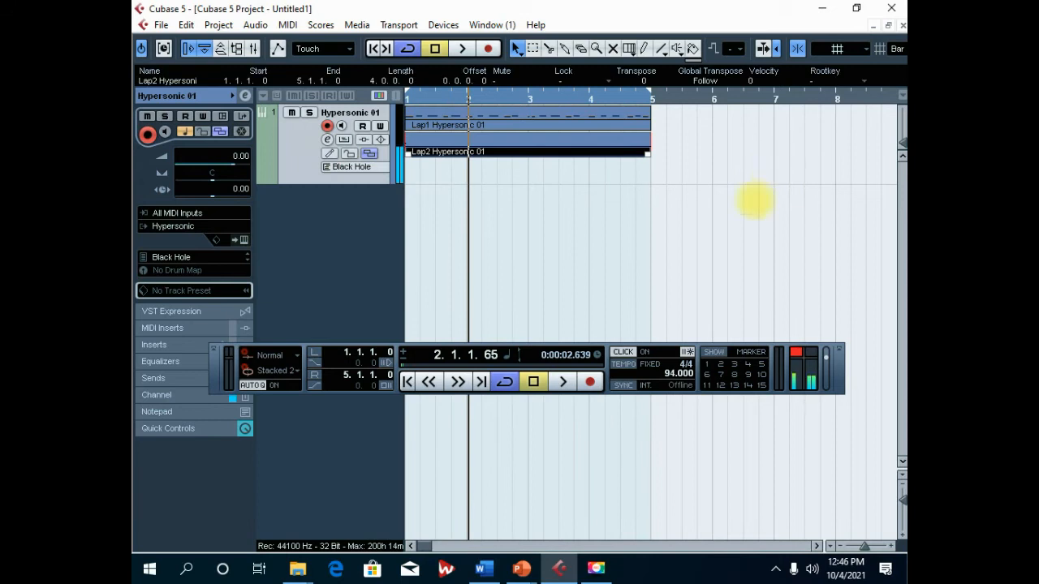
Step: Play the recorded take from the project start and erase the Lap2 part from the Hypersonic track
{"action": "left_click", "coordinate": [374, 48]}
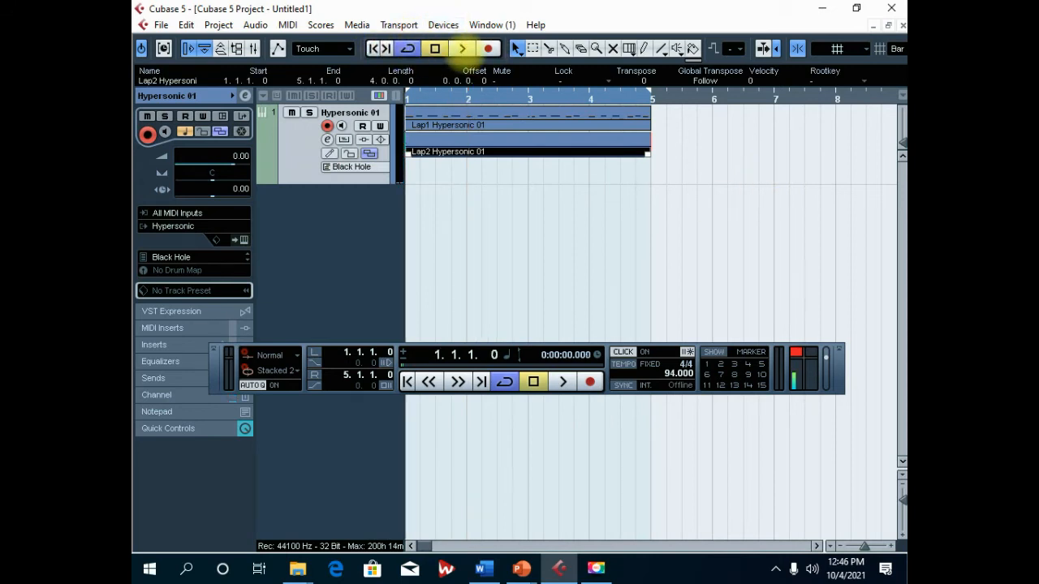
{"action": "left_click", "coordinate": [461, 47]}
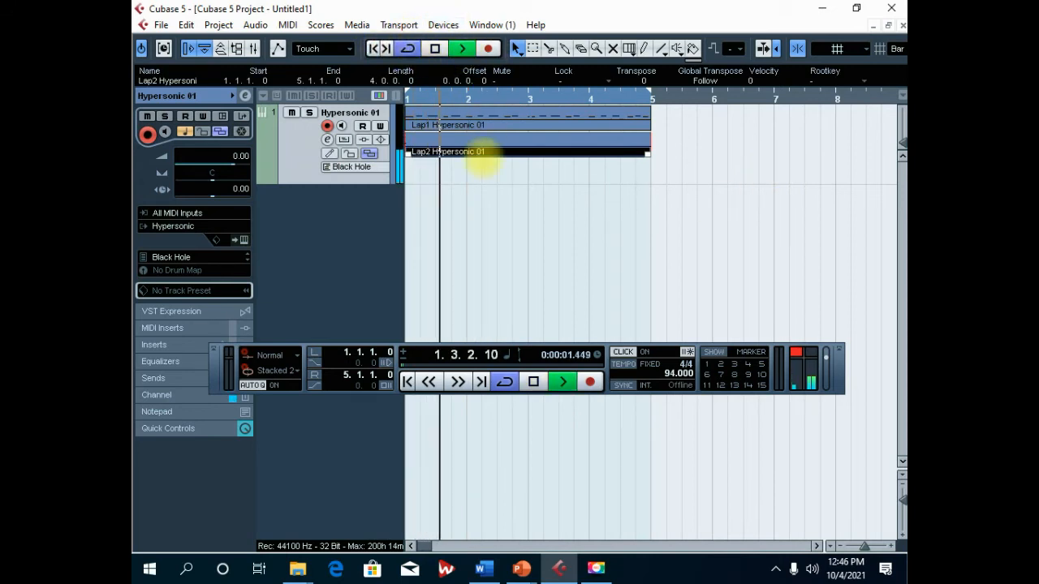
{"action": "right_click", "coordinate": [491, 151]}
{"action": "left_click", "coordinate": [548, 150]}
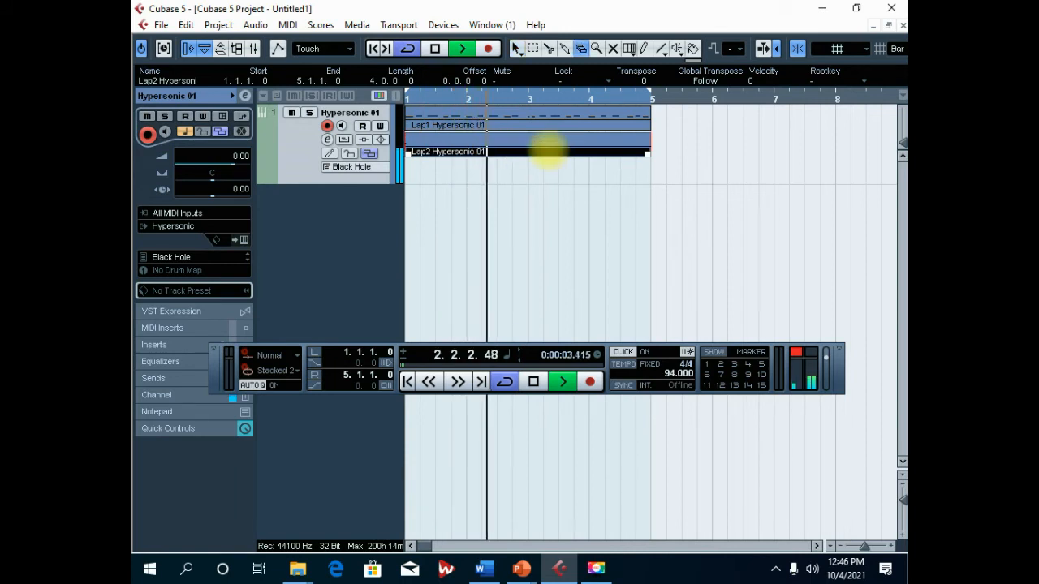
{"action": "left_click", "coordinate": [548, 150]}
{"action": "right_click", "coordinate": [543, 165]}
{"action": "left_click", "coordinate": [548, 170]}
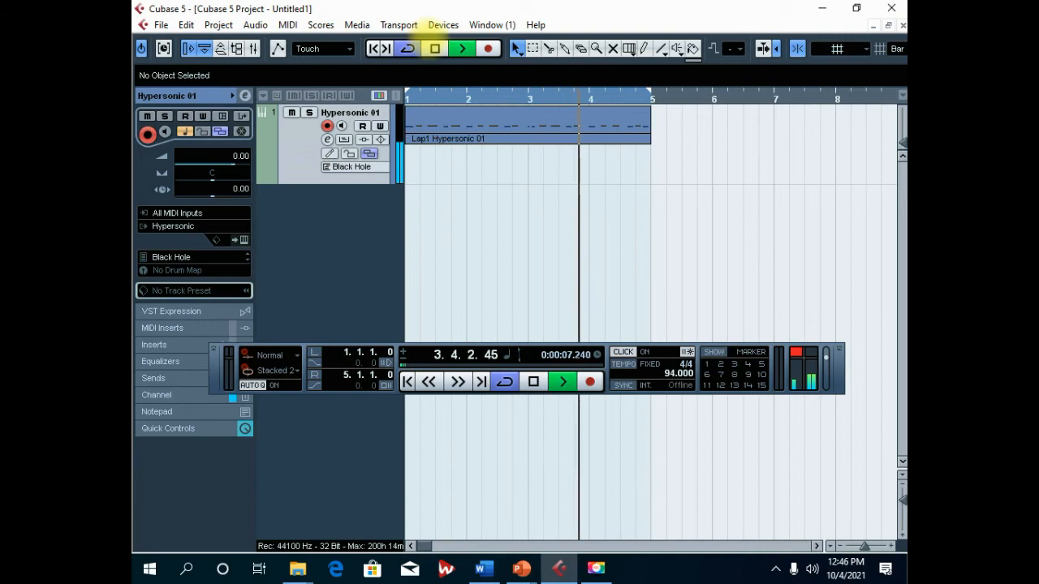
{"action": "left_click", "coordinate": [434, 49]}
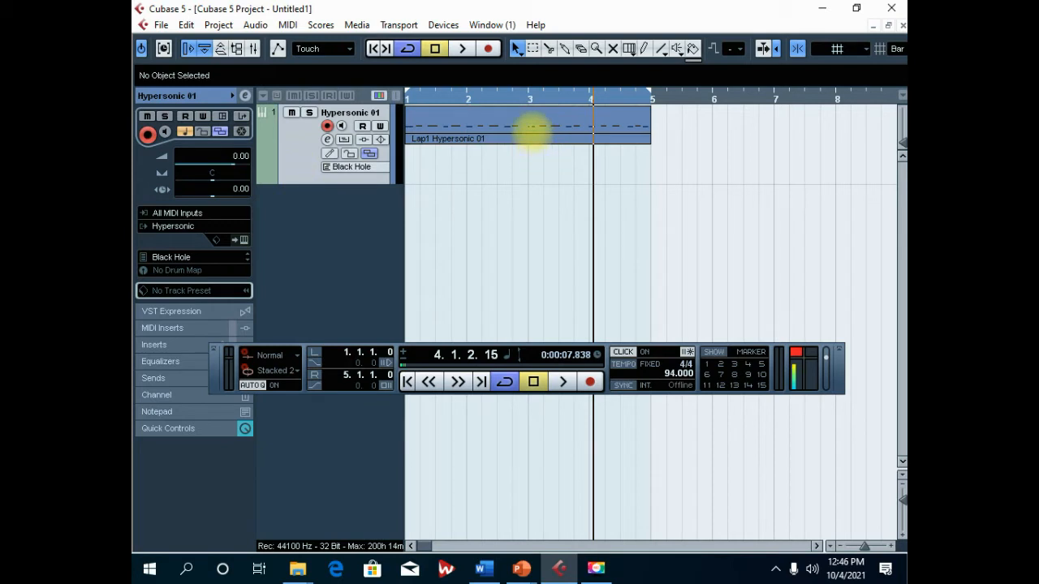
Step: Examine the Lap1 part's notes in the Key Editor, audition the first ones, and return to the project window
{"action": "double_click", "coordinate": [532, 128]}
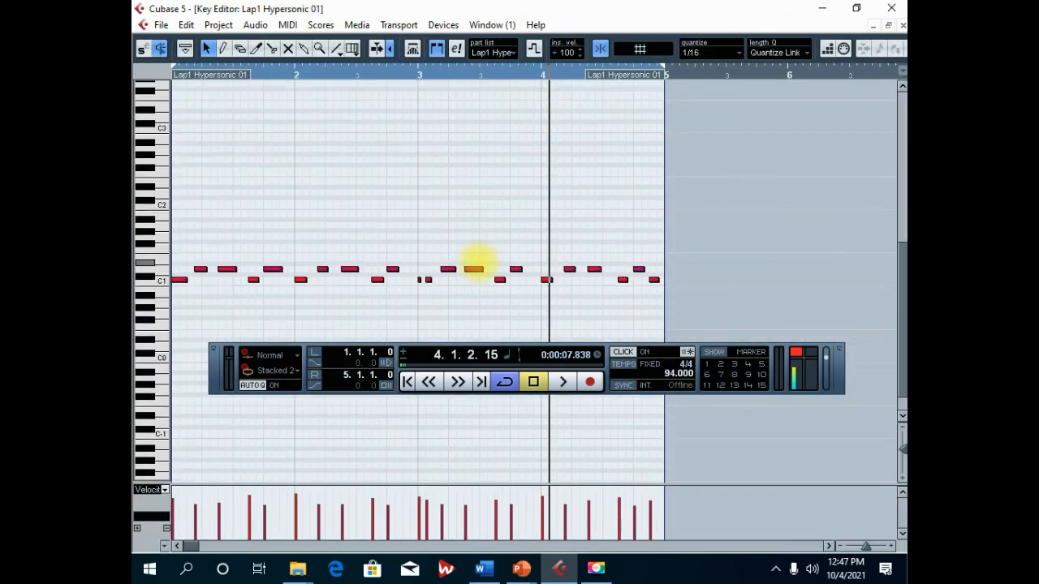
{"action": "scroll", "coordinate": [454, 268], "scroll_direction": "down", "scroll_amount": 2}
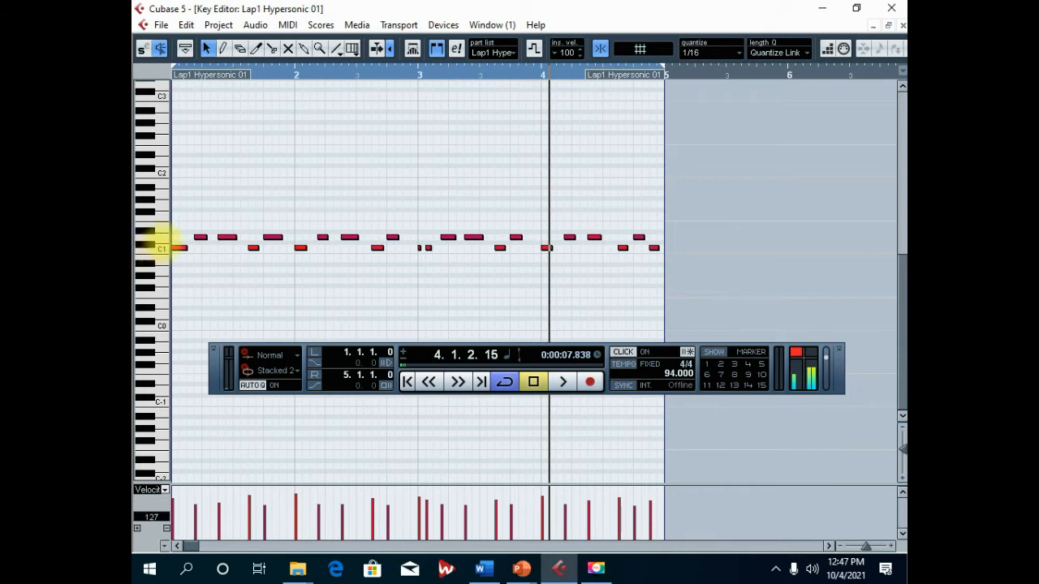
{"action": "left_click", "coordinate": [179, 247]}
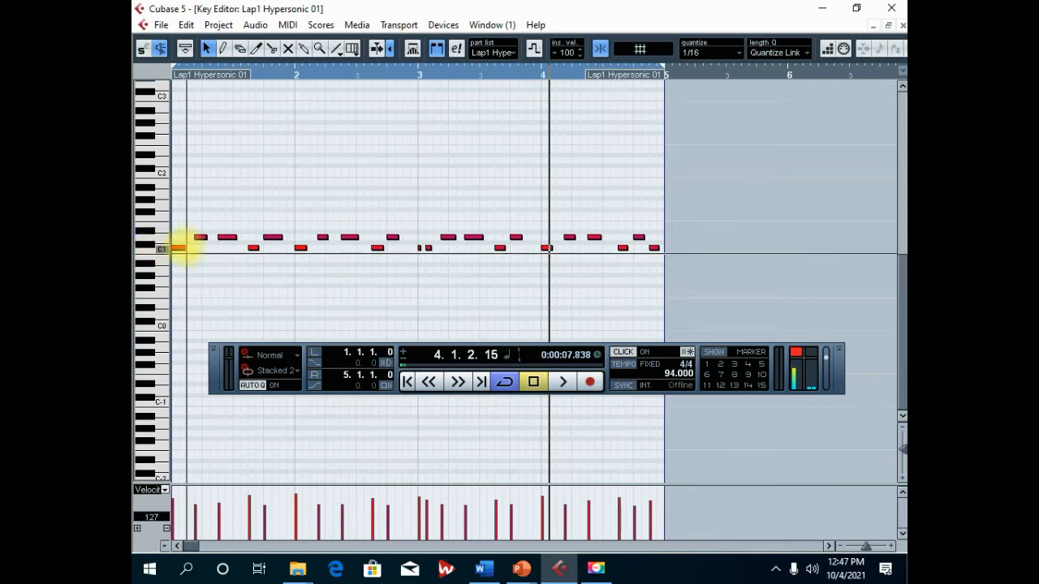
{"action": "left_click", "coordinate": [202, 237]}
{"action": "left_click", "coordinate": [180, 244]}
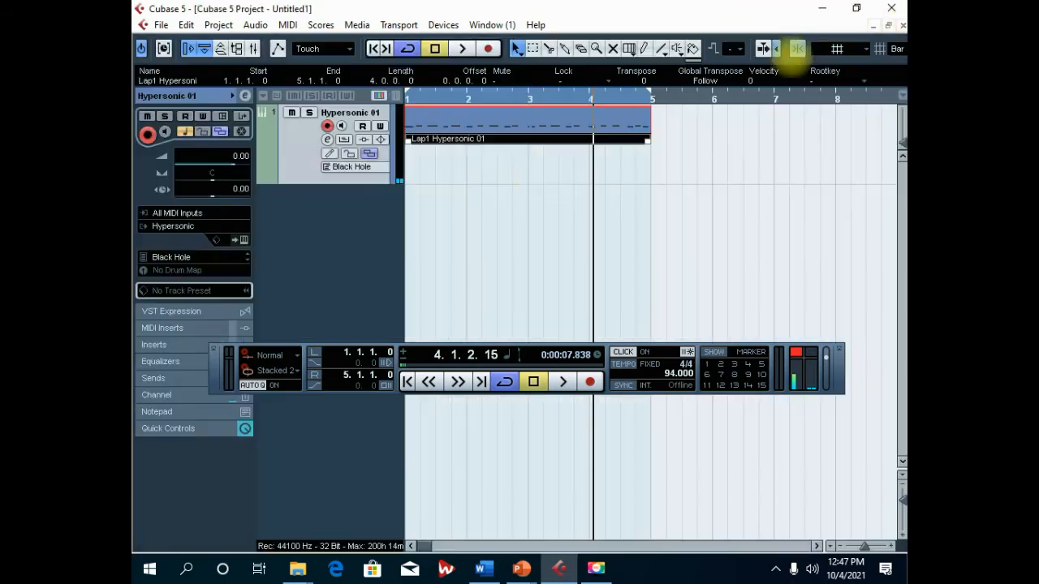
{"action": "left_click", "coordinate": [901, 25]}
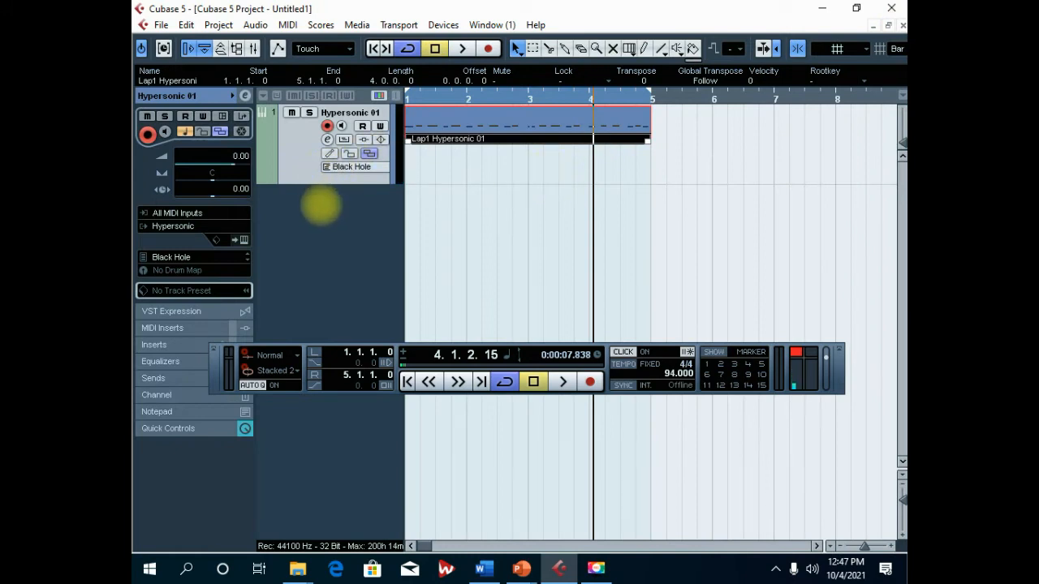
Step: Add a second instrument track using the Hypersonic VST instrument and open its instrument editor
{"action": "right_click", "coordinate": [318, 201]}
{"action": "left_click", "coordinate": [374, 224]}
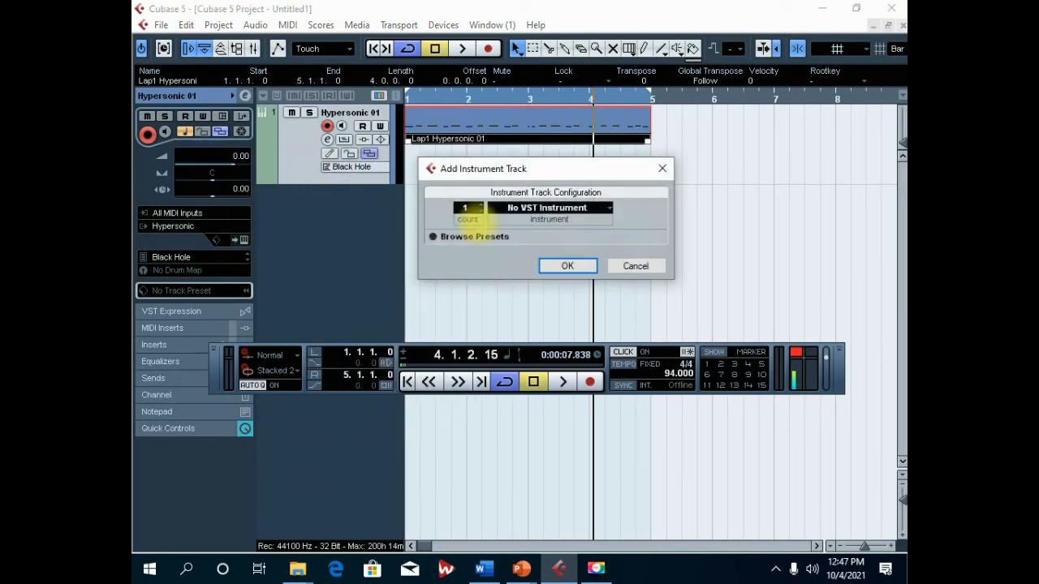
{"action": "left_click", "coordinate": [546, 208]}
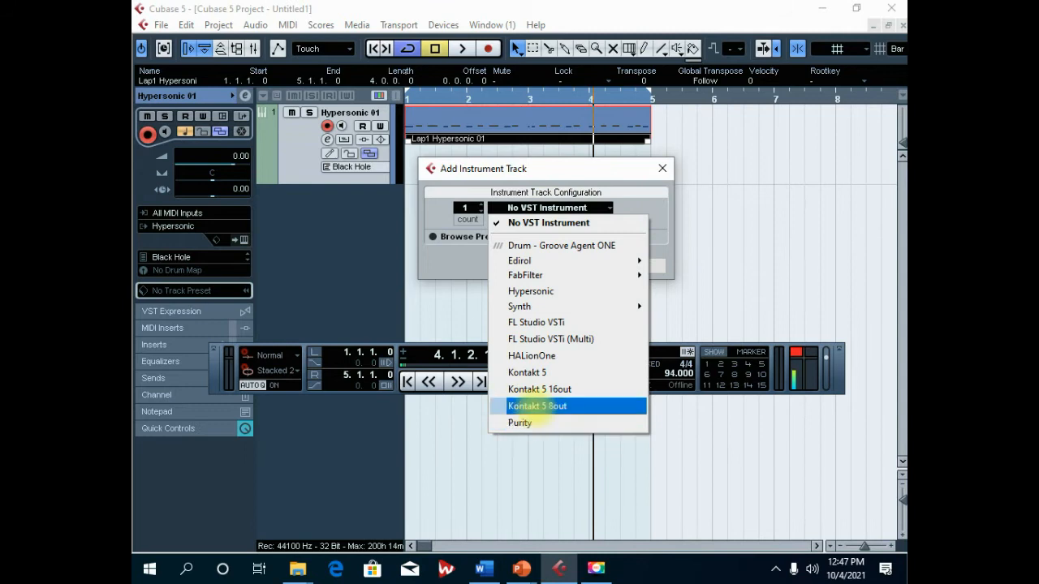
{"action": "left_click", "coordinate": [531, 292]}
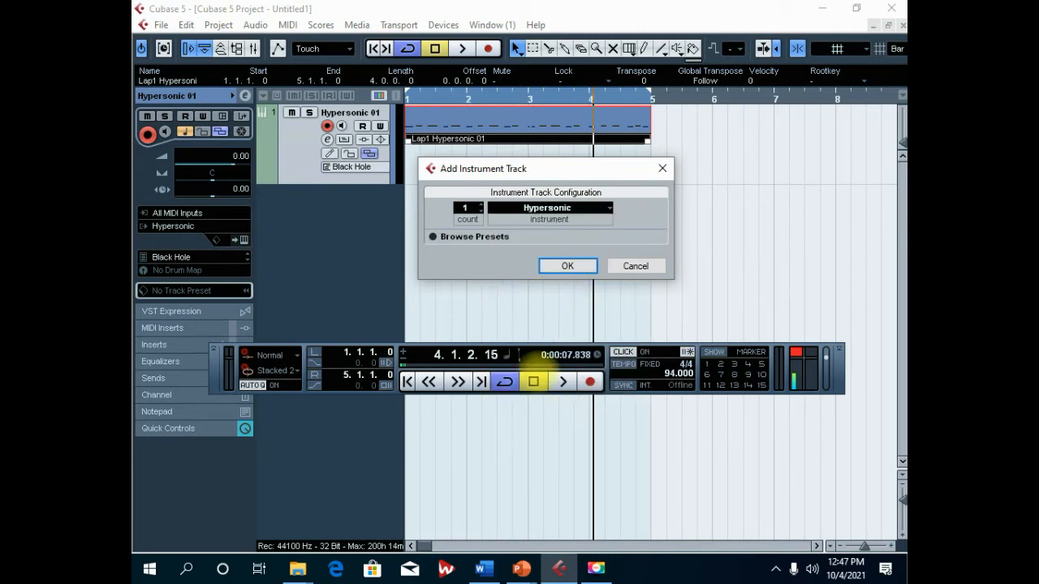
{"action": "left_click", "coordinate": [567, 265]}
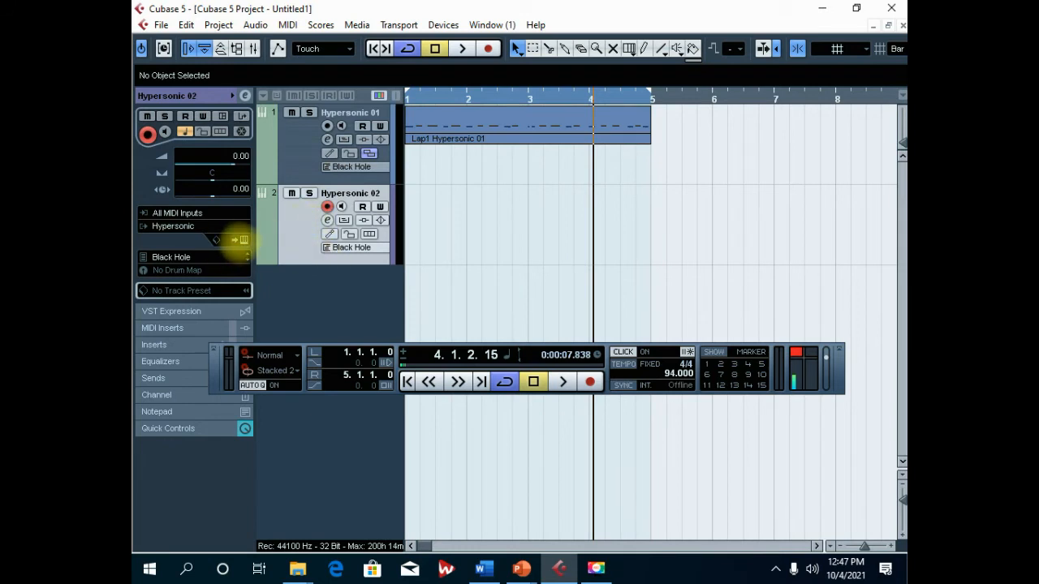
{"action": "left_click", "coordinate": [243, 240]}
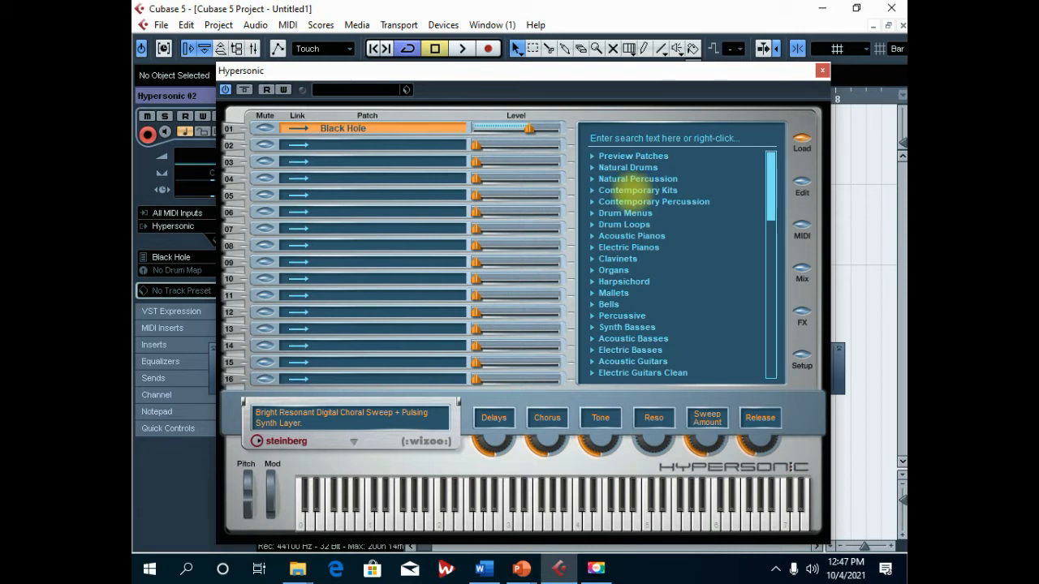
Step: Load the Hip Hop American 1 patch from Contemporary Kits for the Hypersonic 02 track and close the instrument editor
{"action": "left_click", "coordinate": [617, 190]}
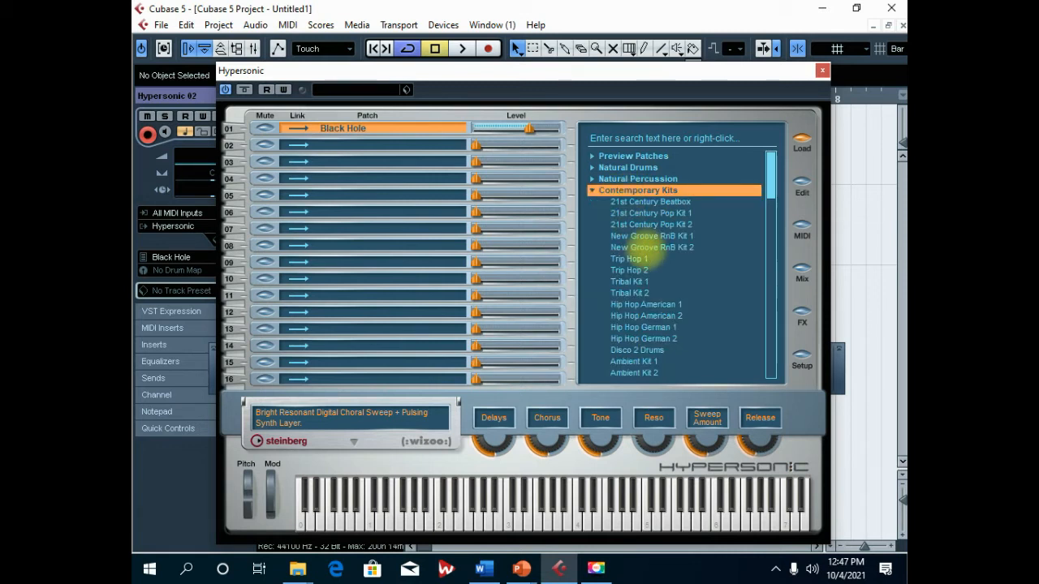
{"action": "left_click", "coordinate": [645, 302]}
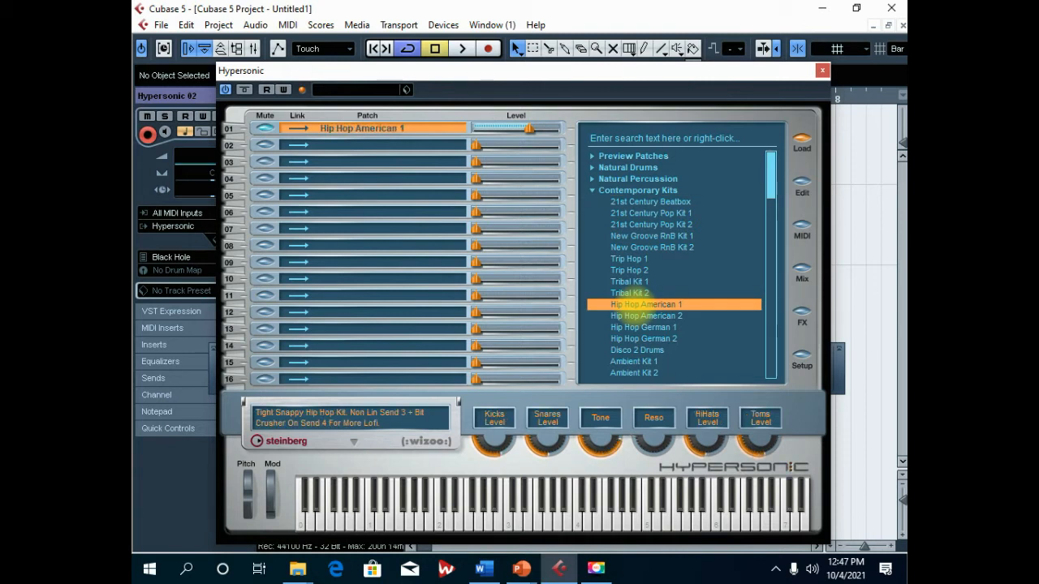
{"action": "left_click", "coordinate": [822, 71]}
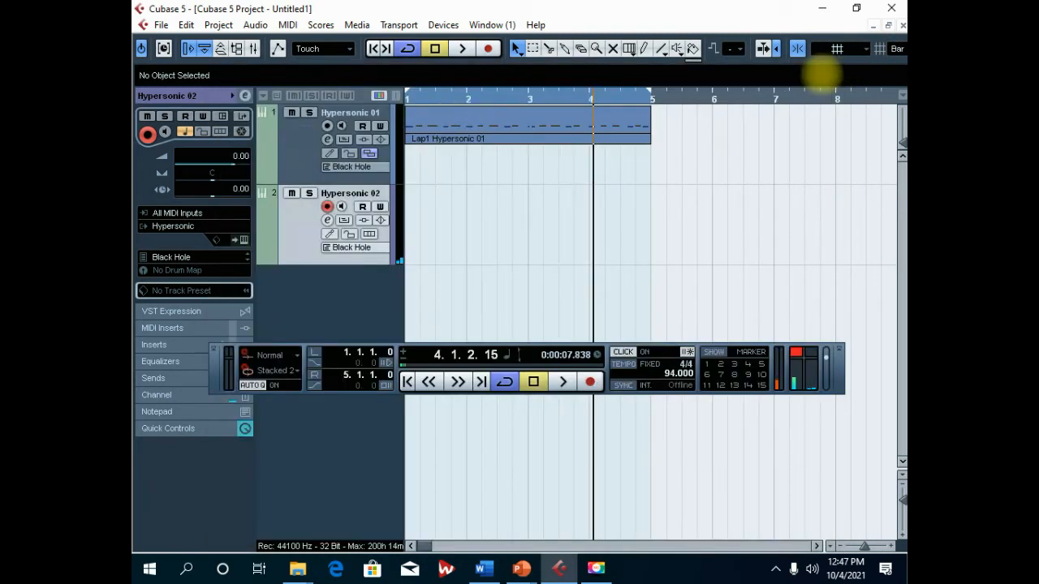
Step: Record a take on the Hypersonic 02 track from the project start within the bar 1 to 5 cycle and play it back
{"action": "left_click", "coordinate": [375, 49]}
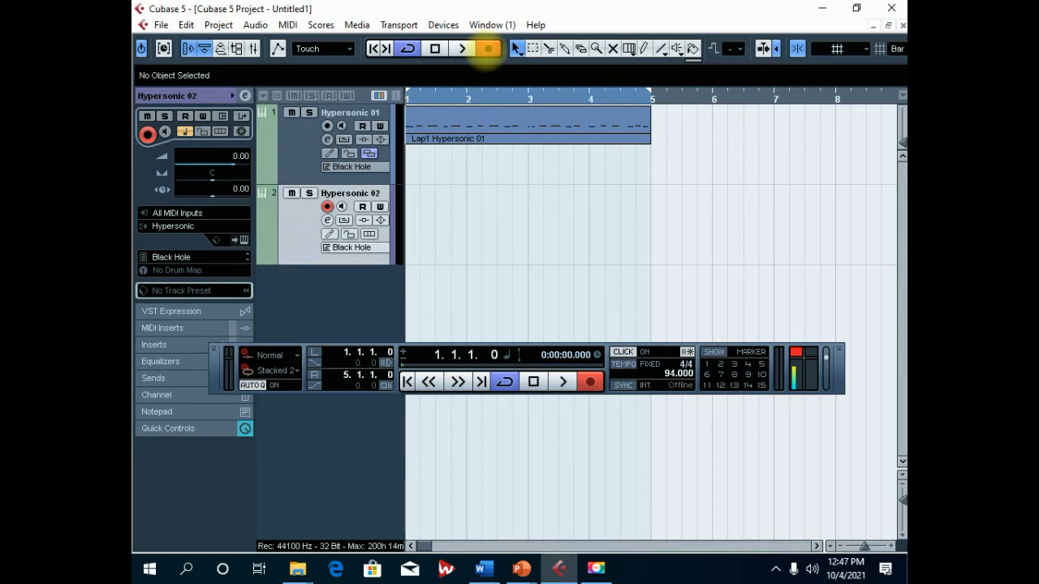
{"action": "left_click", "coordinate": [488, 48]}
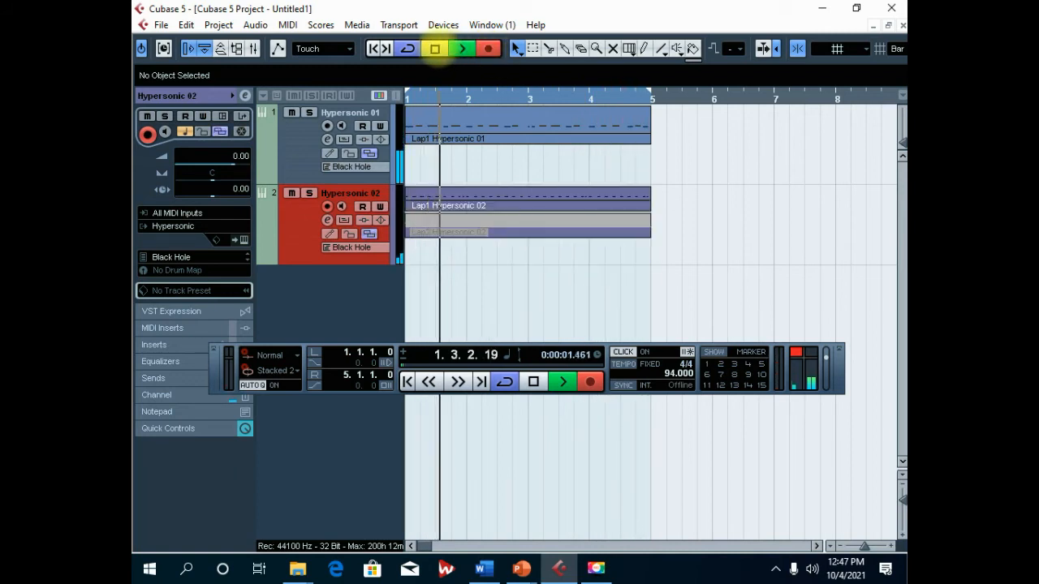
{"action": "left_click", "coordinate": [435, 48]}
{"action": "left_click", "coordinate": [462, 48]}
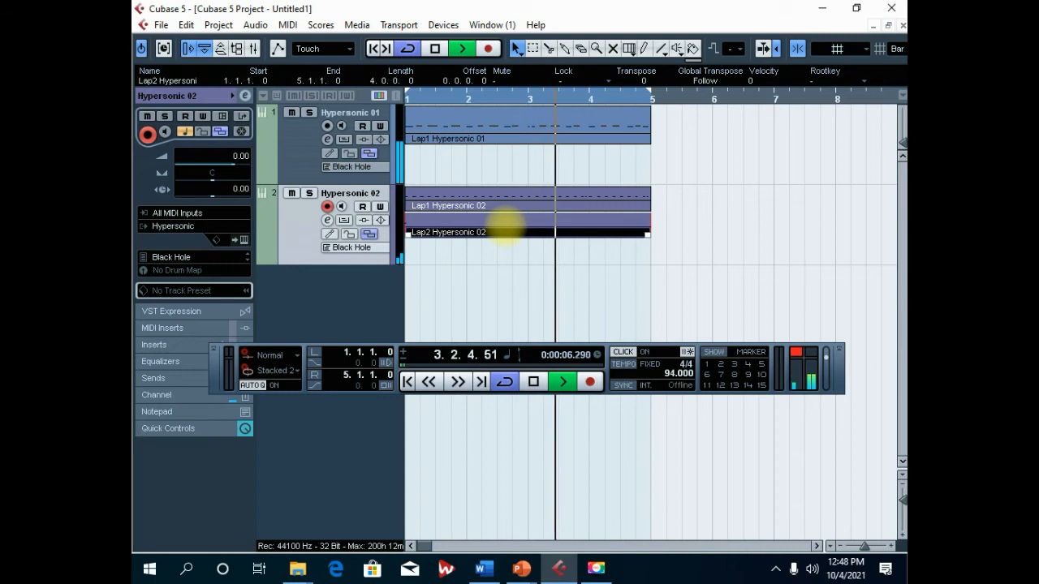
{"action": "left_click", "coordinate": [292, 194]}
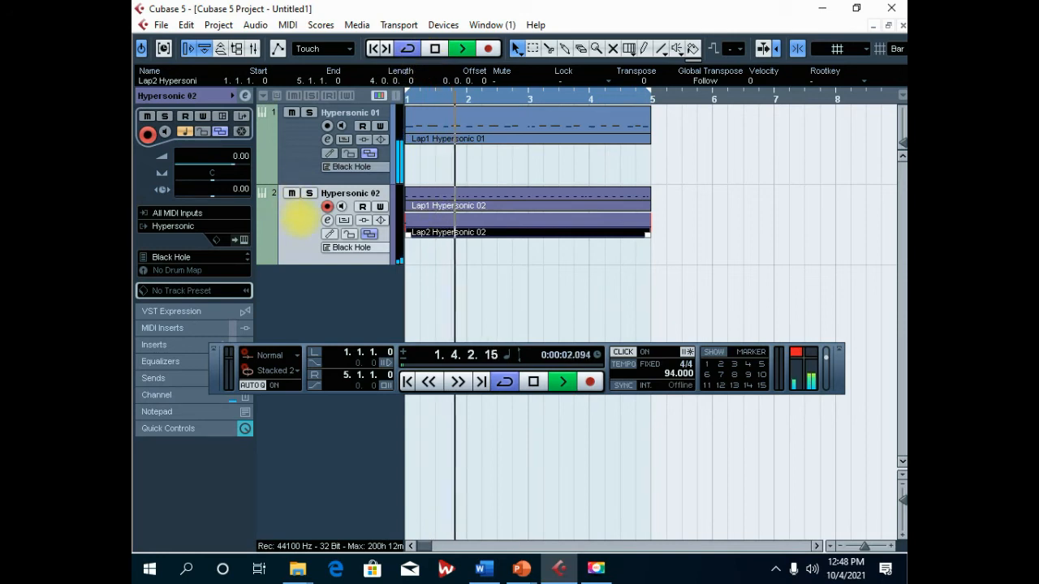
{"action": "left_click", "coordinate": [434, 49]}
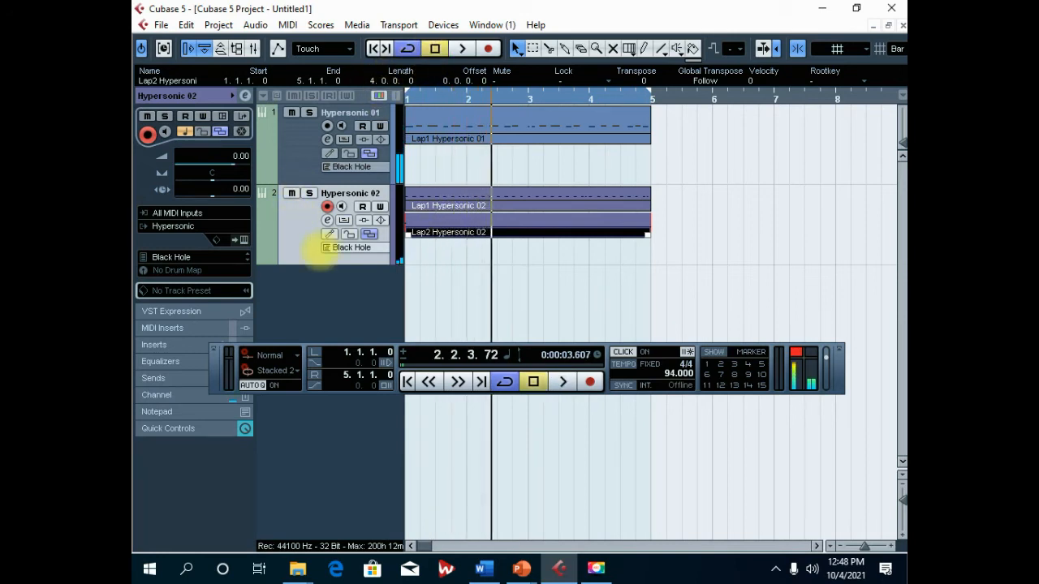
Step: Show the track's channel fader, raise the Hypersonic 02 volume to 3.36, and play the loop at that level
{"action": "left_click_drag", "start_coordinate": [312, 349], "coordinate": [407, 348]}
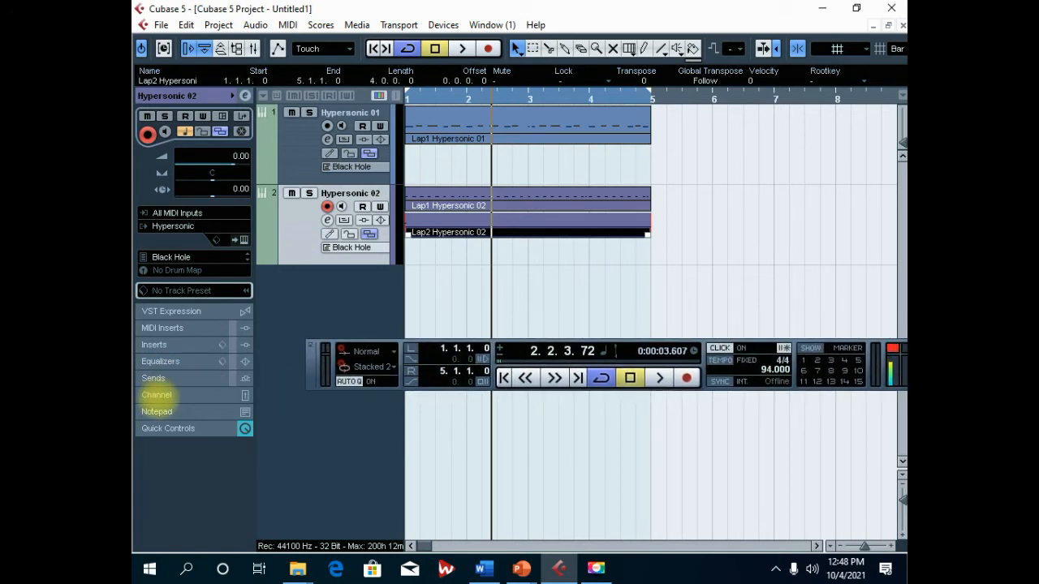
{"action": "left_click", "coordinate": [156, 396]}
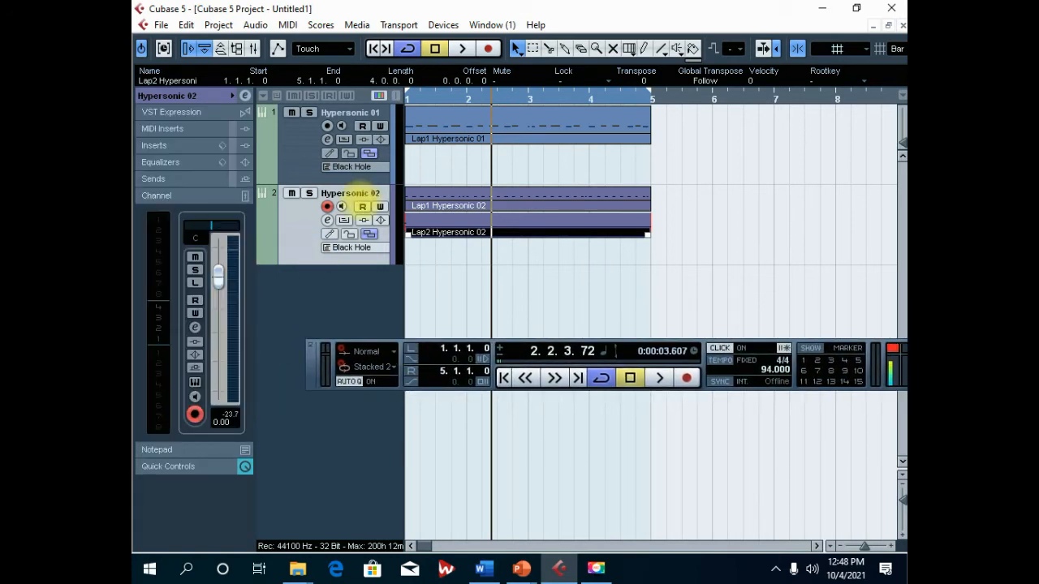
{"action": "left_click", "coordinate": [299, 156]}
{"action": "left_click", "coordinate": [304, 236]}
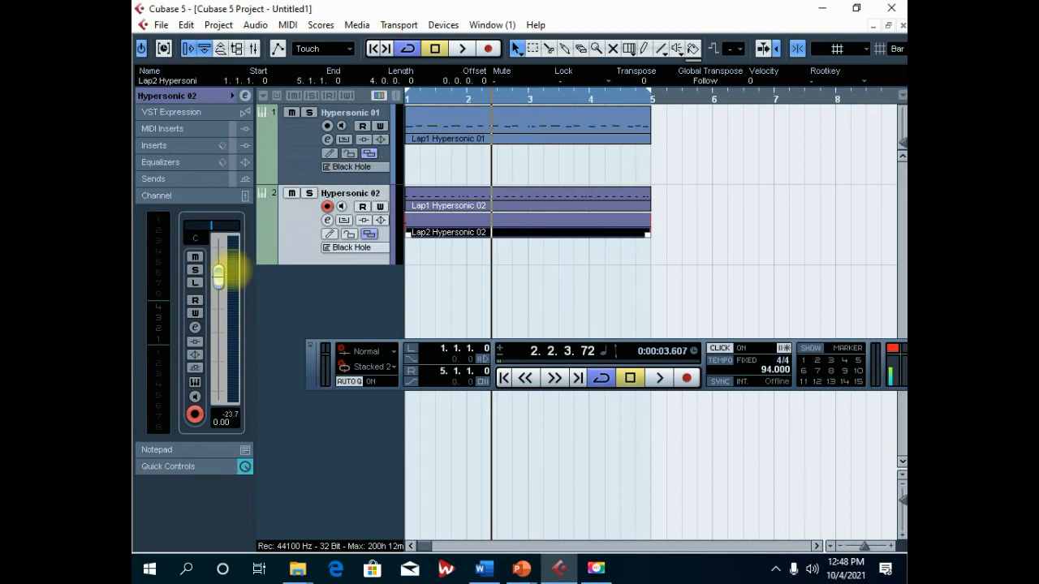
{"action": "left_click", "coordinate": [307, 148]}
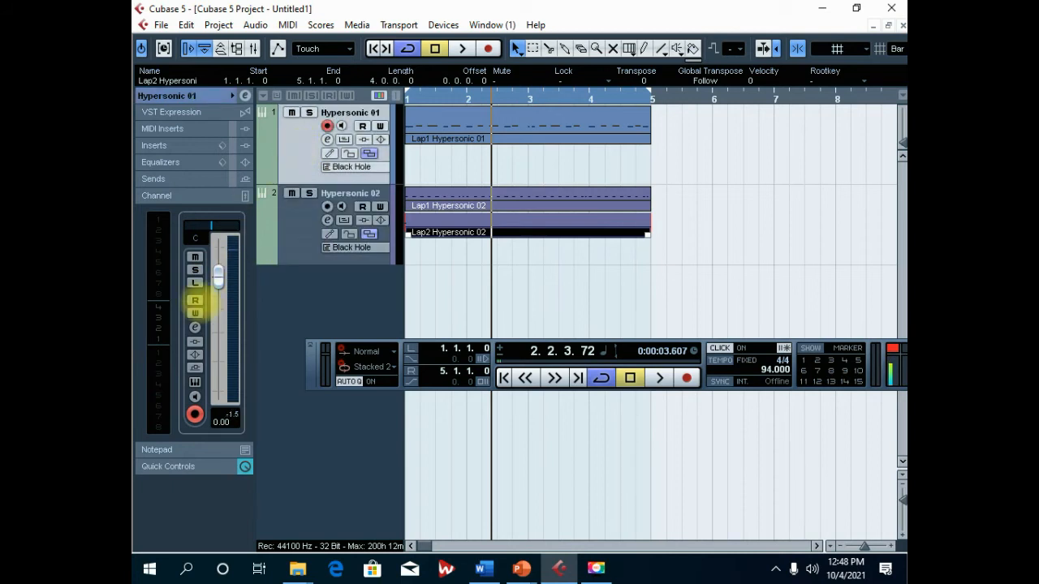
{"action": "left_click_drag", "start_coordinate": [218, 275], "coordinate": [218, 263]}
{"action": "left_click", "coordinate": [297, 227]}
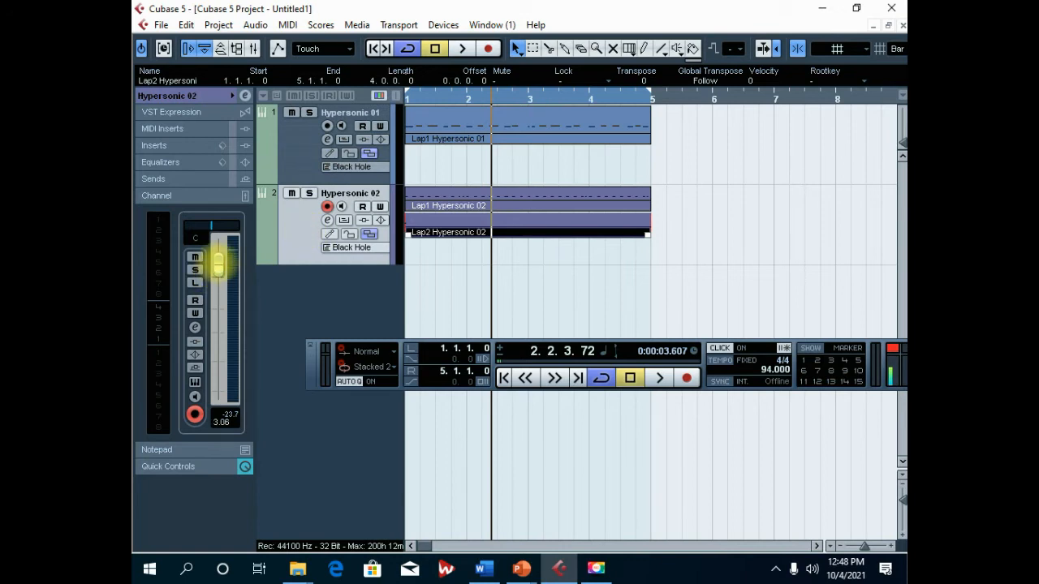
{"action": "left_click", "coordinate": [462, 49]}
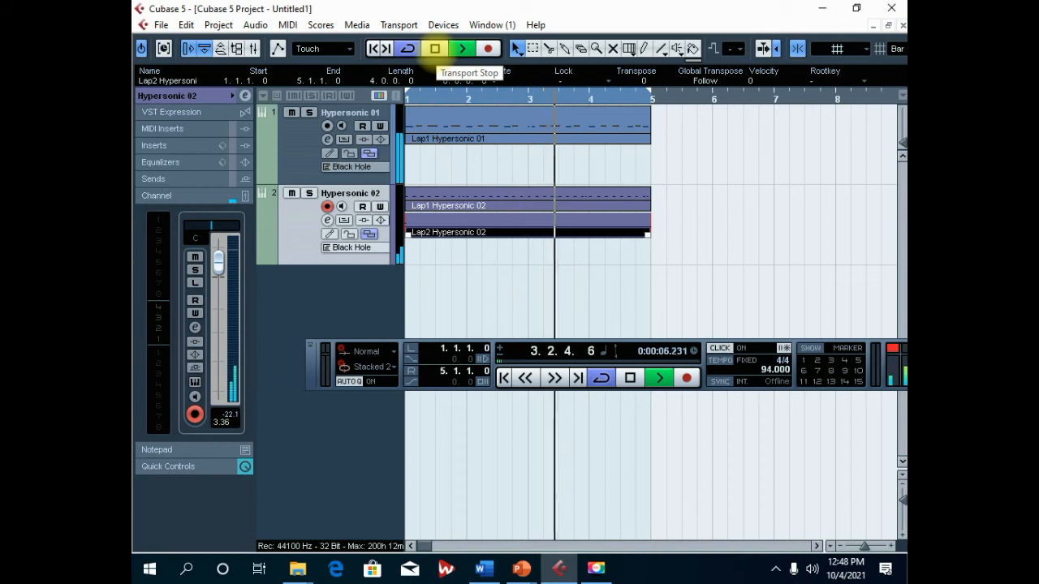
{"action": "left_click", "coordinate": [435, 49]}
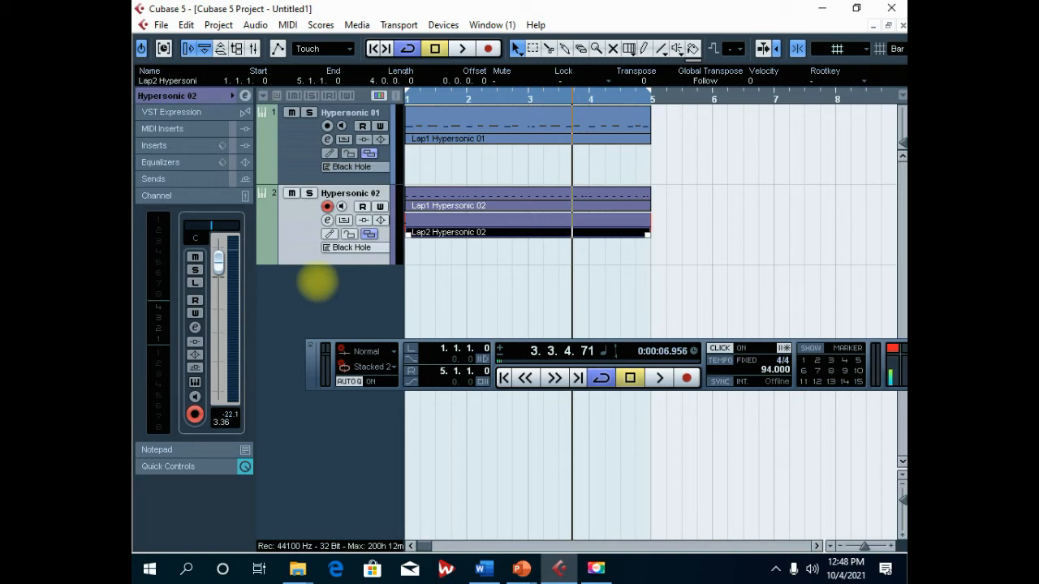
Step: Add a third instrument track using the Hypersonic VST instrument
{"action": "right_click", "coordinate": [317, 278]}
{"action": "left_click", "coordinate": [345, 294]}
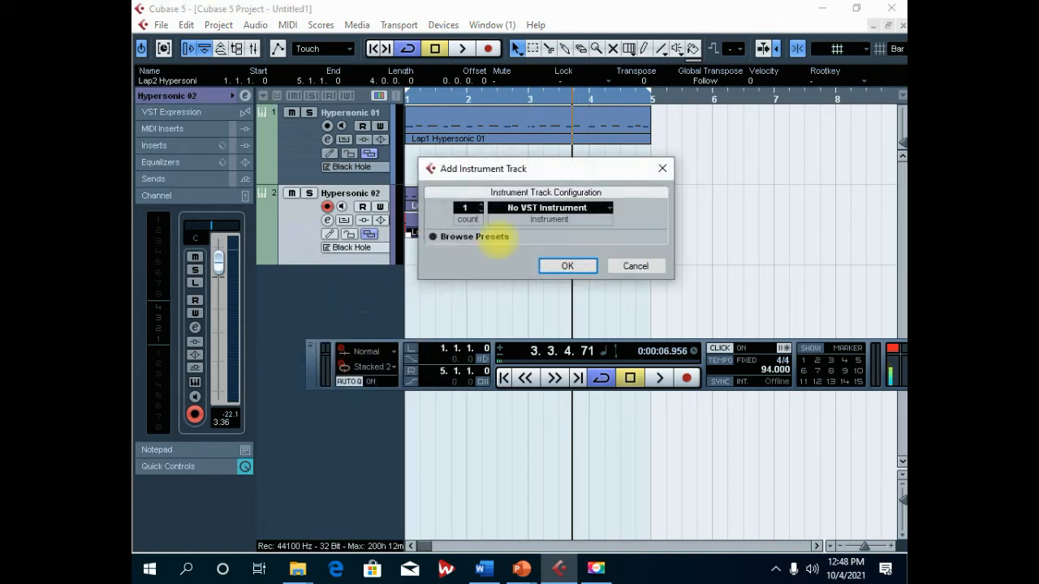
{"action": "left_click", "coordinate": [544, 208]}
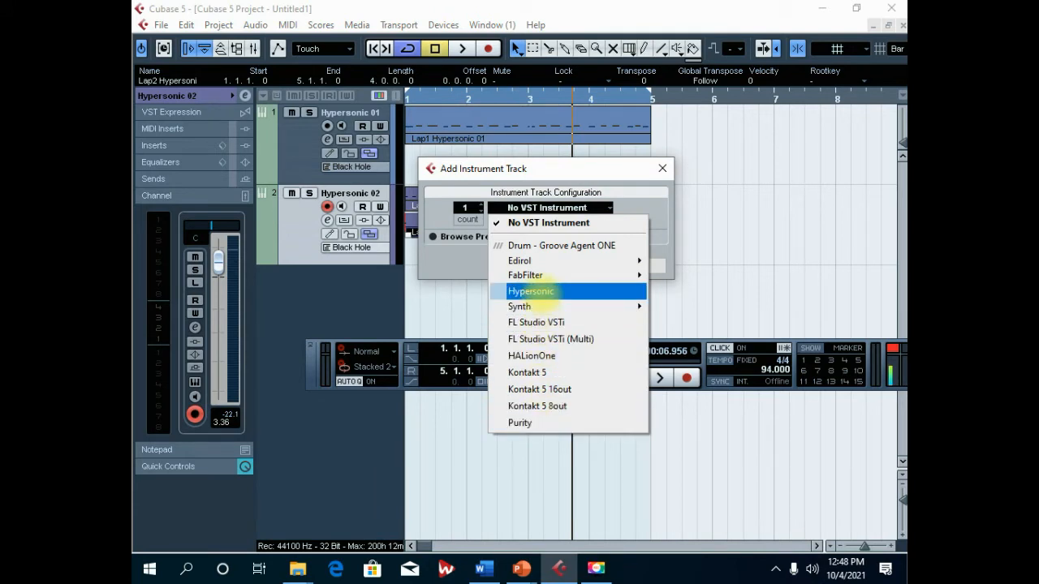
{"action": "left_click", "coordinate": [536, 292]}
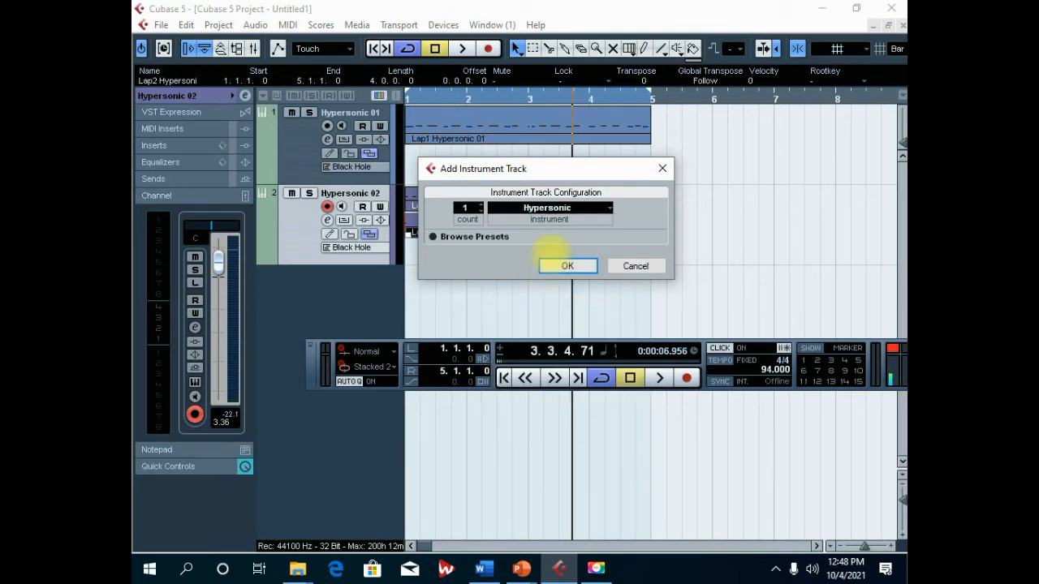
{"action": "left_click", "coordinate": [568, 266]}
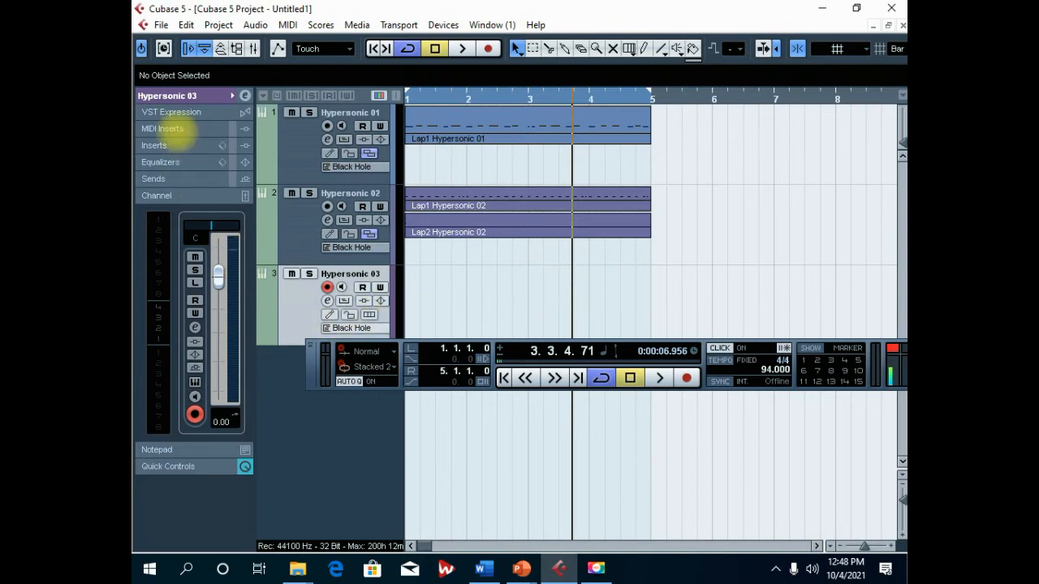
Step: Show the Hypersonic 03 track's basic settings and open its instrument editor, placing it so the whole patch list is reachable
{"action": "left_click", "coordinate": [174, 92]}
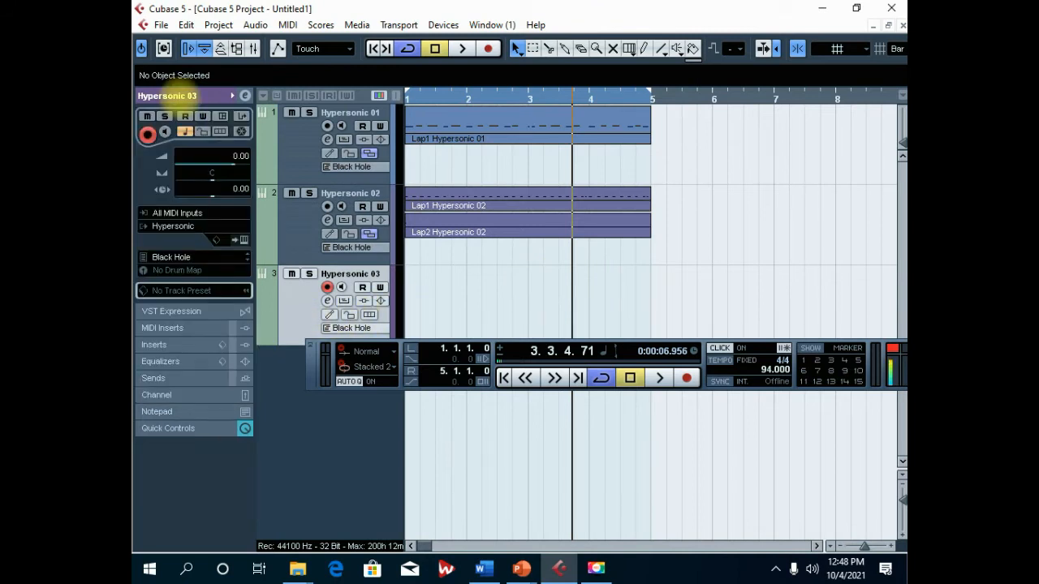
{"action": "left_click", "coordinate": [173, 95]}
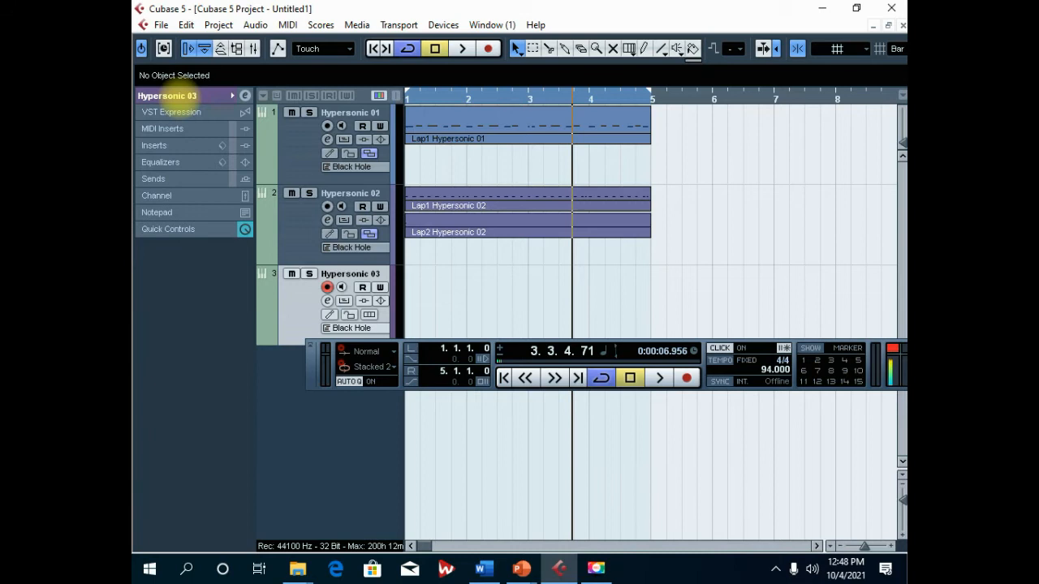
{"action": "left_click", "coordinate": [173, 95]}
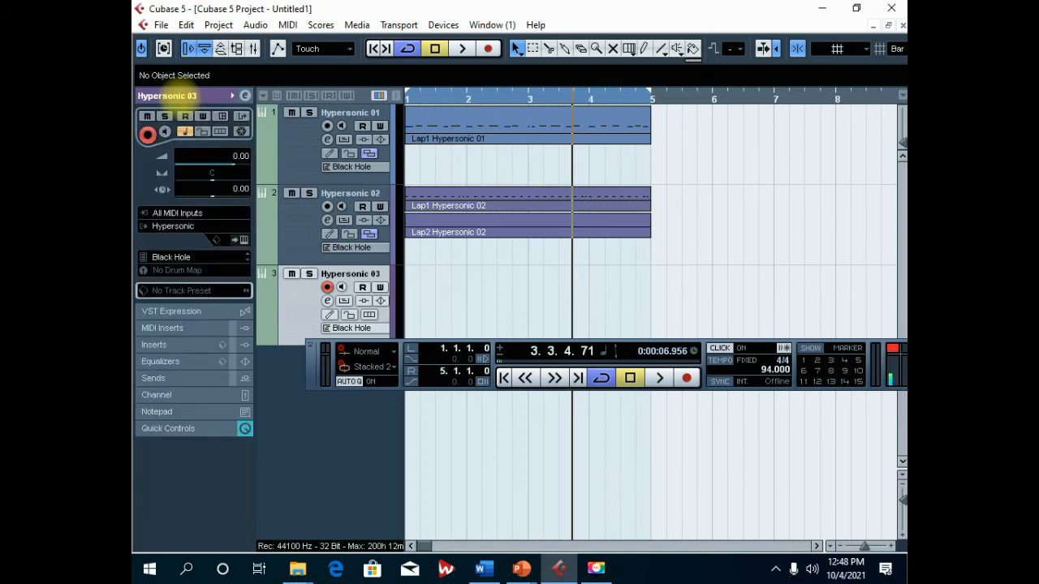
{"action": "left_click", "coordinate": [243, 241]}
{"action": "left_click_drag", "start_coordinate": [457, 217], "coordinate": [475, 99]}
{"action": "scroll", "coordinate": [552, 258], "scroll_direction": "down", "scroll_amount": 1}
{"action": "scroll", "coordinate": [555, 243], "scroll_direction": "up", "scroll_amount": 1}
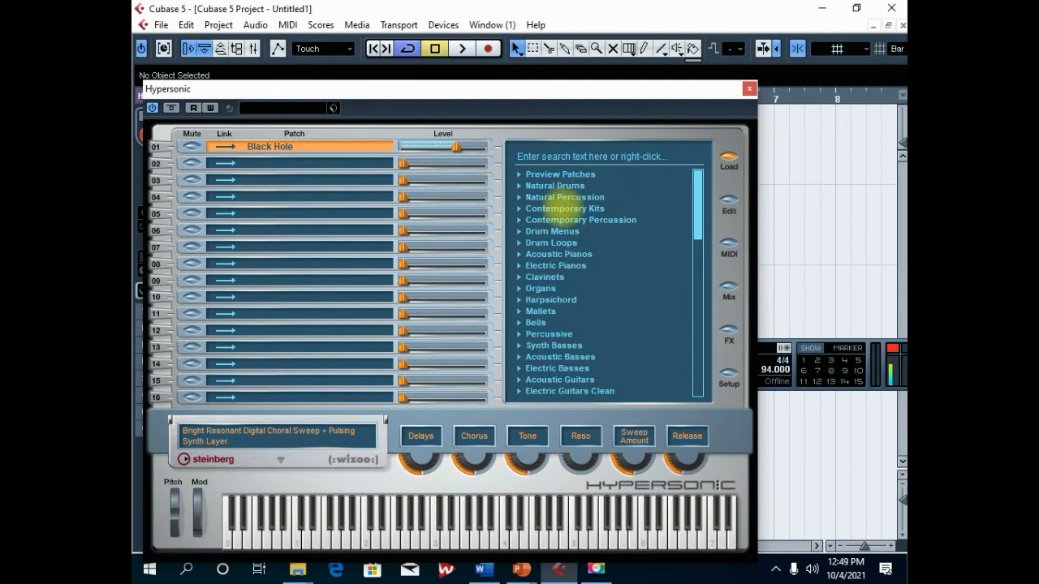
Step: Audition Hip Hop German 1 and American 2 from Contemporary Kits, load Hip Hop American 1, and close the instrument editor
{"action": "left_click", "coordinate": [564, 208]}
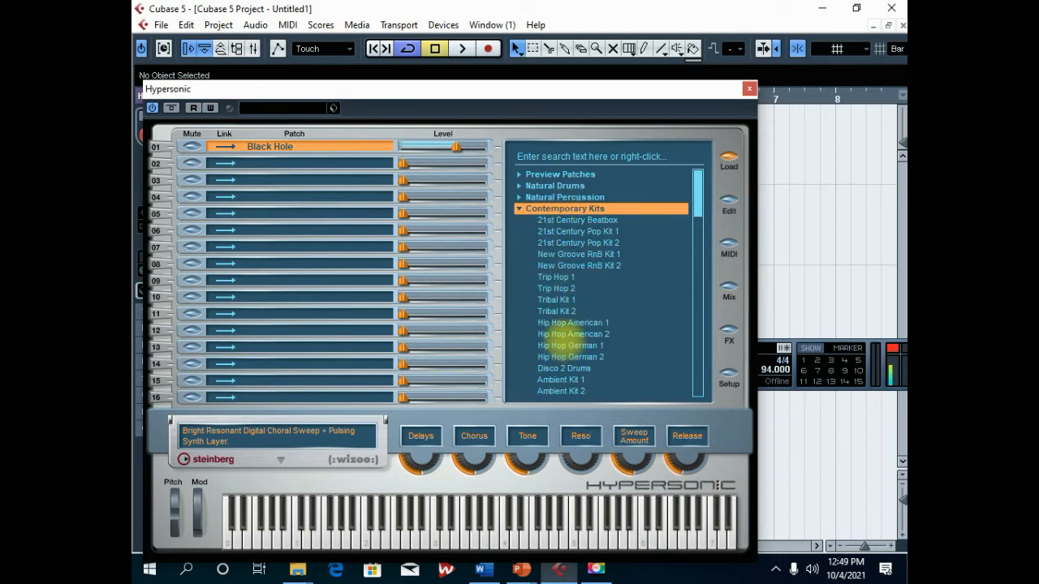
{"action": "left_click", "coordinate": [563, 345]}
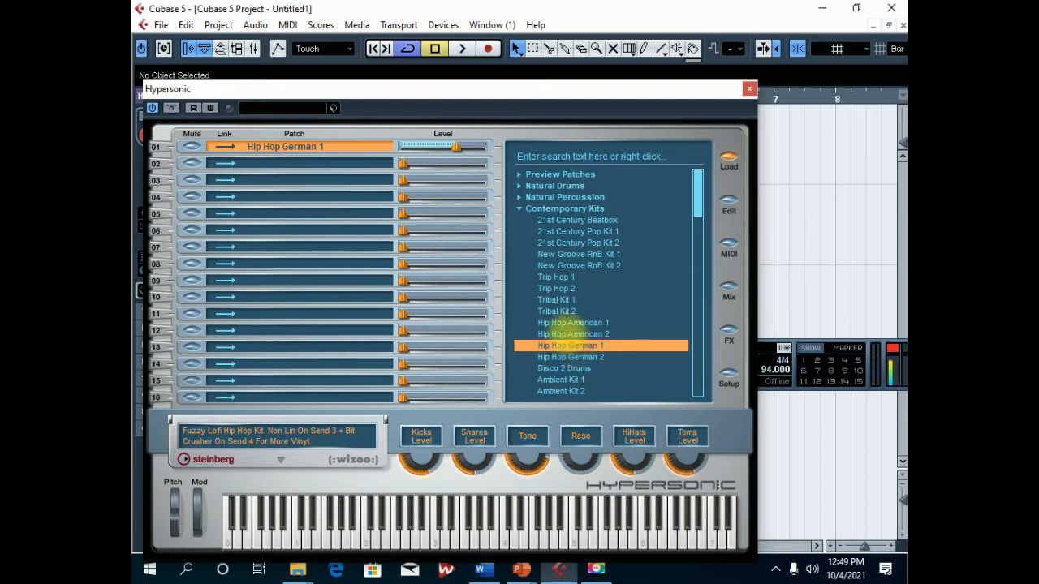
{"action": "left_click", "coordinate": [568, 333]}
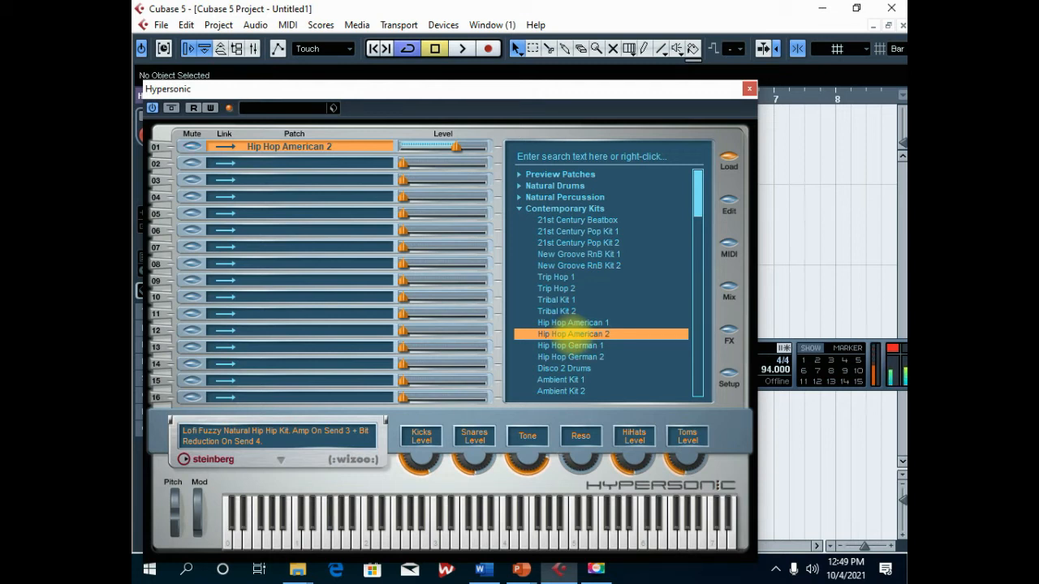
{"action": "left_click", "coordinate": [569, 321]}
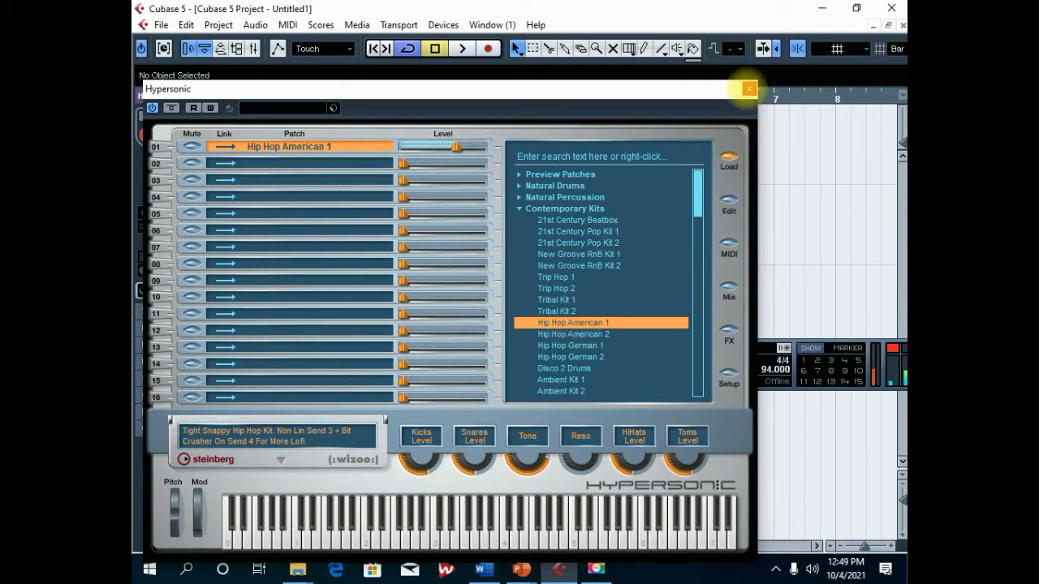
{"action": "left_click", "coordinate": [748, 89]}
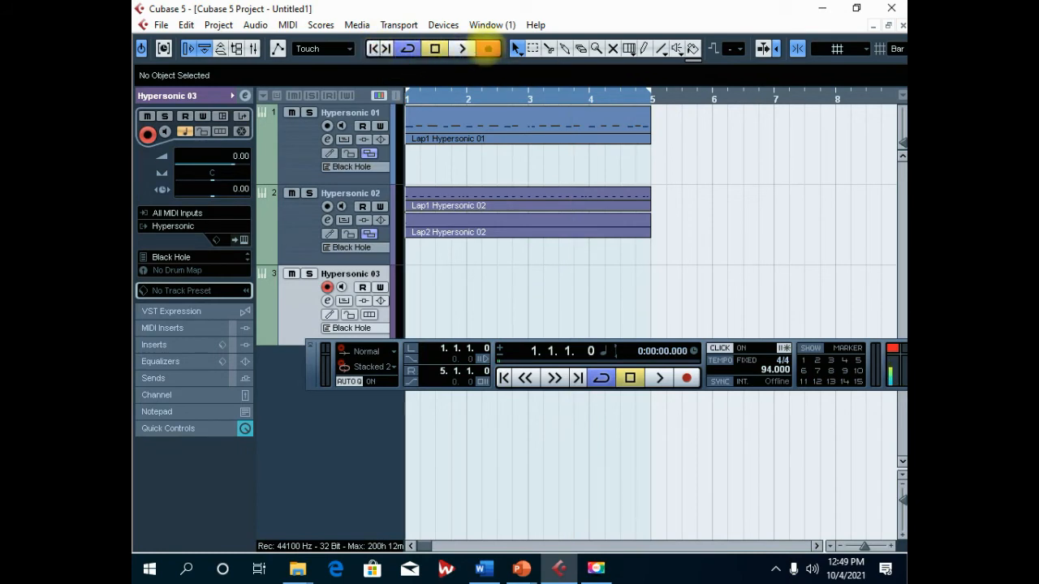
Step: Record a take on the Hypersonic 03 track from the project start within the bar 1 to 5 cycle
{"action": "left_click", "coordinate": [488, 48]}
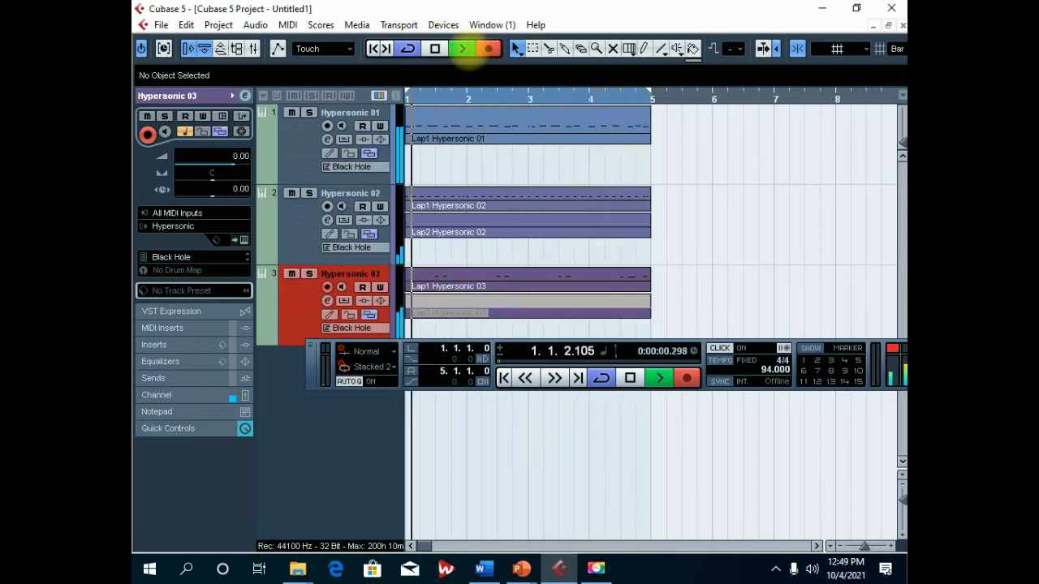
{"action": "left_click", "coordinate": [434, 49]}
Step: Erase the Lap2 part from the Hypersonic 03 track and play the loop with the remaining take
{"action": "left_click", "coordinate": [380, 49]}
{"action": "left_click", "coordinate": [462, 48]}
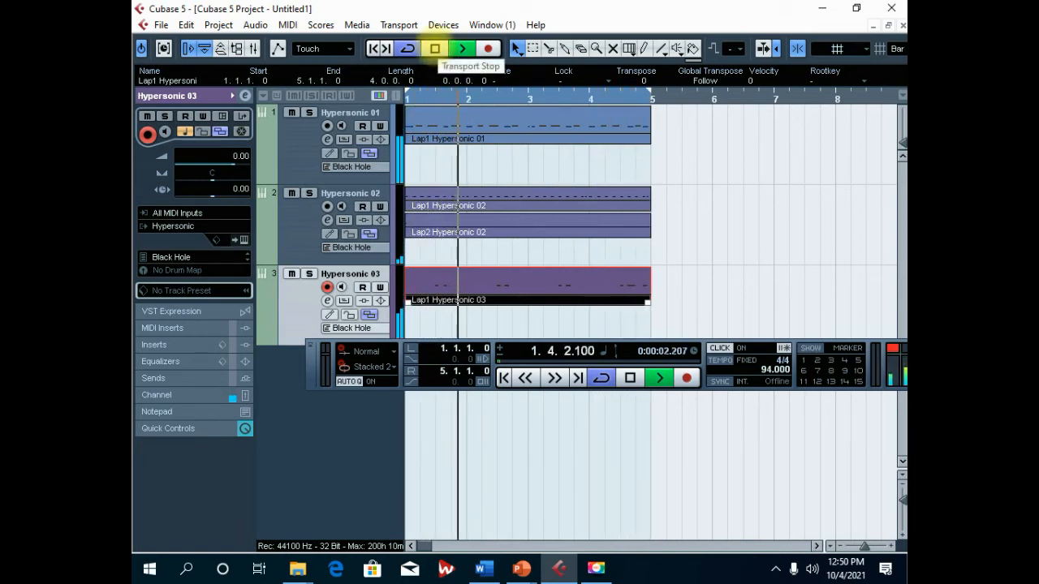
{"action": "left_click", "coordinate": [435, 48]}
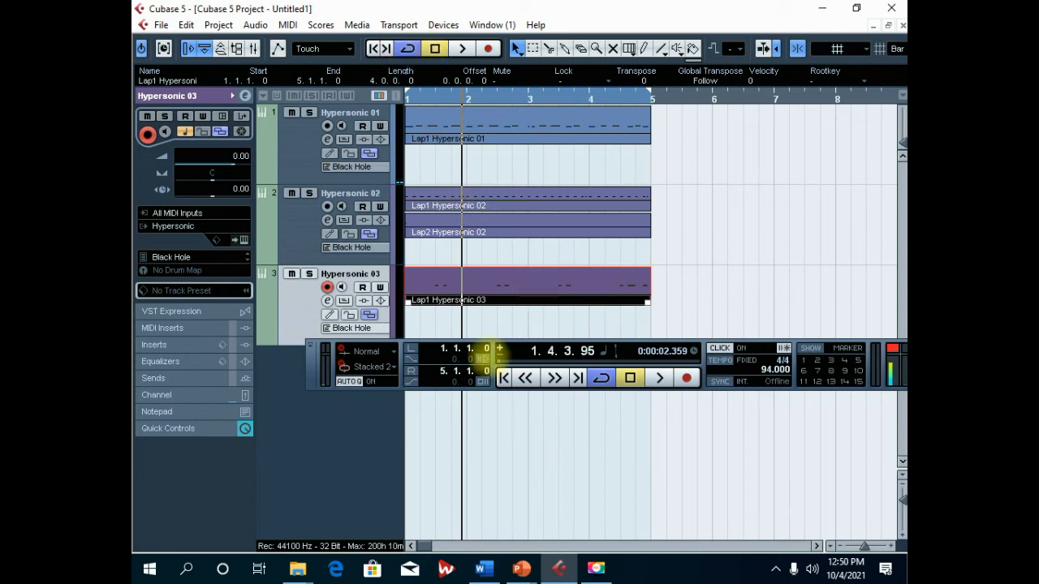
Step: Move the Transport panel below the third track and play all three tracks together from the project start
{"action": "left_click_drag", "start_coordinate": [487, 353], "coordinate": [482, 425]}
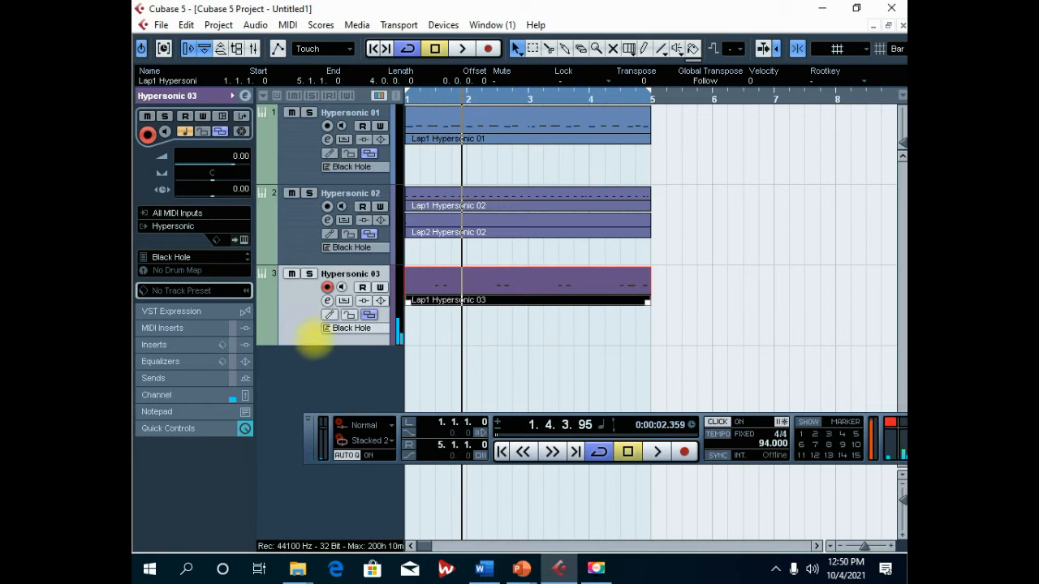
{"action": "left_click", "coordinate": [375, 47]}
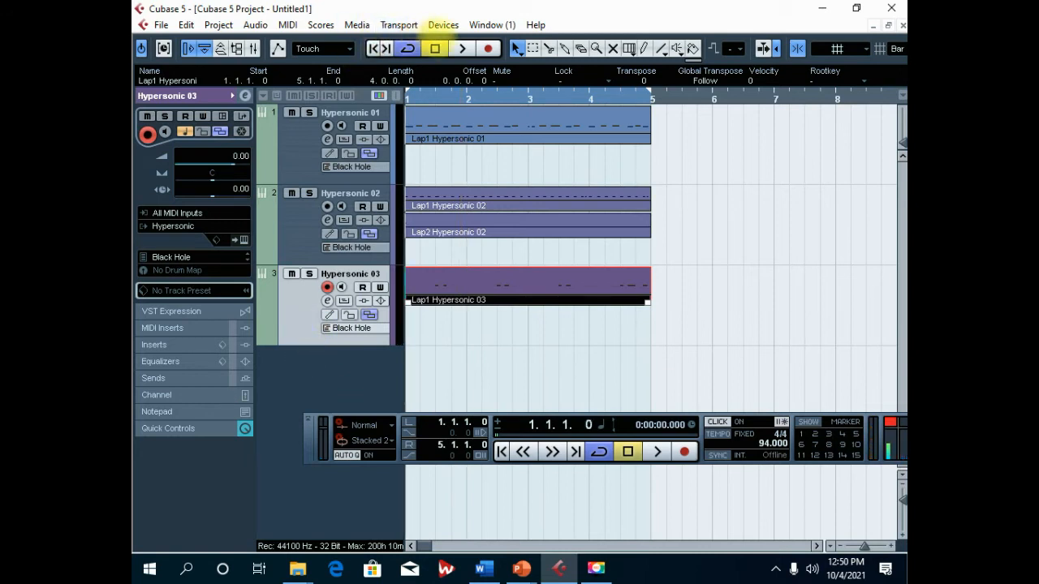
{"action": "left_click", "coordinate": [462, 48]}
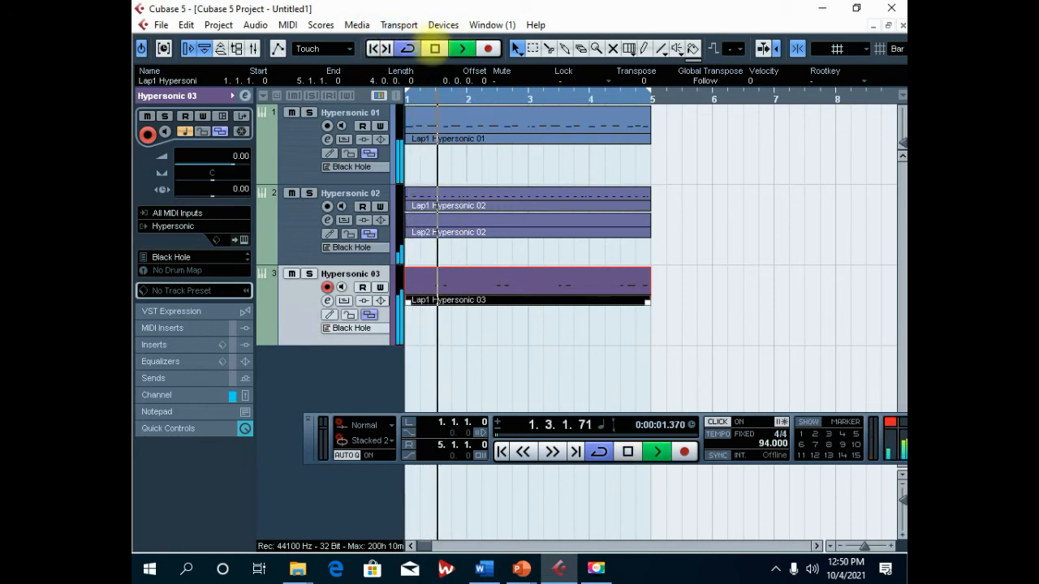
{"action": "left_click", "coordinate": [435, 48]}
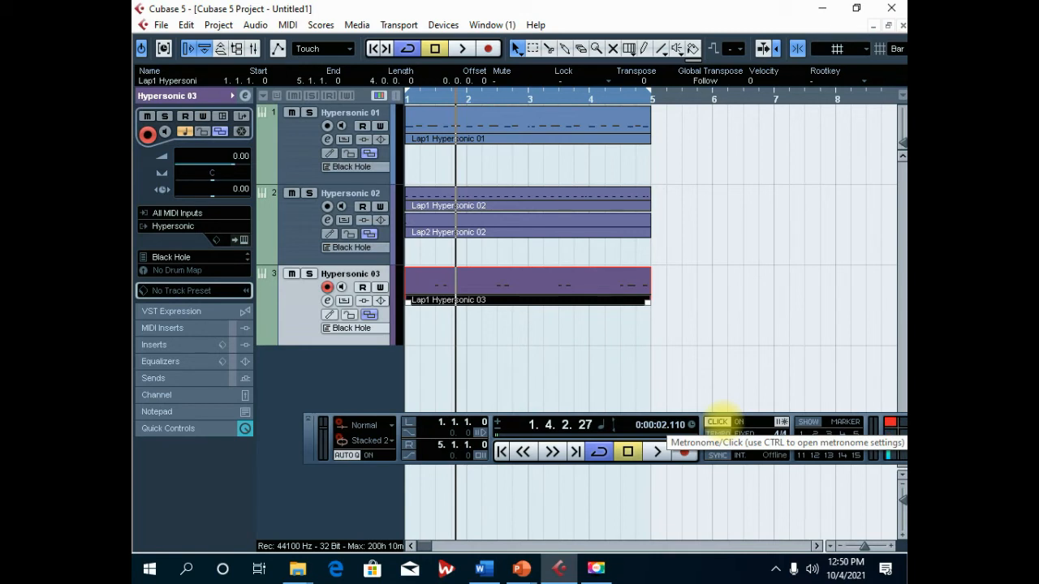
Step: Turn off the metronome click and play all three tracks from the project start, stopping after listening
{"action": "left_click", "coordinate": [718, 421]}
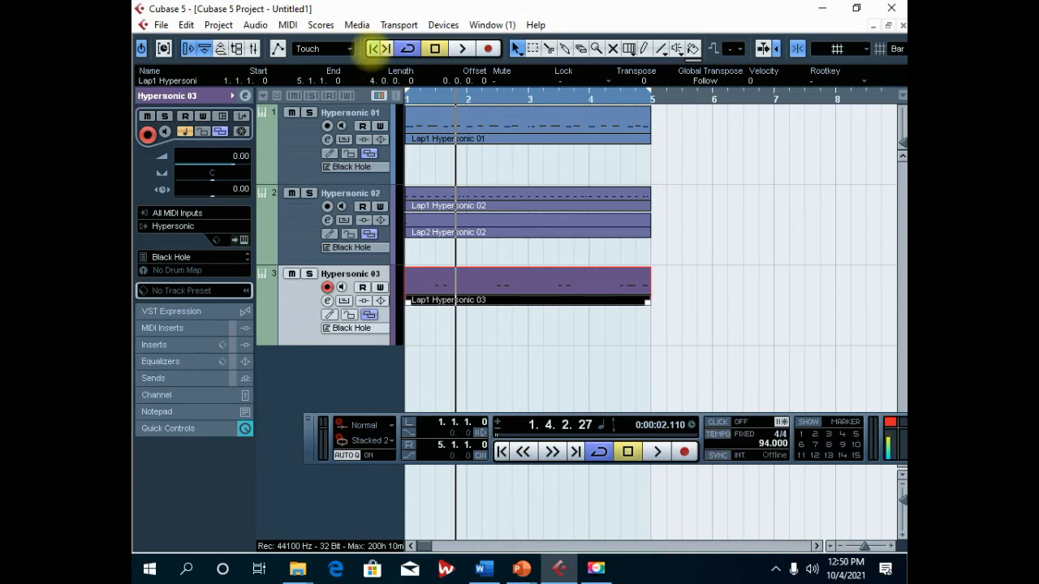
{"action": "left_click", "coordinate": [375, 48]}
{"action": "left_click", "coordinate": [462, 48]}
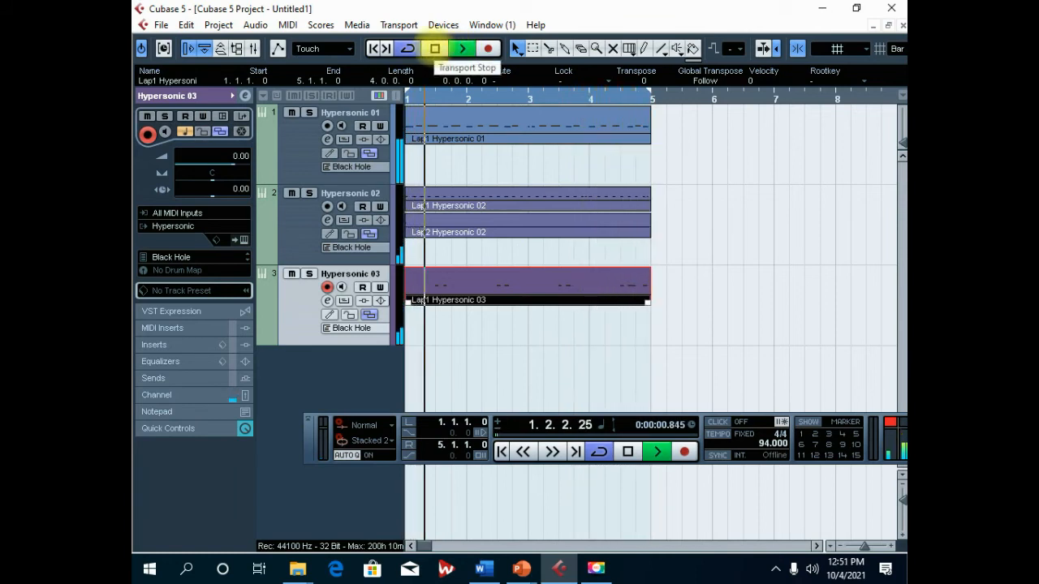
{"action": "left_click", "coordinate": [434, 48]}
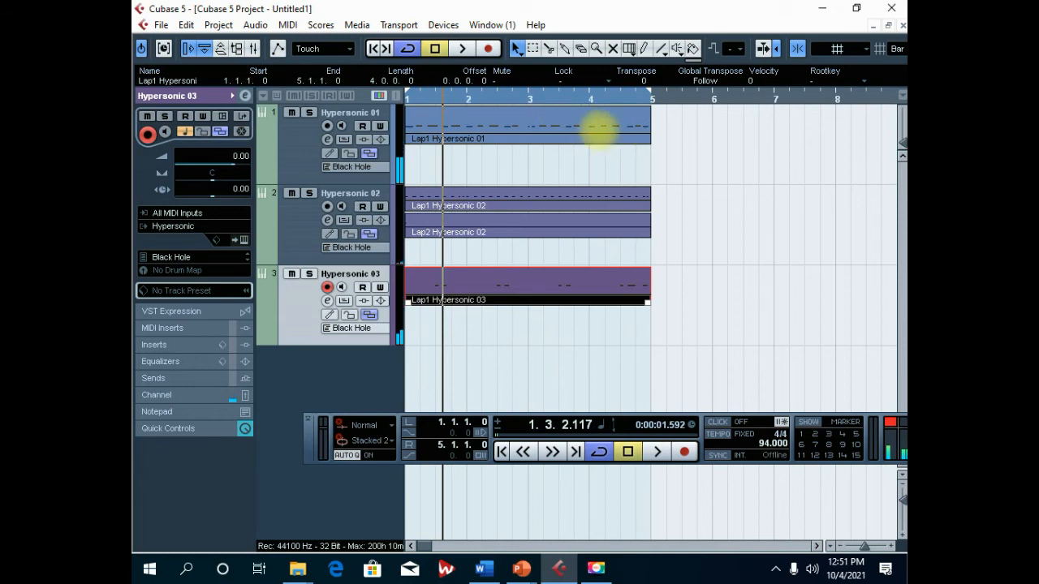
Step: Open the Lap1 Hypersonic 01 part for note editing, shorten its last C1 note and draw another short C1 note right after it
{"action": "double_click", "coordinate": [602, 126]}
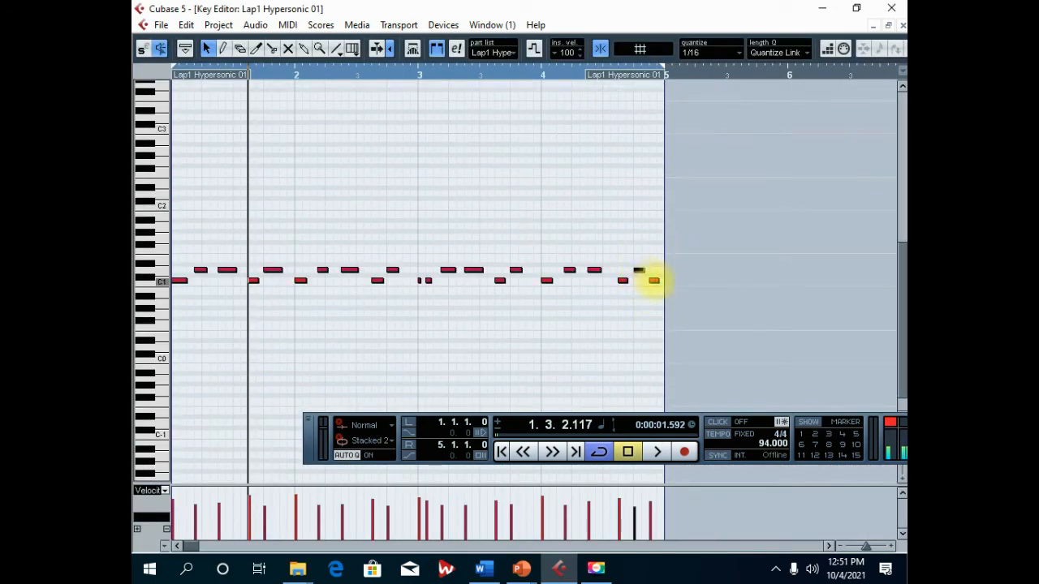
{"action": "left_click_drag", "start_coordinate": [657, 282], "coordinate": [653, 281]}
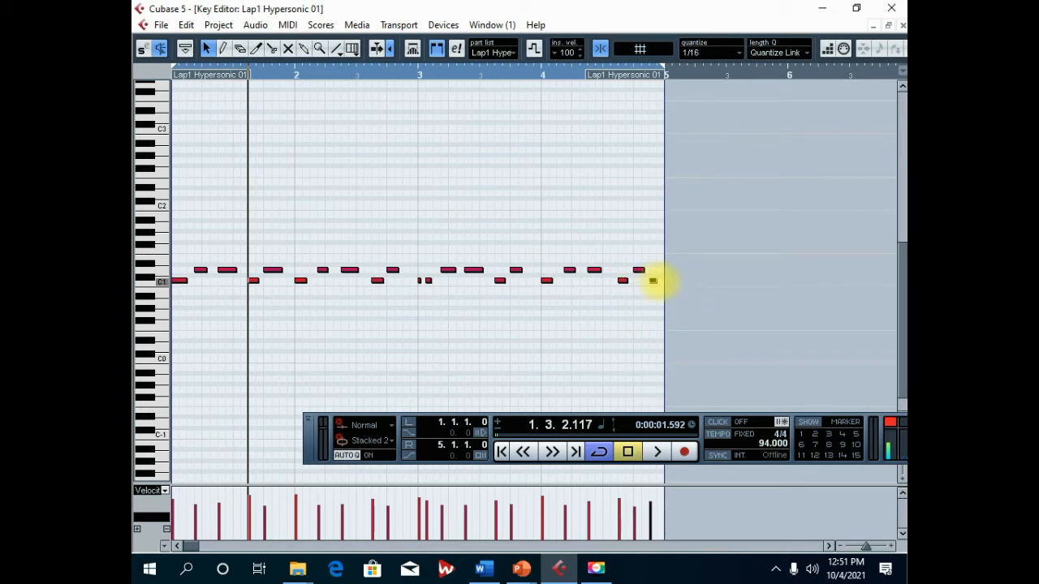
{"action": "left_click", "coordinate": [223, 48]}
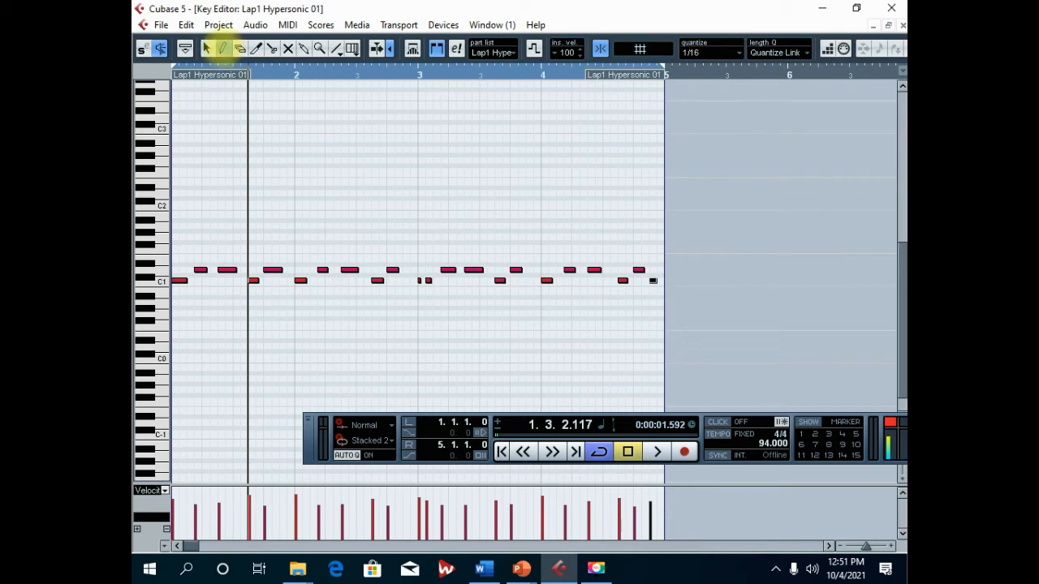
{"action": "left_click", "coordinate": [657, 280]}
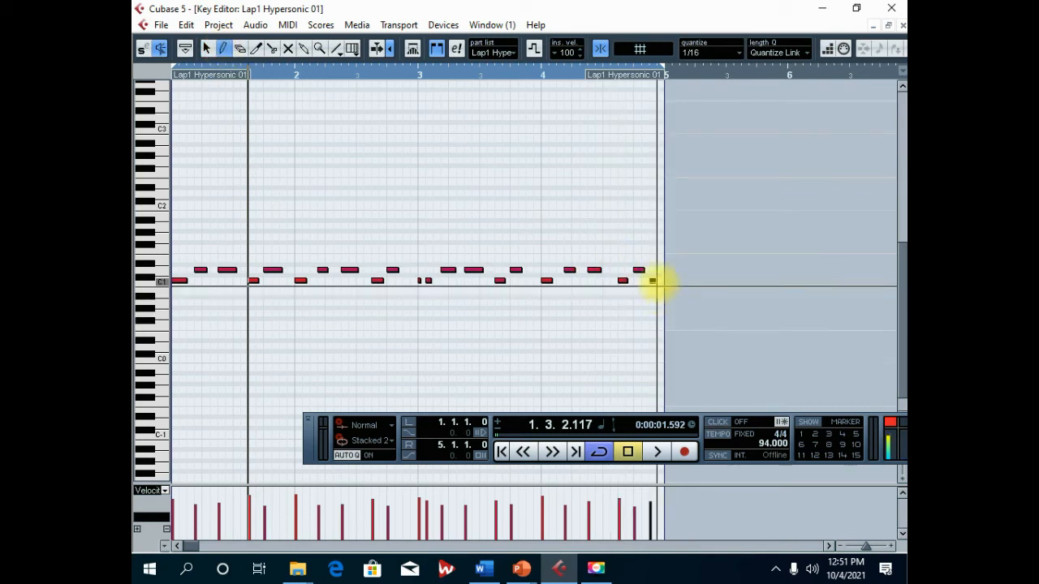
Step: Play the loop with the edited Hypersonic 01 notes, close the Key Editor and stop playback
{"action": "left_click", "coordinate": [556, 74]}
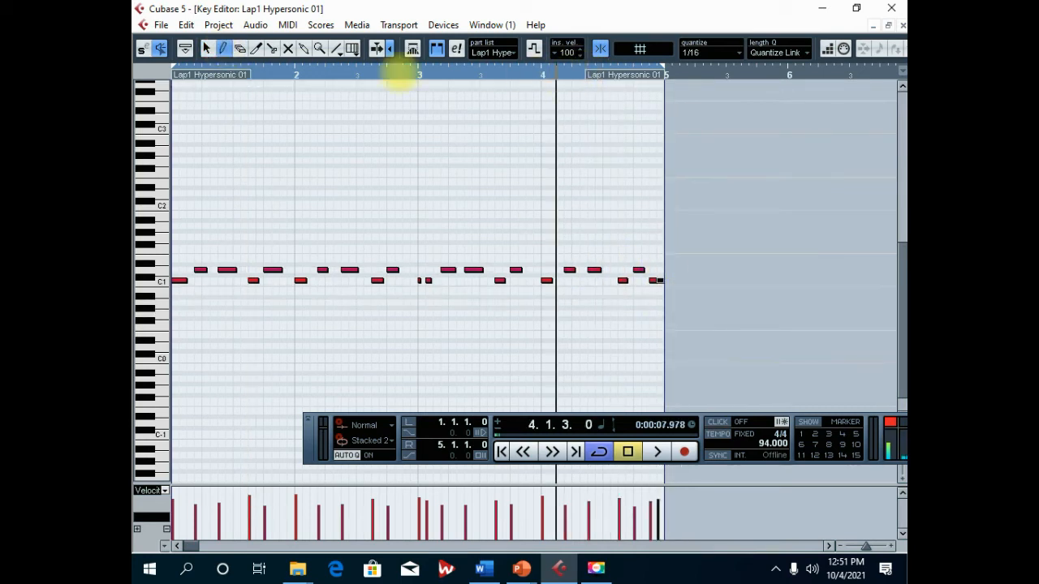
{"action": "left_click", "coordinate": [658, 452]}
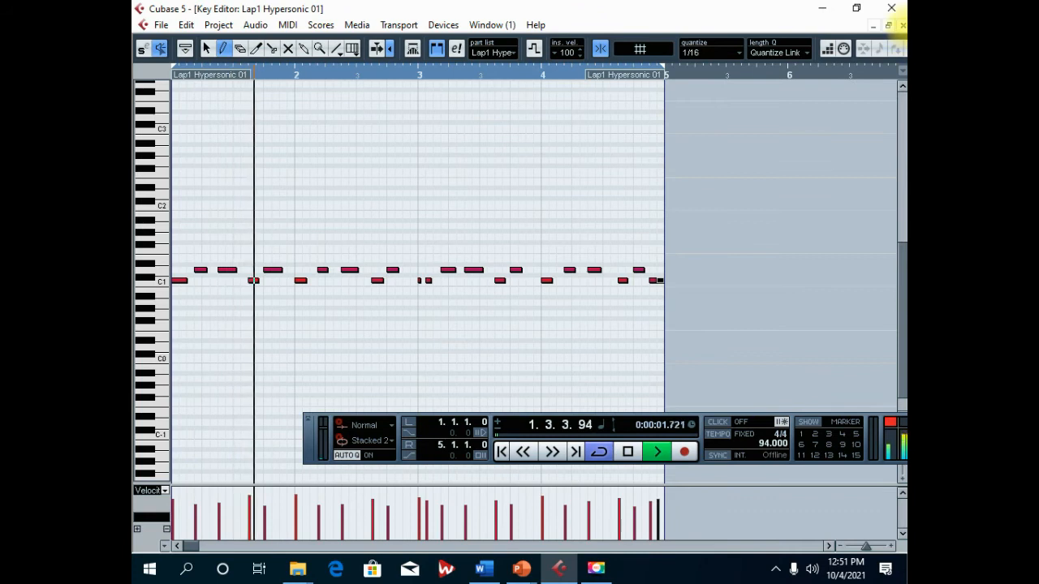
{"action": "left_click", "coordinate": [903, 25]}
{"action": "left_click", "coordinate": [435, 49]}
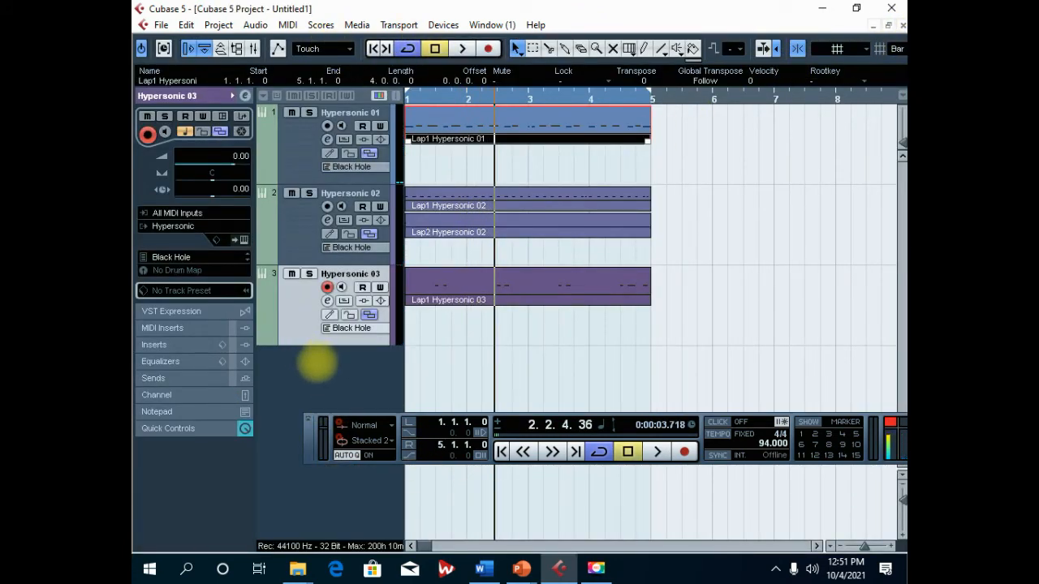
Step: Add one instrument track using Purity and move the Transport panel below it
{"action": "right_click", "coordinate": [316, 362]}
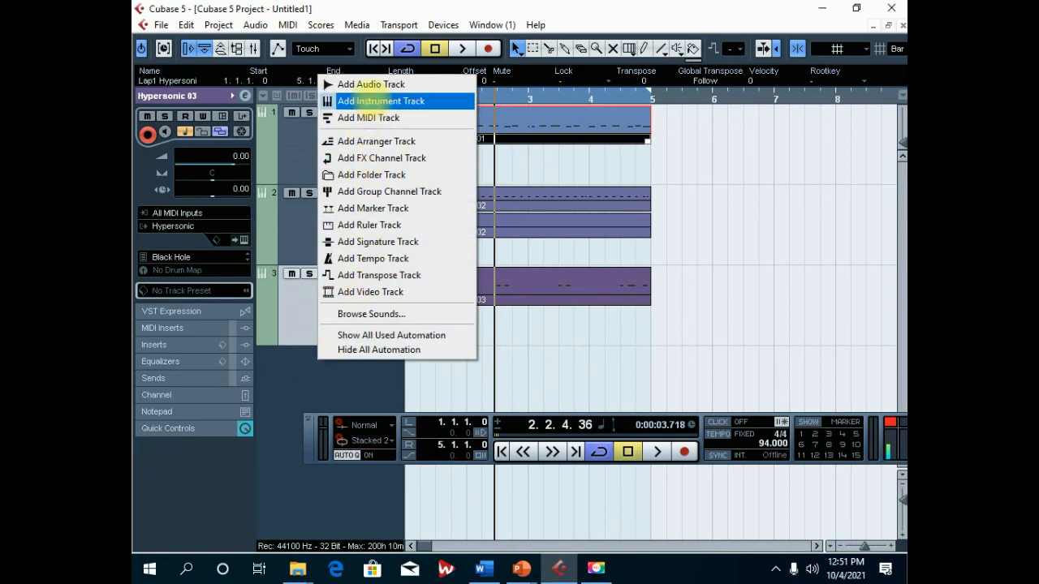
{"action": "left_click", "coordinate": [361, 99]}
{"action": "left_click", "coordinate": [535, 210]}
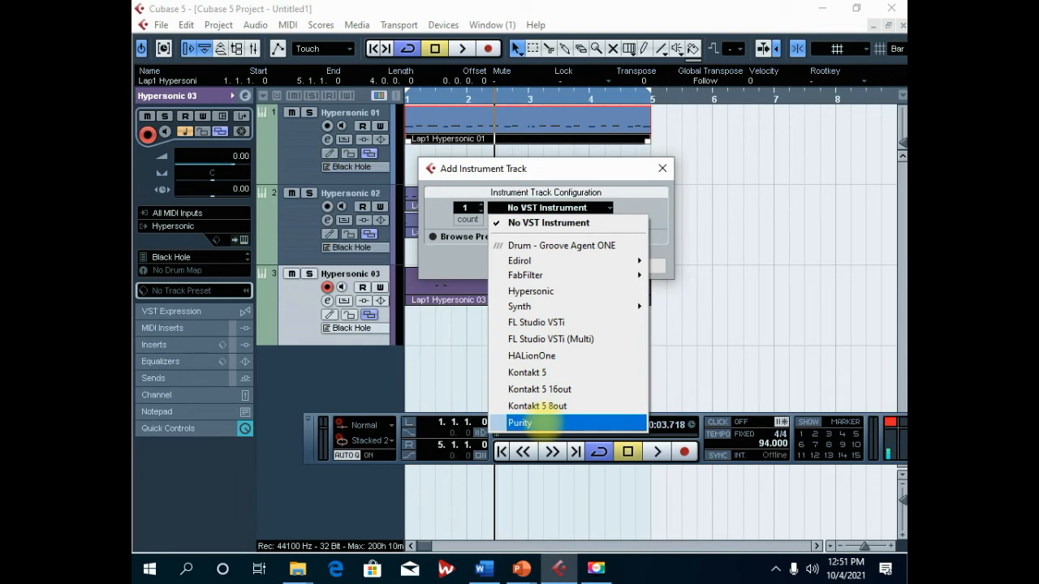
{"action": "left_click", "coordinate": [537, 424]}
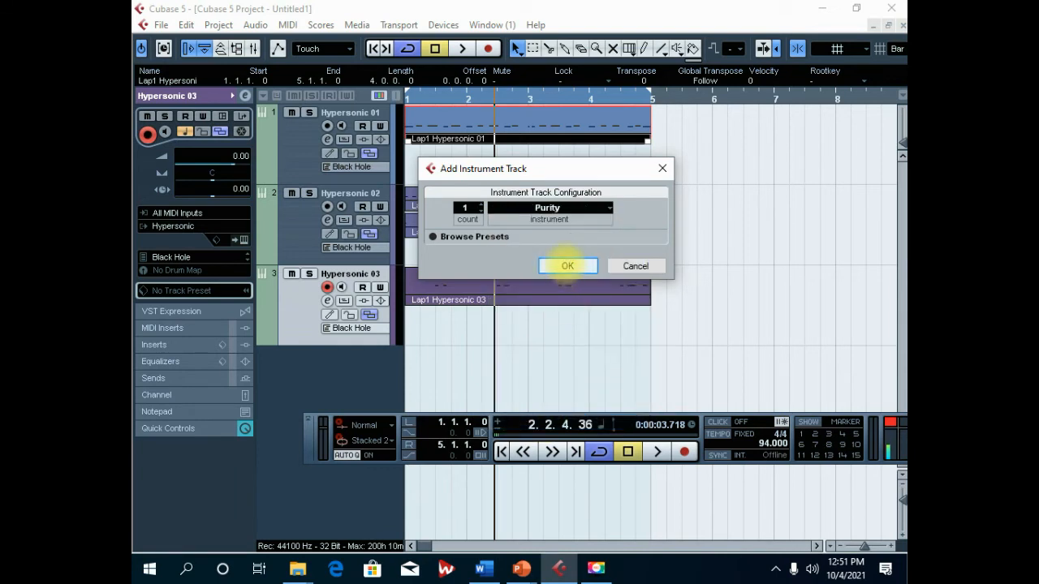
{"action": "left_click", "coordinate": [567, 266]}
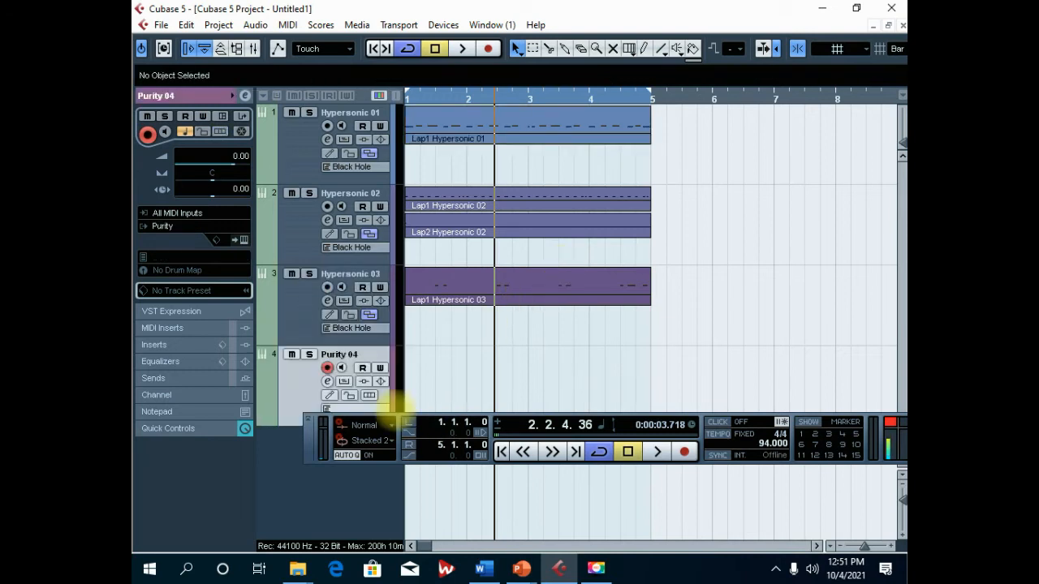
{"action": "left_click_drag", "start_coordinate": [396, 417], "coordinate": [407, 482]}
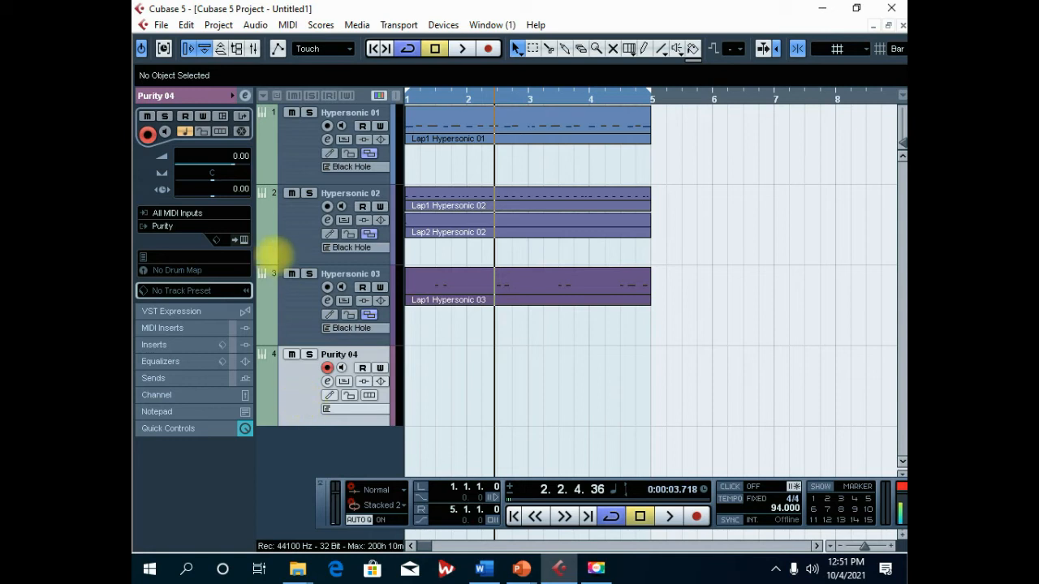
Step: Load the Mellow EP preset from the Piano category in Purity and close the instrument editor
{"action": "left_click", "coordinate": [241, 240]}
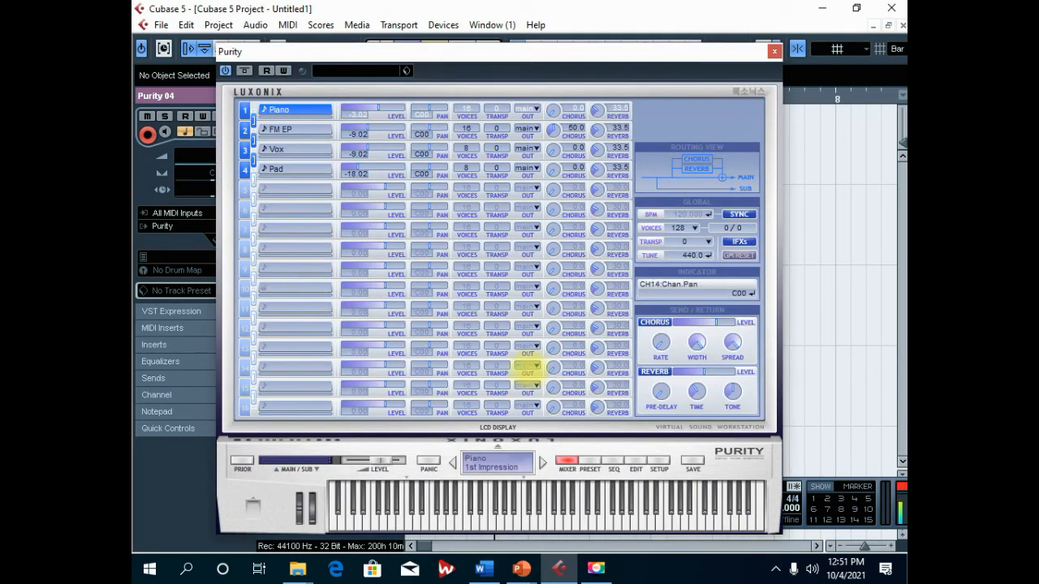
{"action": "left_click", "coordinate": [590, 460]}
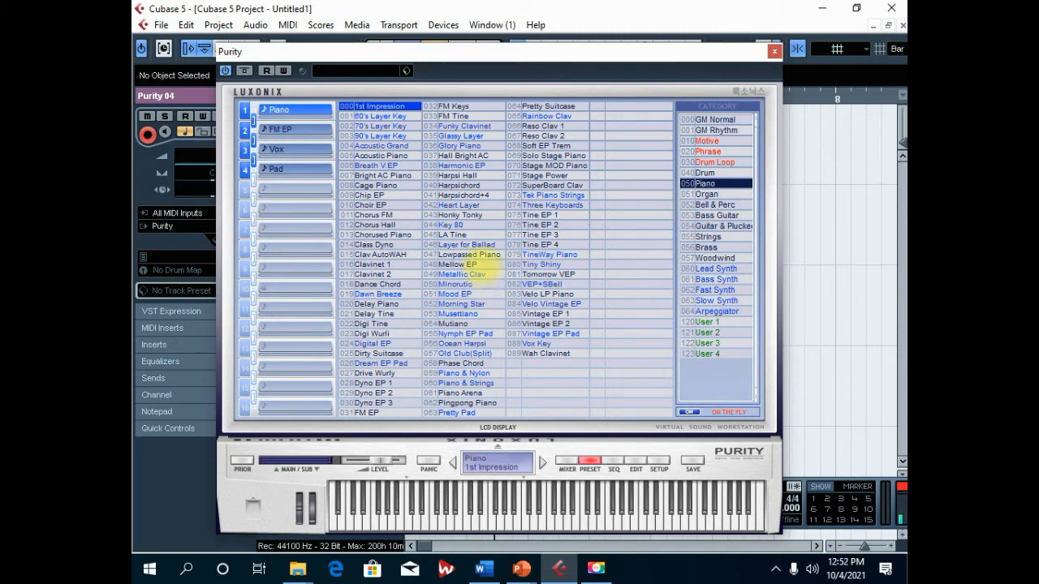
{"action": "left_click", "coordinate": [458, 264]}
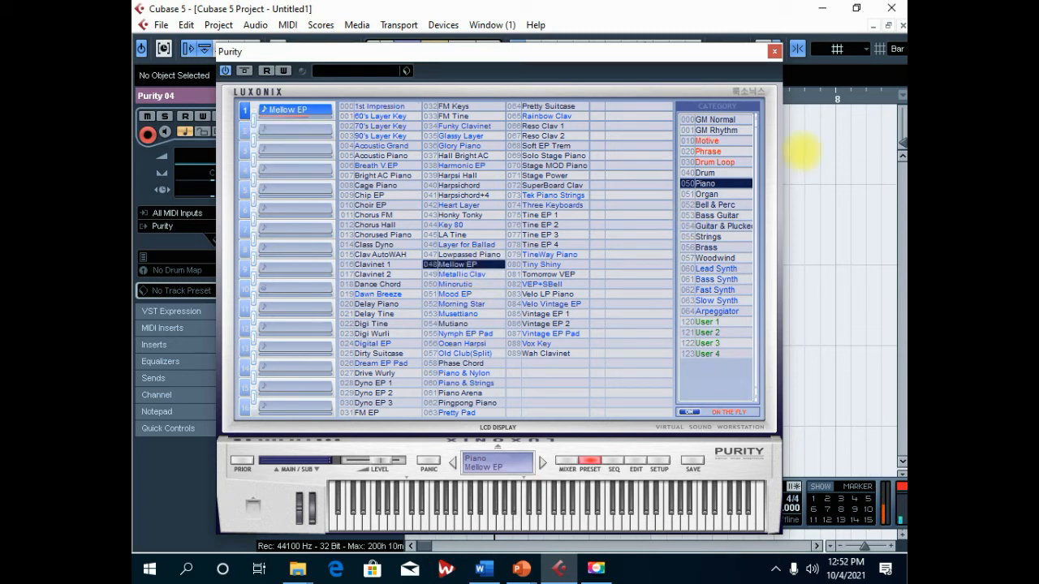
{"action": "left_click", "coordinate": [775, 52]}
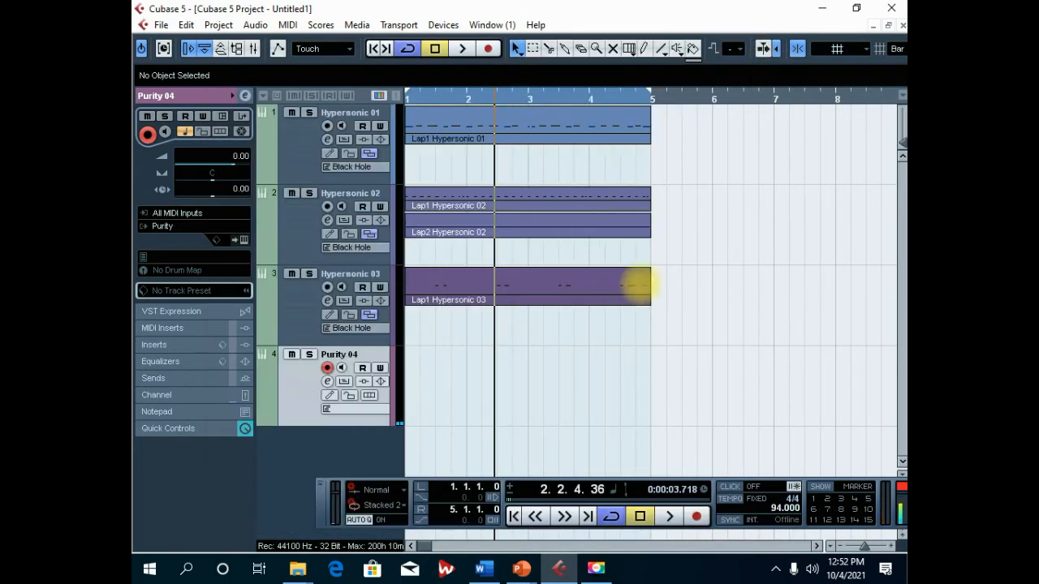
Step: Record a take on the Purity 04 track from the project start within the bar 1 to 5 cycle and play it back
{"action": "left_click", "coordinate": [375, 48]}
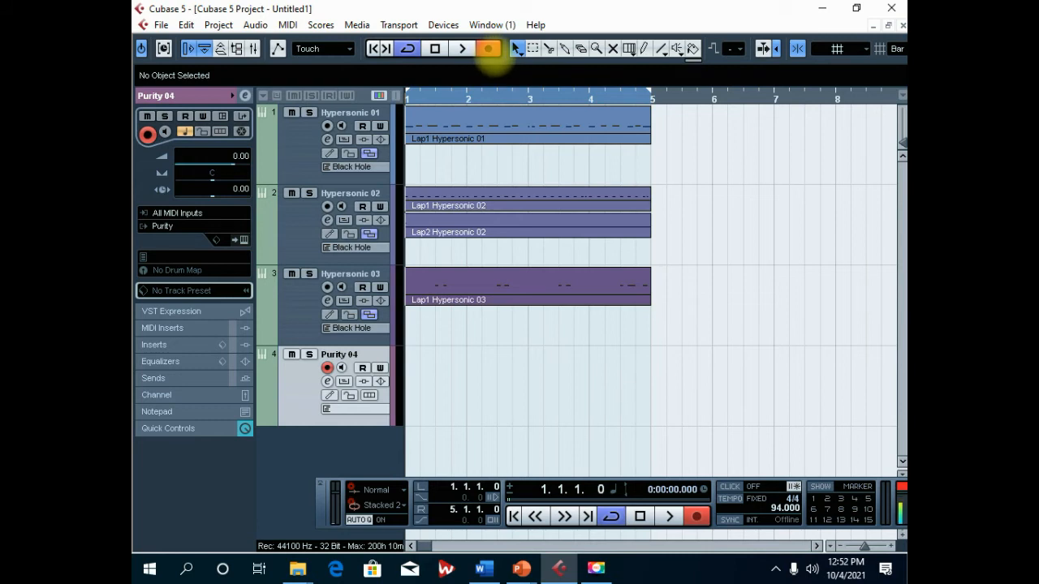
{"action": "left_click", "coordinate": [488, 48]}
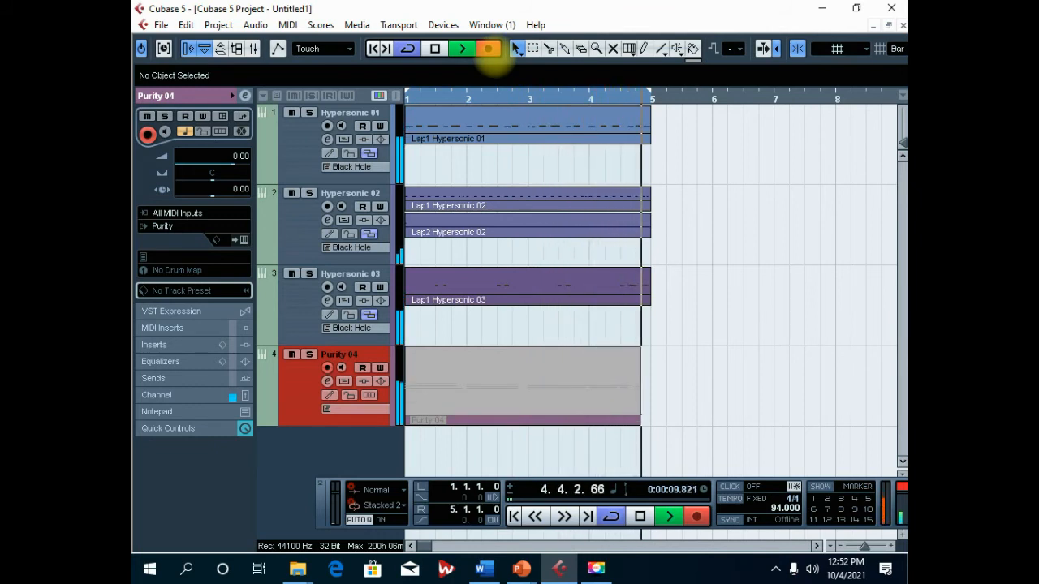
{"action": "left_click", "coordinate": [435, 50]}
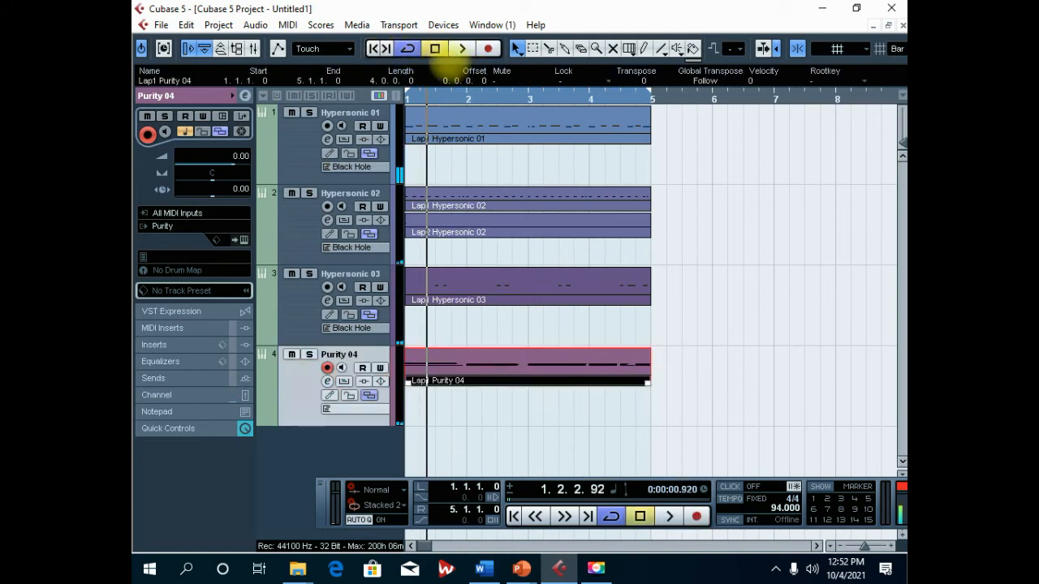
{"action": "left_click", "coordinate": [461, 49]}
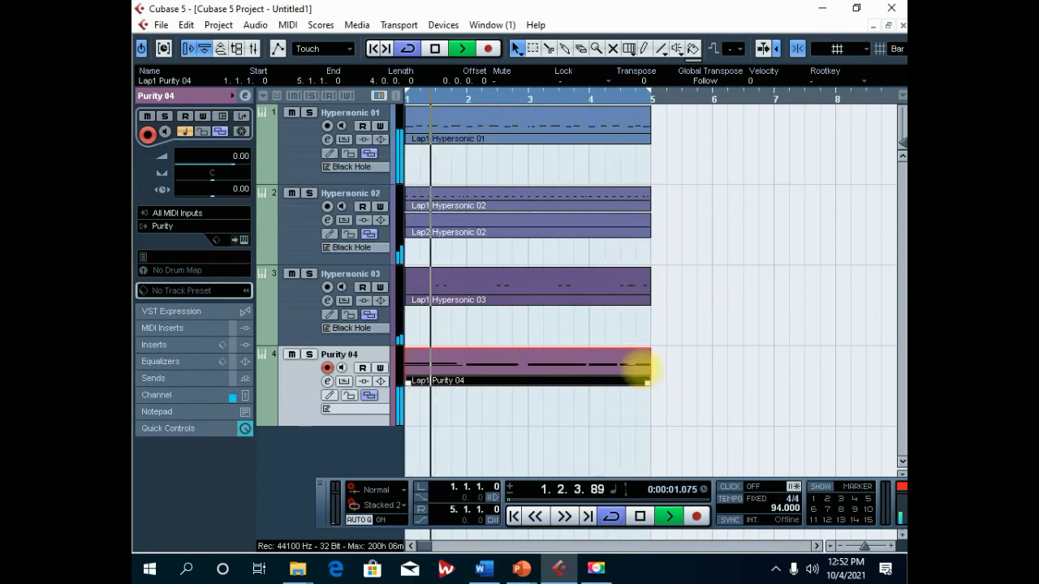
Step: Open the Lap1 Purity 04 part for note editing, erase the two lower notes of the last chord and stop playback
{"action": "double_click", "coordinate": [631, 365]}
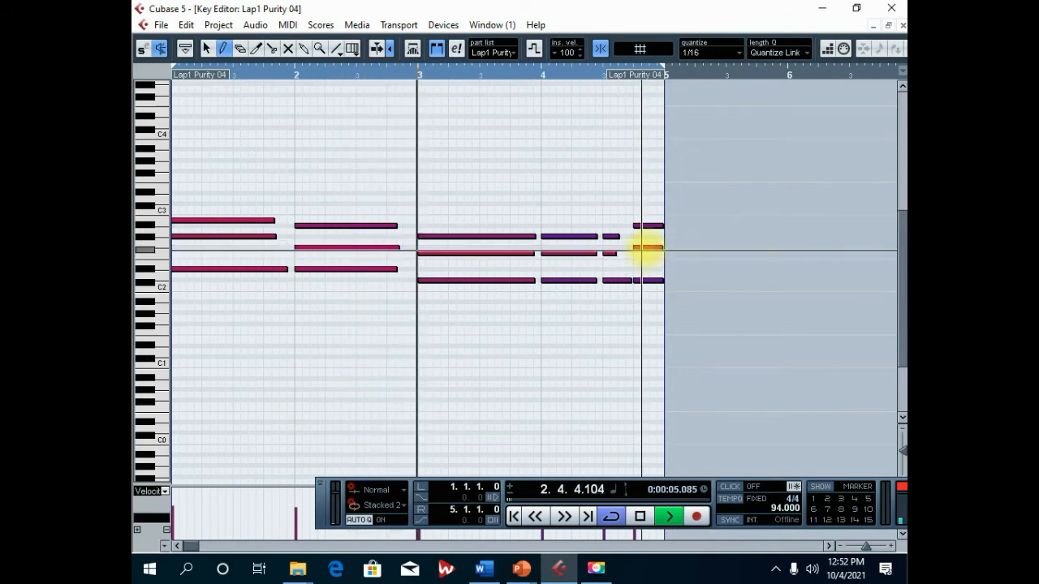
{"action": "left_click", "coordinate": [240, 48]}
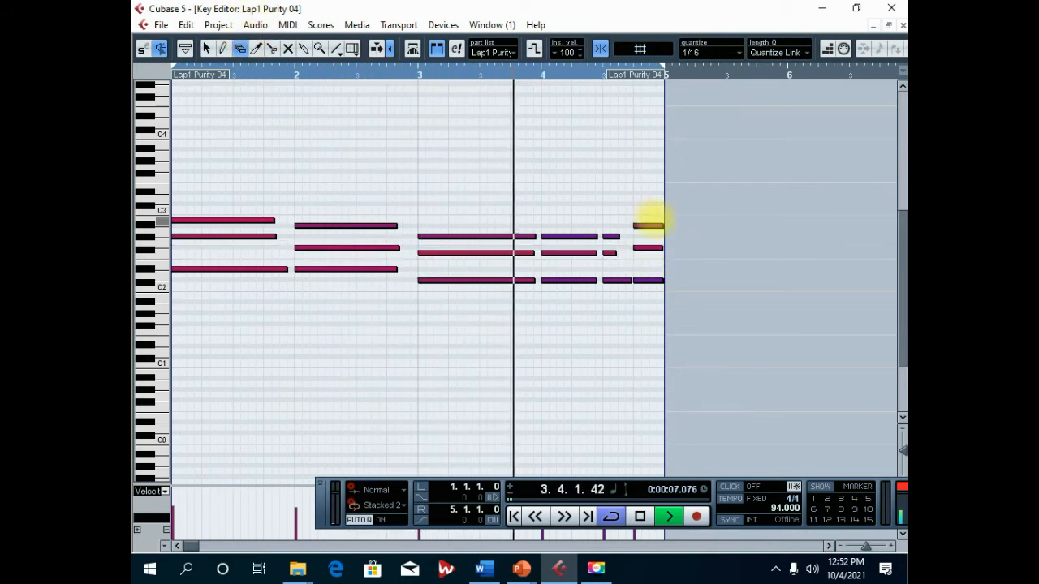
{"action": "left_click", "coordinate": [653, 248]}
{"action": "left_click", "coordinate": [652, 280]}
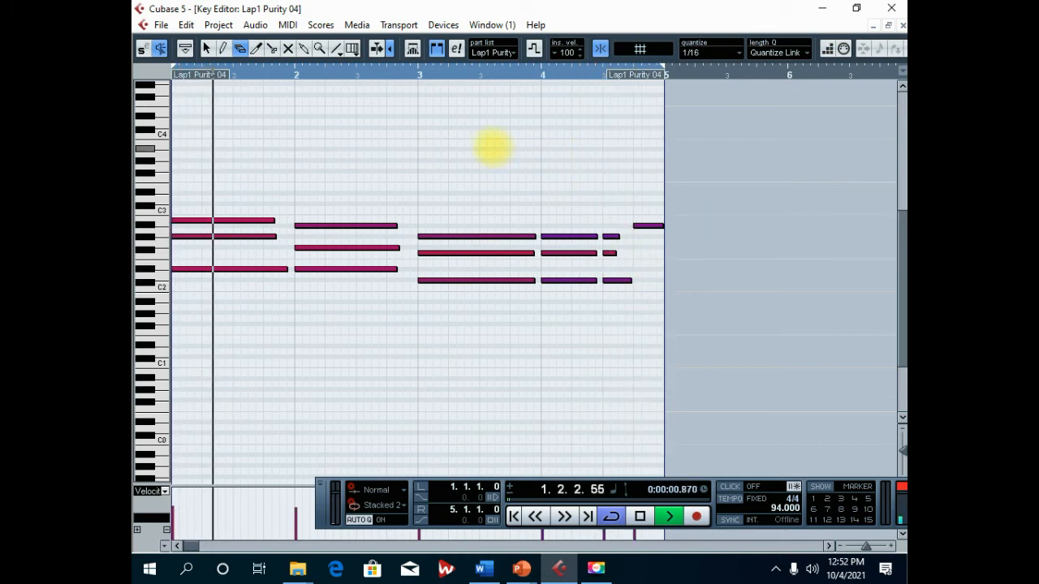
{"action": "key", "text": "space"}
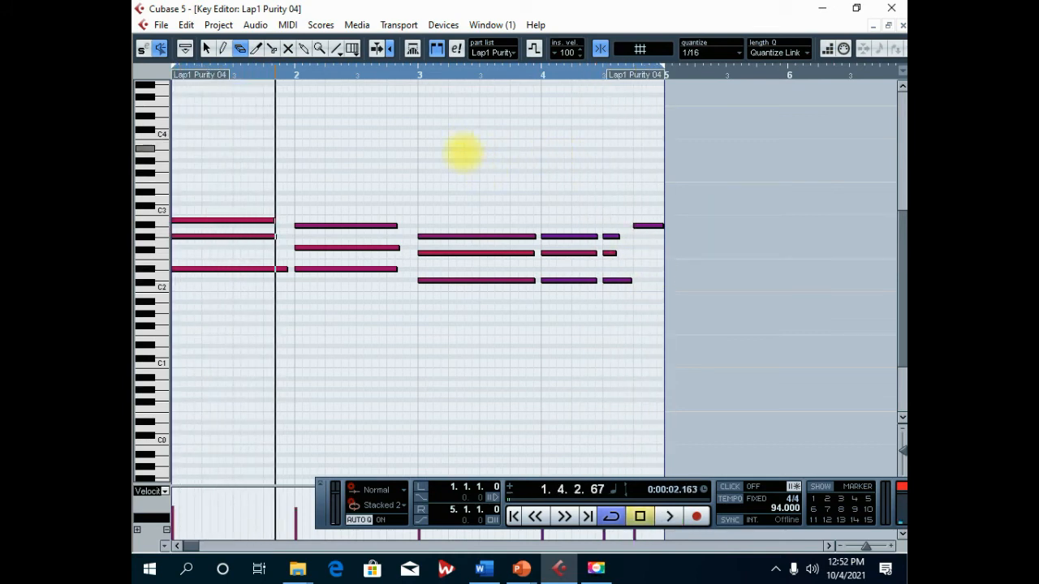
Step: Lengthen the notes of the bar 2 chord to bar 3 and those of the bar 3 chord to bar 4
{"action": "key", "text": "1"}
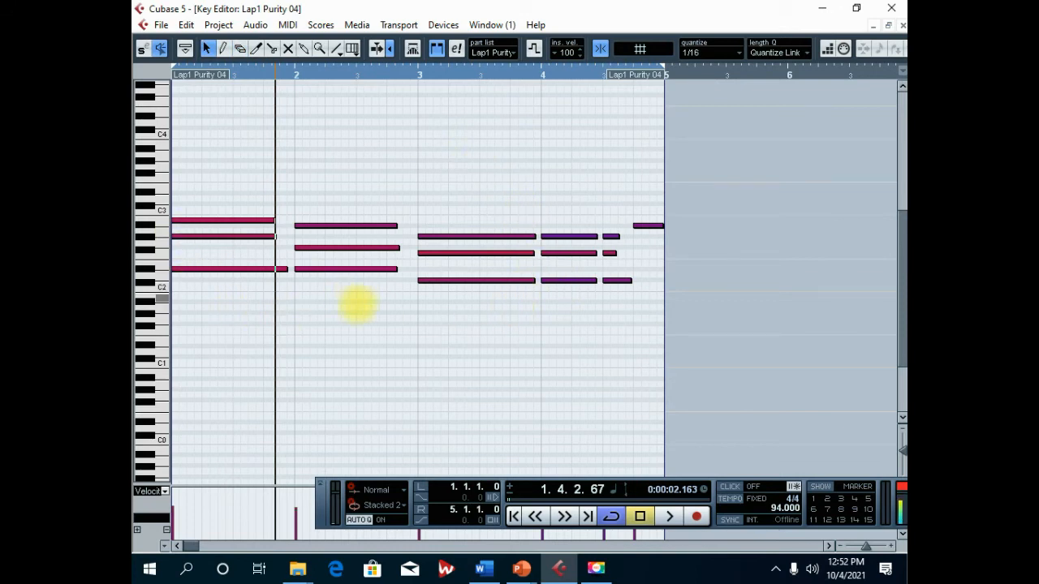
{"action": "left_click_drag", "start_coordinate": [354, 210], "coordinate": [357, 211]}
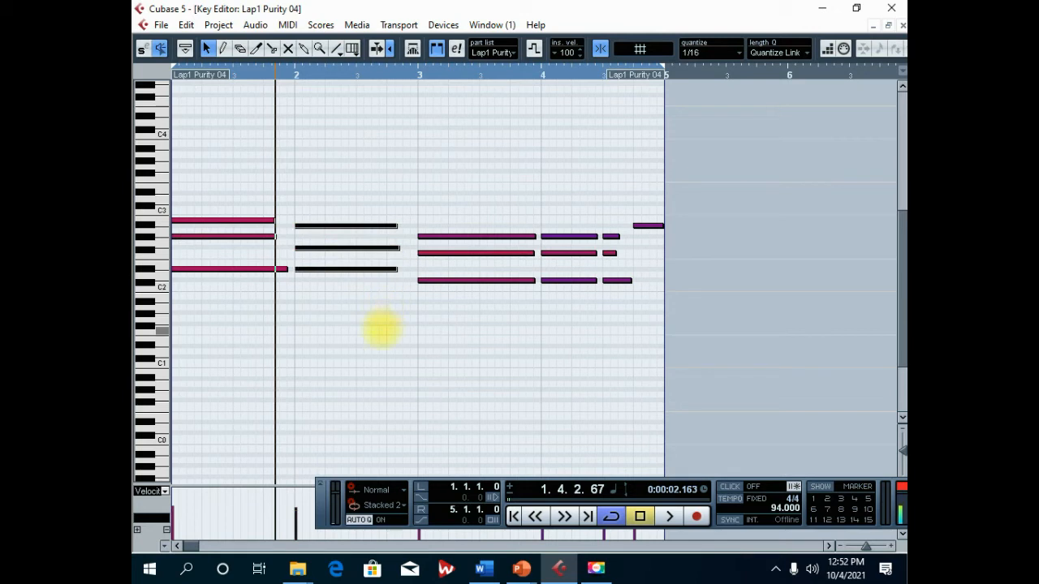
{"action": "left_click_drag", "start_coordinate": [353, 167], "coordinate": [355, 168]}
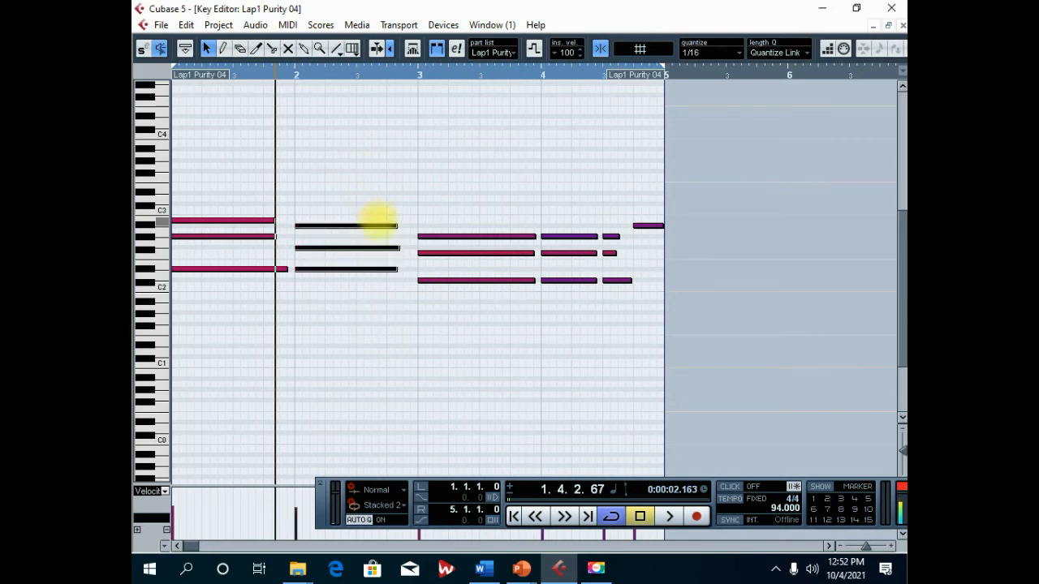
{"action": "left_click_drag", "start_coordinate": [396, 224], "coordinate": [418, 225]}
{"action": "left_click_drag", "start_coordinate": [520, 326], "coordinate": [540, 236]}
Step: Lengthen the two three-note chords in bar 4 to close their gaps, ending the second where the final single note begins
{"action": "left_click_drag", "start_coordinate": [592, 323], "coordinate": [585, 273]}
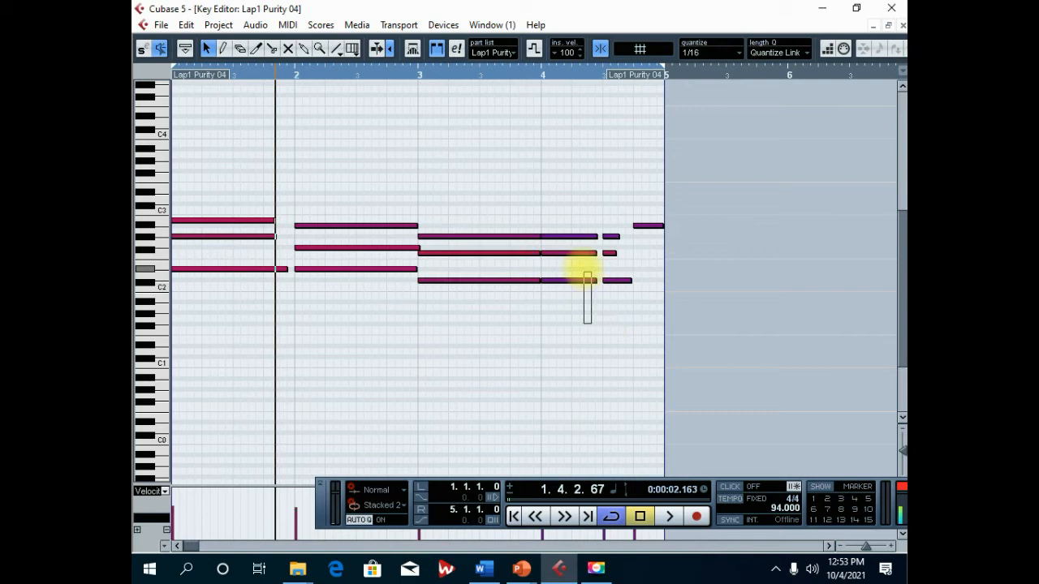
{"action": "left_click_drag", "start_coordinate": [595, 238], "coordinate": [599, 272]}
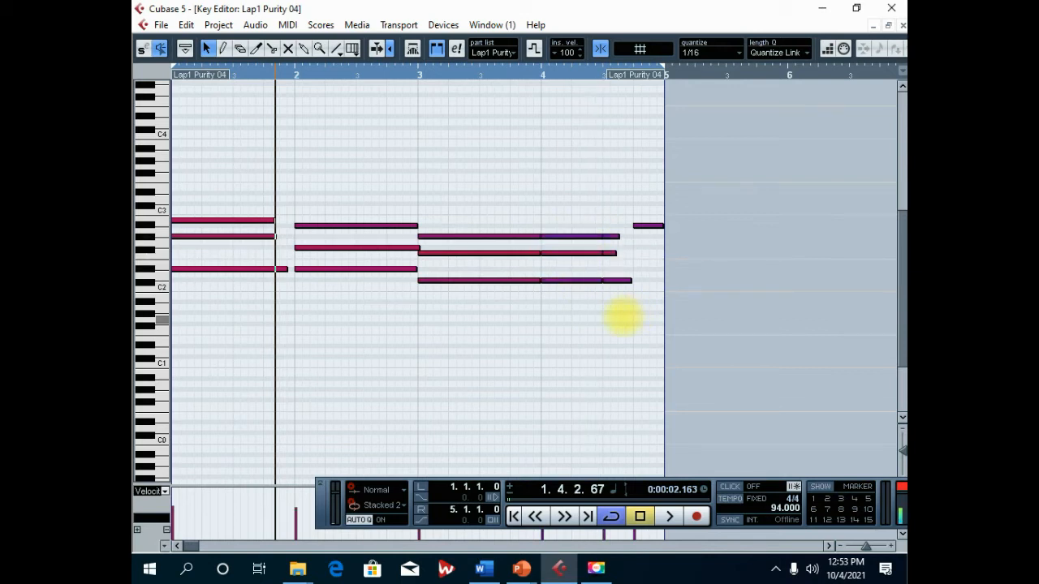
{"action": "left_click_drag", "start_coordinate": [617, 238], "coordinate": [632, 237]}
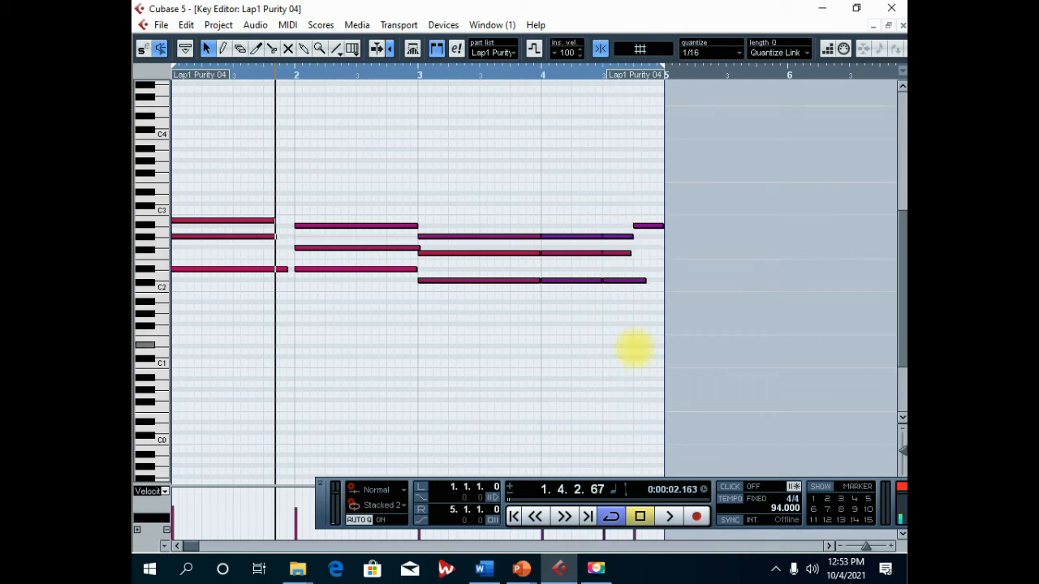
{"action": "left_click_drag", "start_coordinate": [641, 282], "coordinate": [633, 280]}
Step: Extend the first chord's notes to bar 2 and play the edited part from the project start
{"action": "left_click_drag", "start_coordinate": [273, 220], "coordinate": [293, 269]}
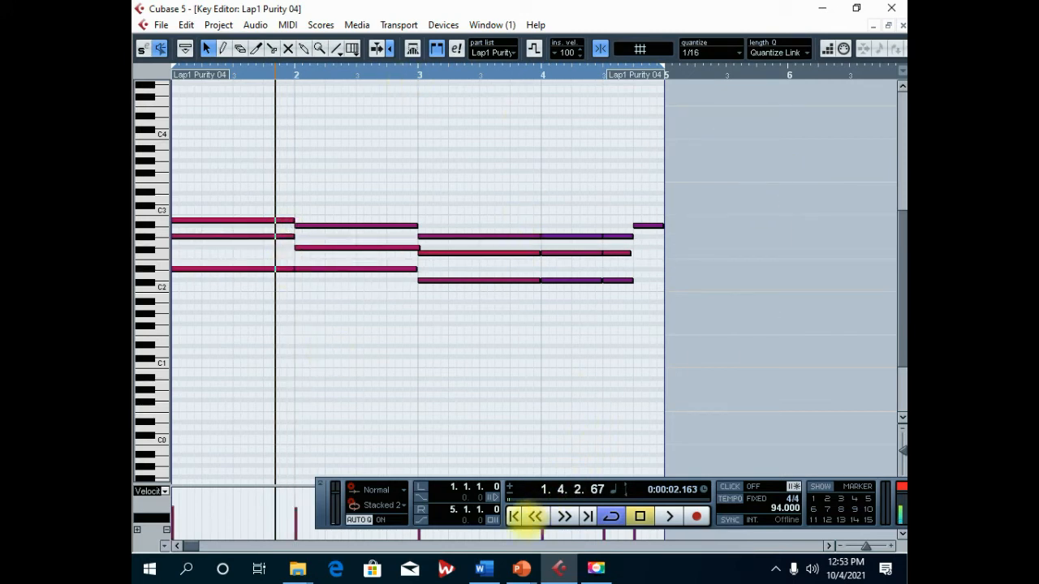
{"action": "left_click", "coordinate": [514, 517]}
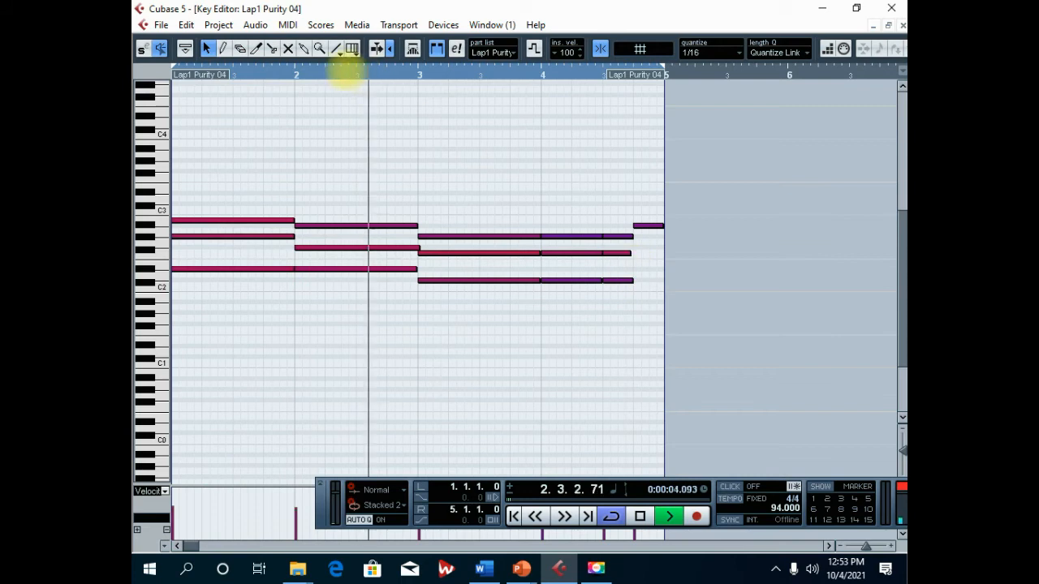
Step: Add a second note beneath the final single note in bar 4 and raise it to the pitch of bar 2's middle chord note
{"action": "left_click", "coordinate": [222, 49]}
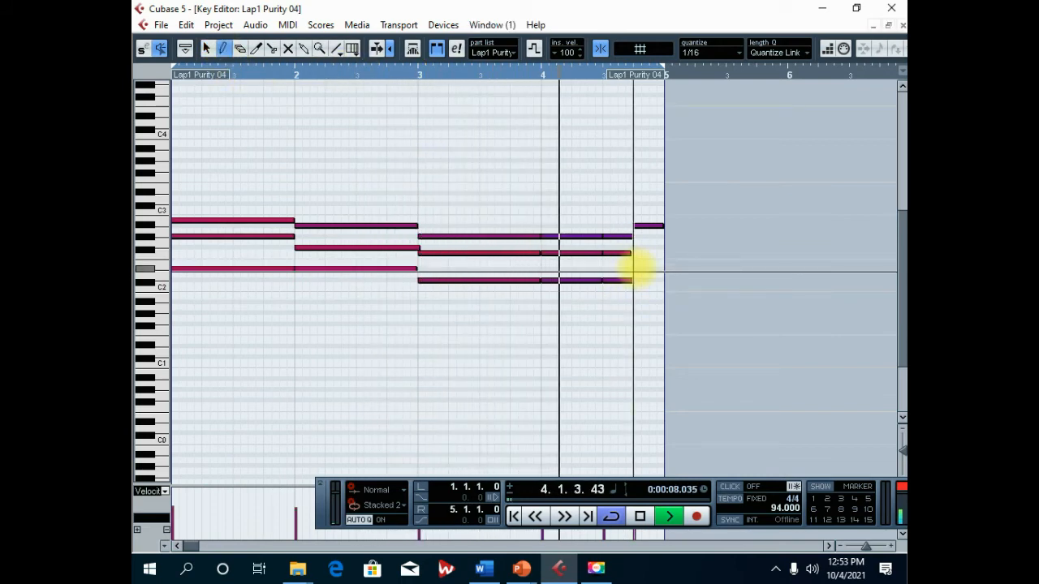
{"action": "key", "text": "space"}
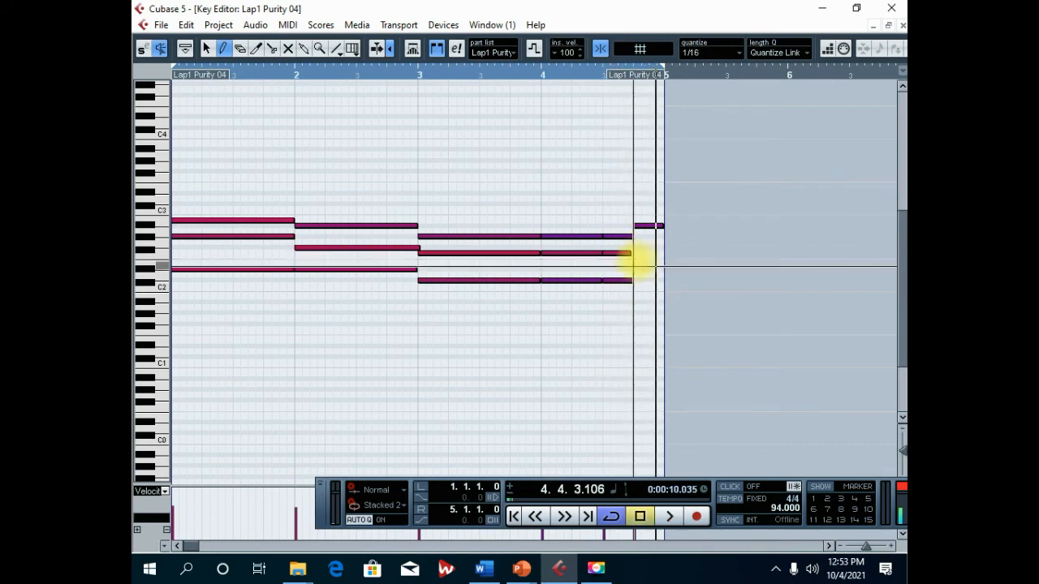
{"action": "left_click_drag", "start_coordinate": [640, 265], "coordinate": [661, 264]}
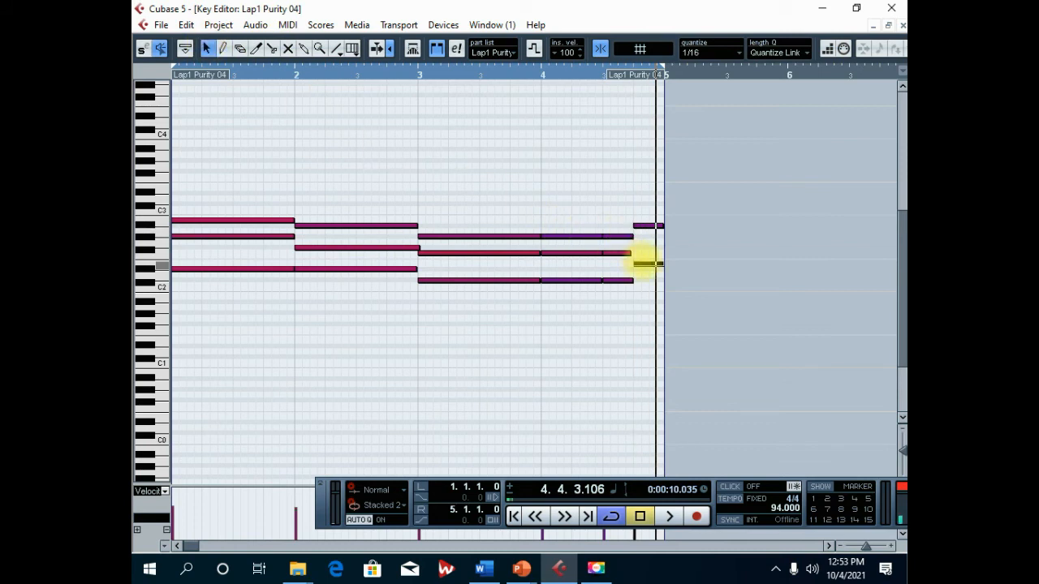
{"action": "left_click_drag", "start_coordinate": [643, 259], "coordinate": [644, 243]}
Step: Play the edited Purity 04 part, move the transport panel off the velocity lane and close the note editor
{"action": "left_click", "coordinate": [536, 81]}
{"action": "key", "text": "space"}
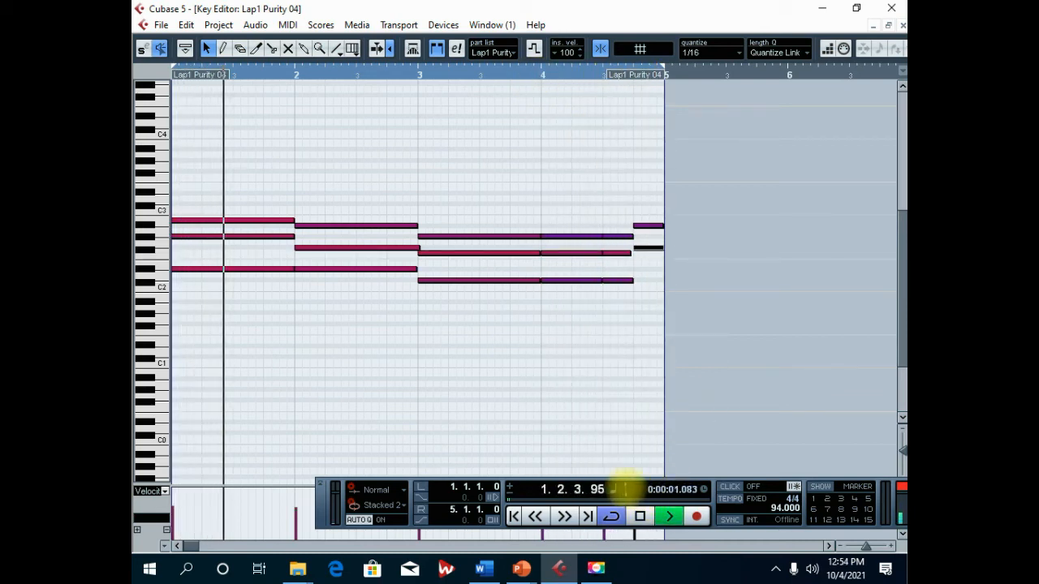
{"action": "left_click_drag", "start_coordinate": [622, 478], "coordinate": [779, 332]}
{"action": "key", "text": "space"}
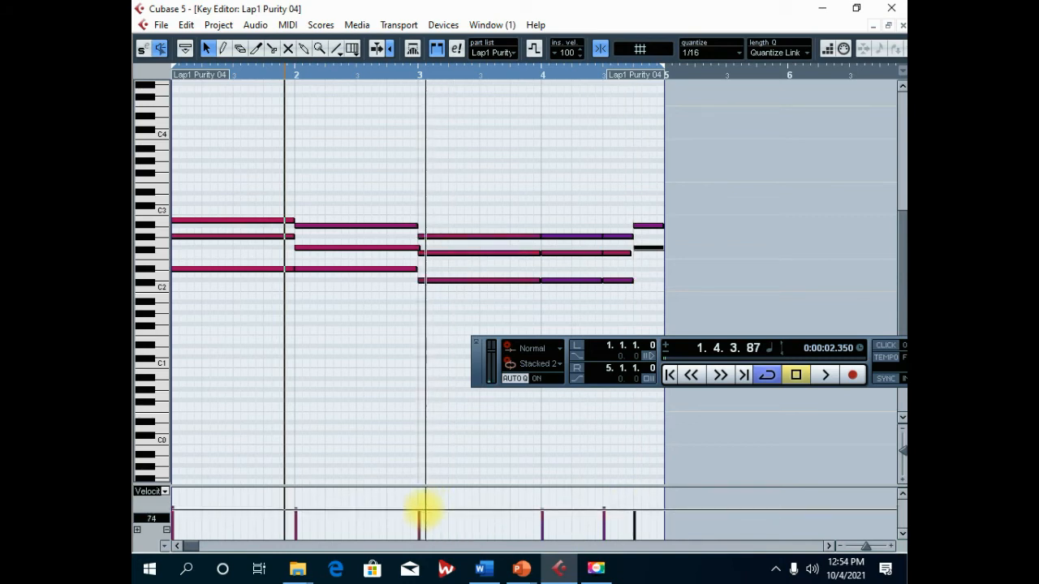
{"action": "key", "text": "space"}
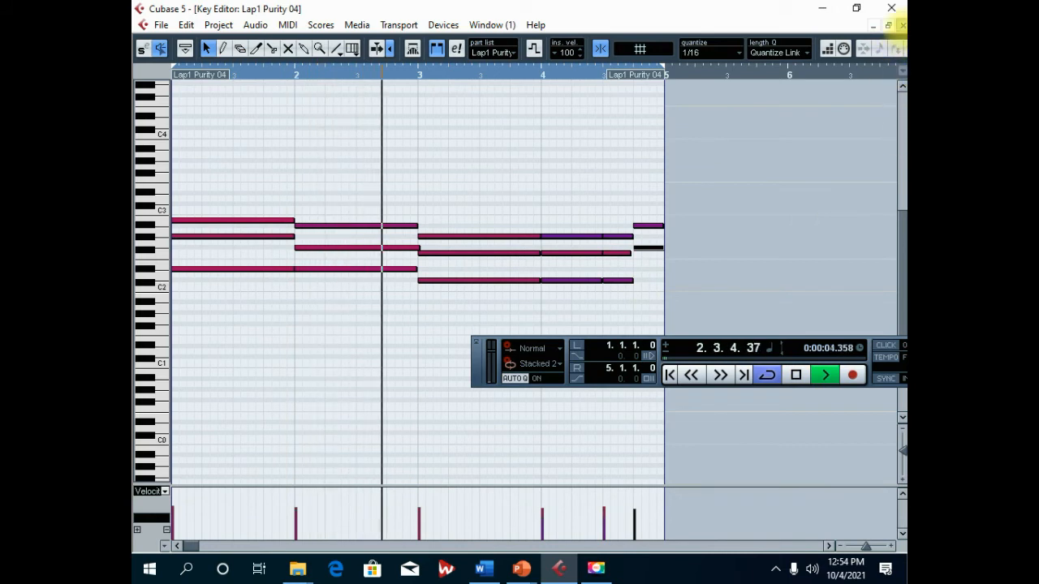
{"action": "left_click", "coordinate": [903, 25]}
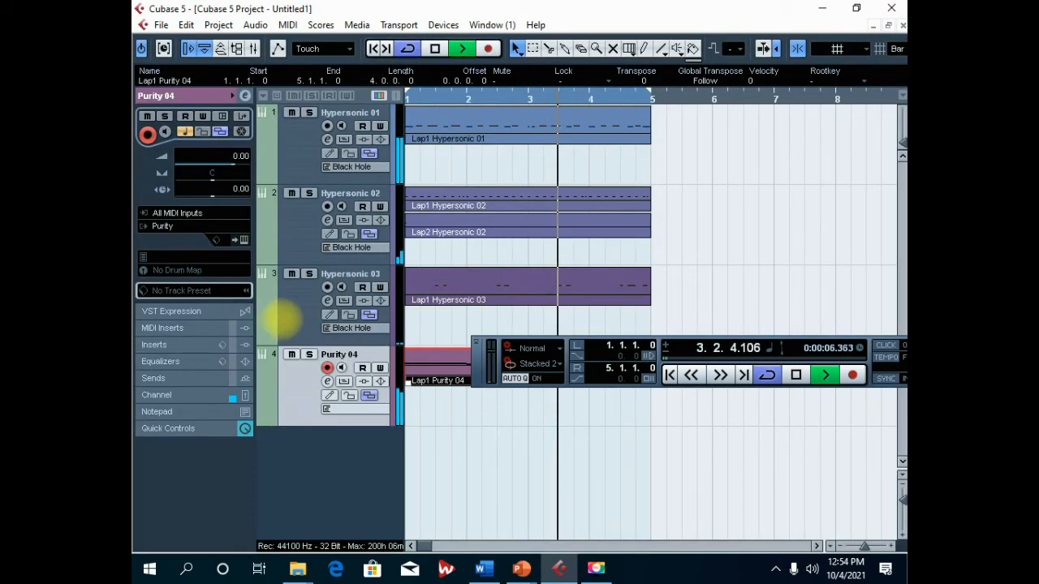
Step: Raise the Hypersonic 03 track's channel volume to 0.00 during playback, stopping once it is set
{"action": "key", "text": "space"}
{"action": "left_click", "coordinate": [299, 313]}
{"action": "left_click", "coordinate": [154, 395]}
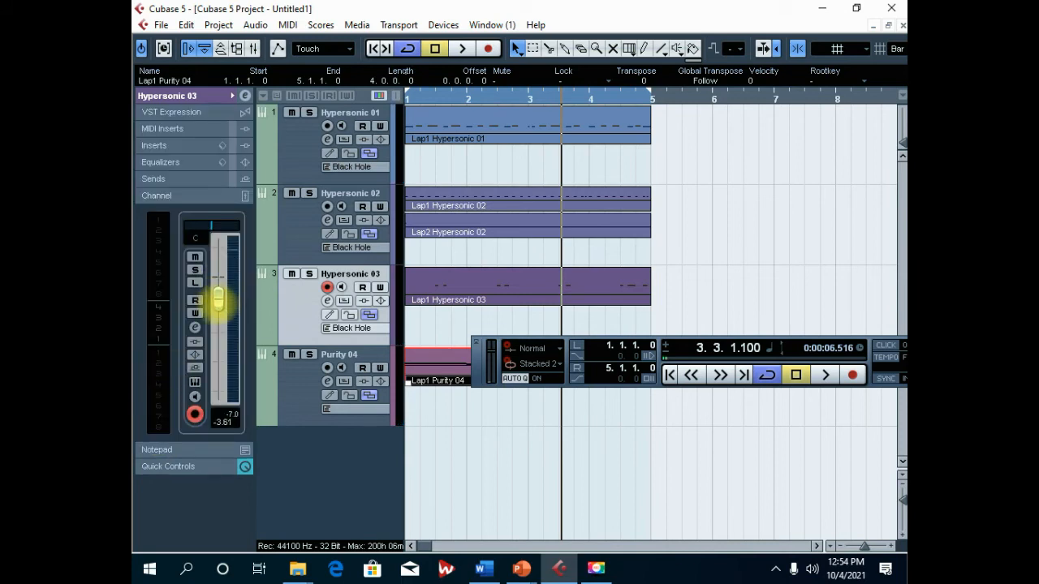
{"action": "key", "text": "space"}
{"action": "left_click_drag", "start_coordinate": [218, 300], "coordinate": [218, 277]}
{"action": "key", "text": "space"}
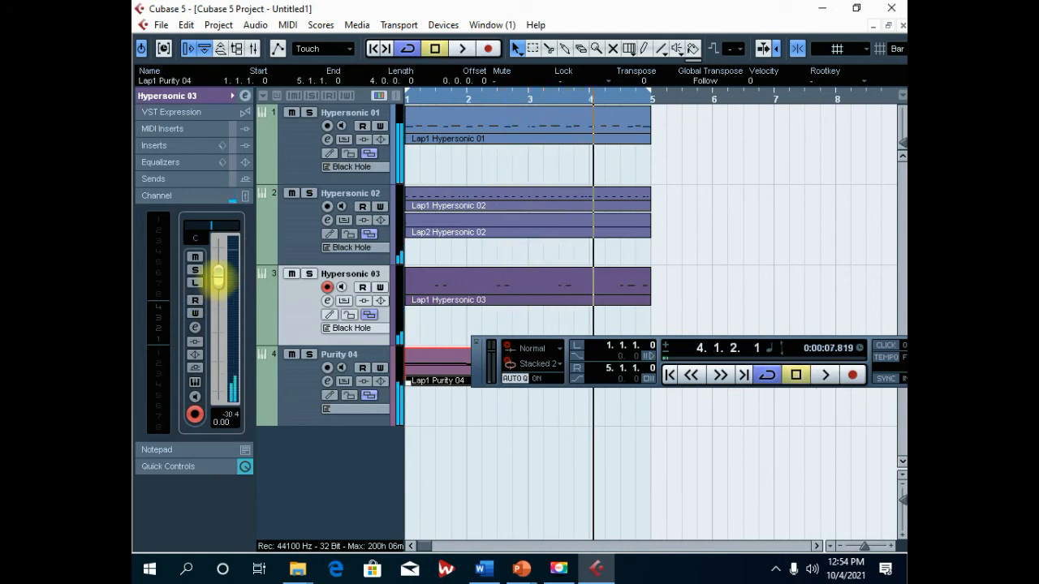
Step: Lower the Purity 04 track's channel volume to -4.45 during playback, stopping once it is set
{"action": "left_click", "coordinate": [297, 396]}
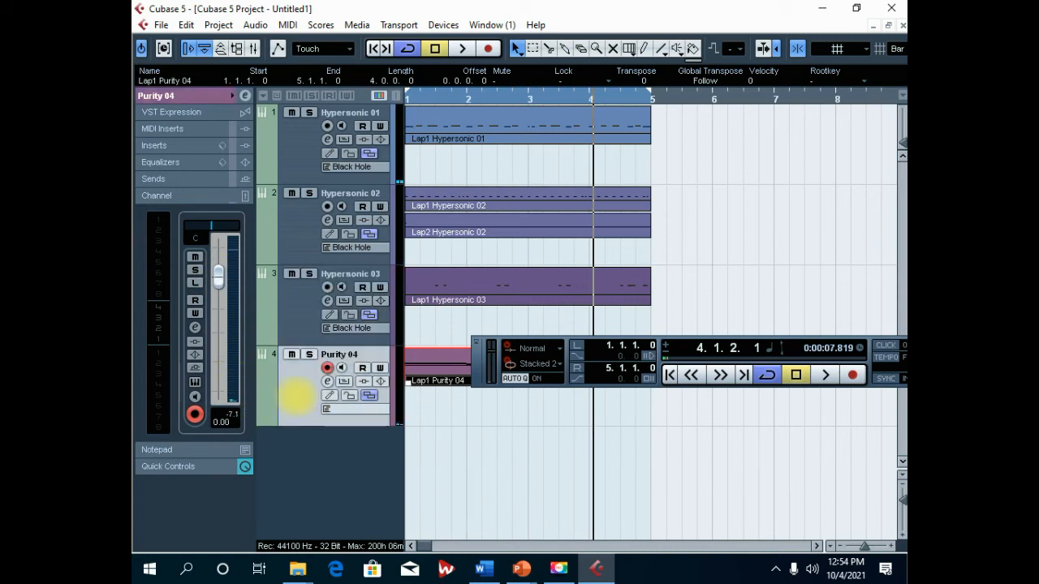
{"action": "key", "text": "space"}
{"action": "left_click_drag", "start_coordinate": [218, 278], "coordinate": [218, 303]}
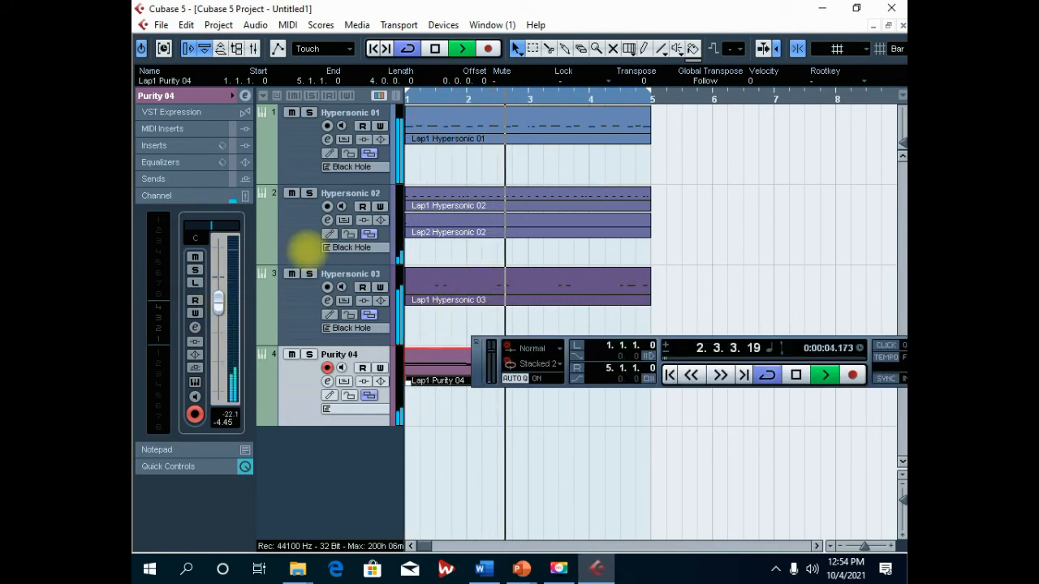
{"action": "key", "text": "space"}
Step: Move the transport panel up out of the way and add one instrument track using Purity below the Purity 04 track
{"action": "left_click_drag", "start_coordinate": [654, 345], "coordinate": [730, 173]}
{"action": "right_click", "coordinate": [309, 454]}
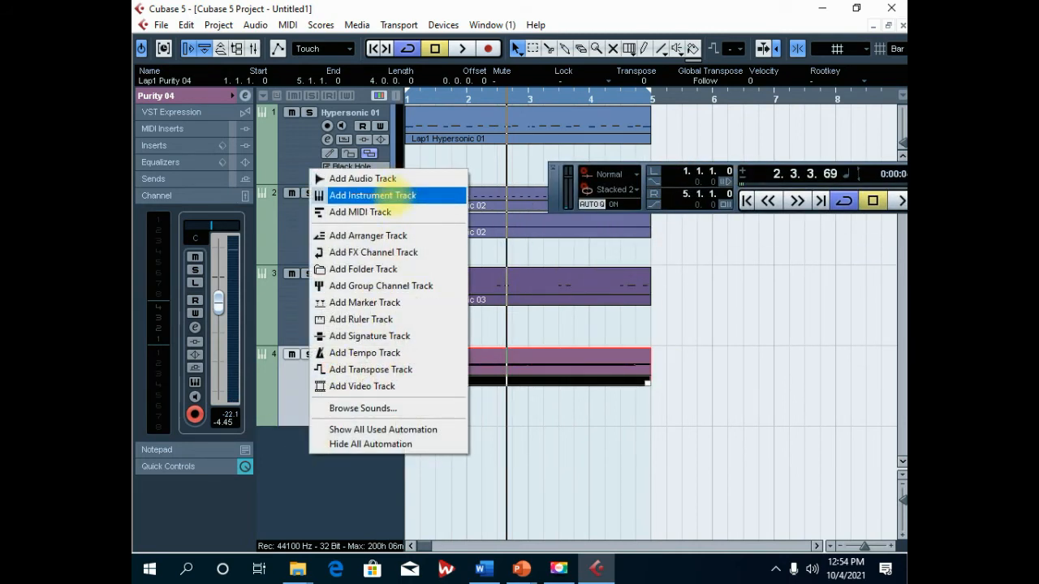
{"action": "left_click", "coordinate": [398, 196]}
{"action": "left_click", "coordinate": [548, 207]}
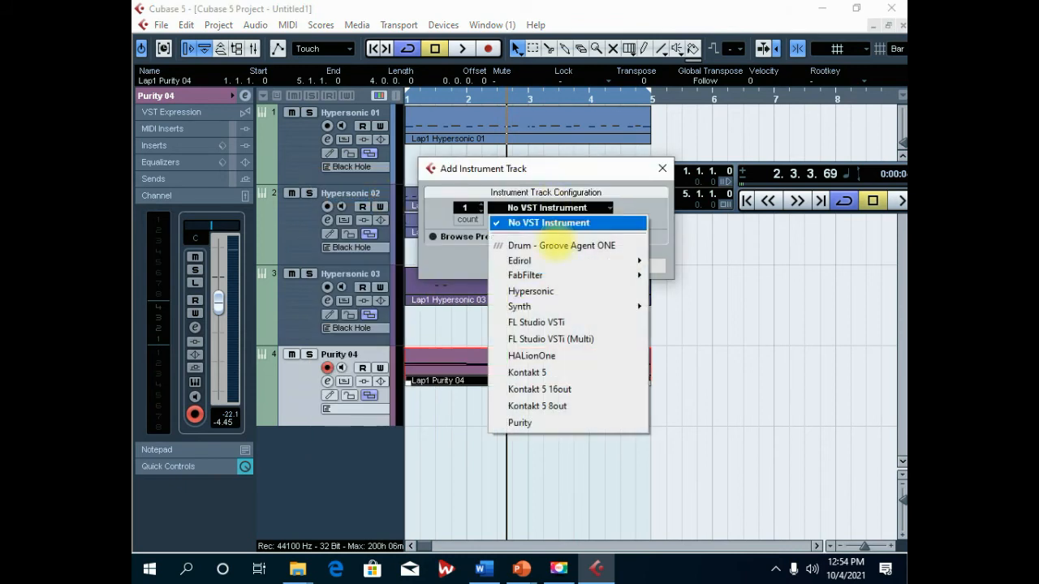
{"action": "left_click", "coordinate": [526, 422]}
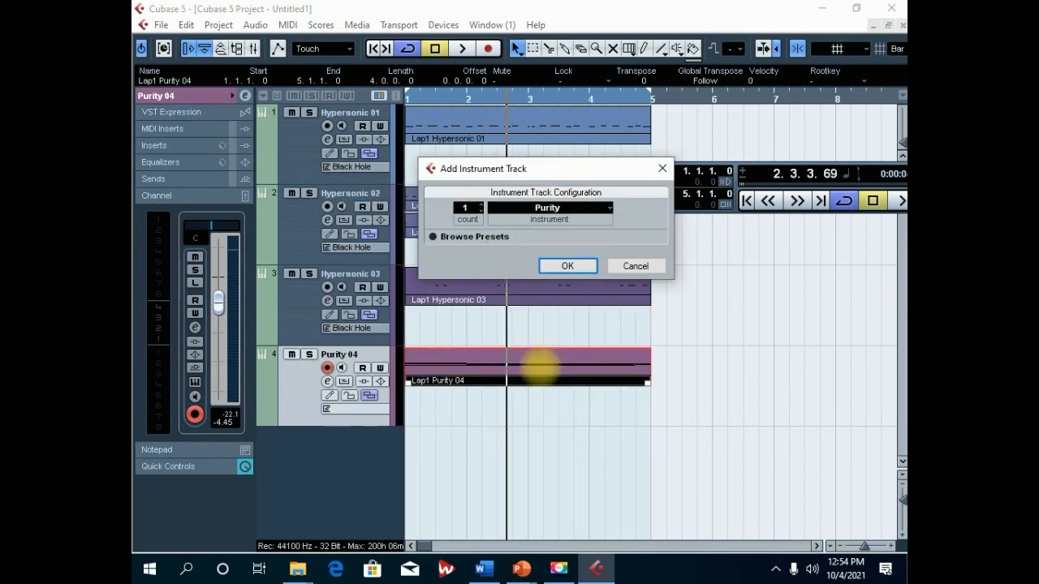
{"action": "left_click", "coordinate": [547, 208]}
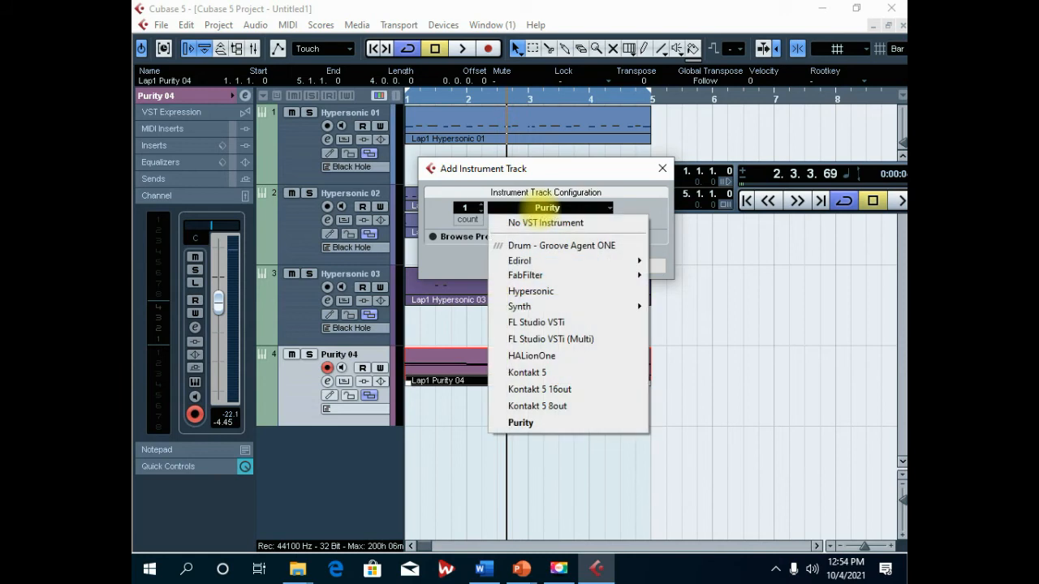
{"action": "left_click", "coordinate": [451, 254]}
{"action": "left_click", "coordinate": [563, 266]}
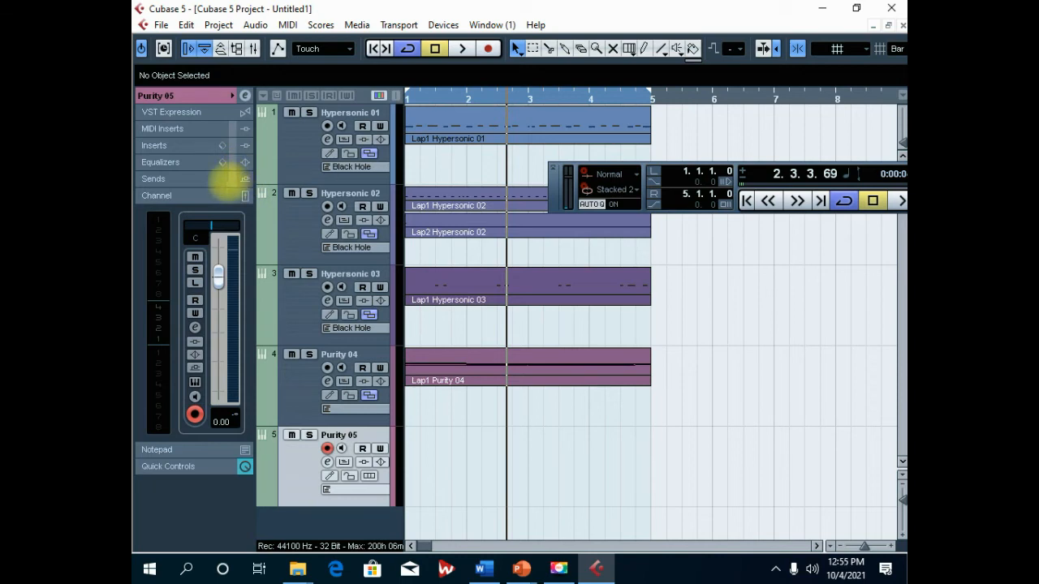
Step: Open the Purity 05 track's instrument and show its Strings preset category
{"action": "left_click", "coordinate": [156, 95]}
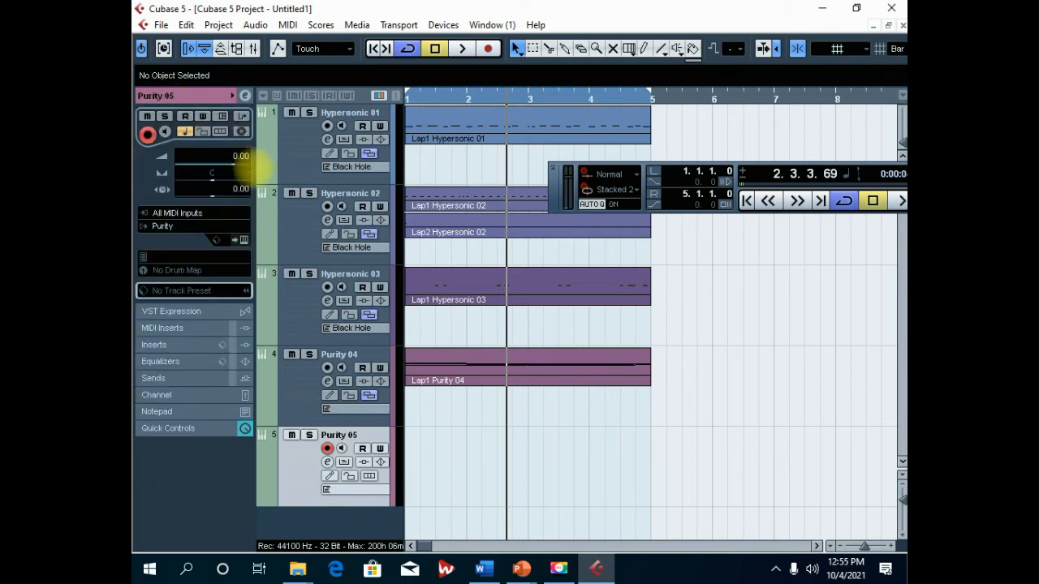
{"action": "left_click", "coordinate": [241, 239]}
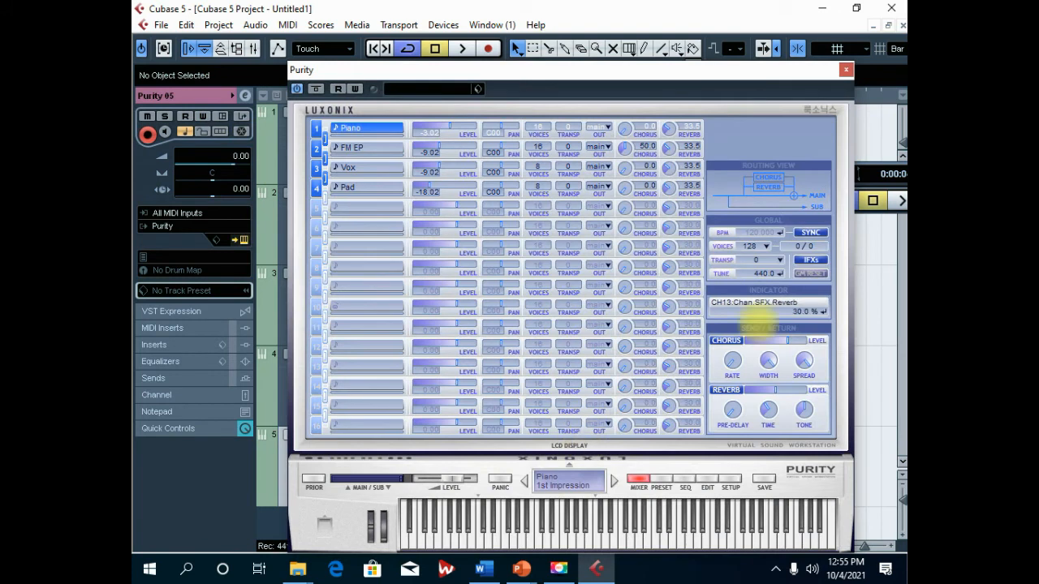
{"action": "left_click", "coordinate": [660, 481]}
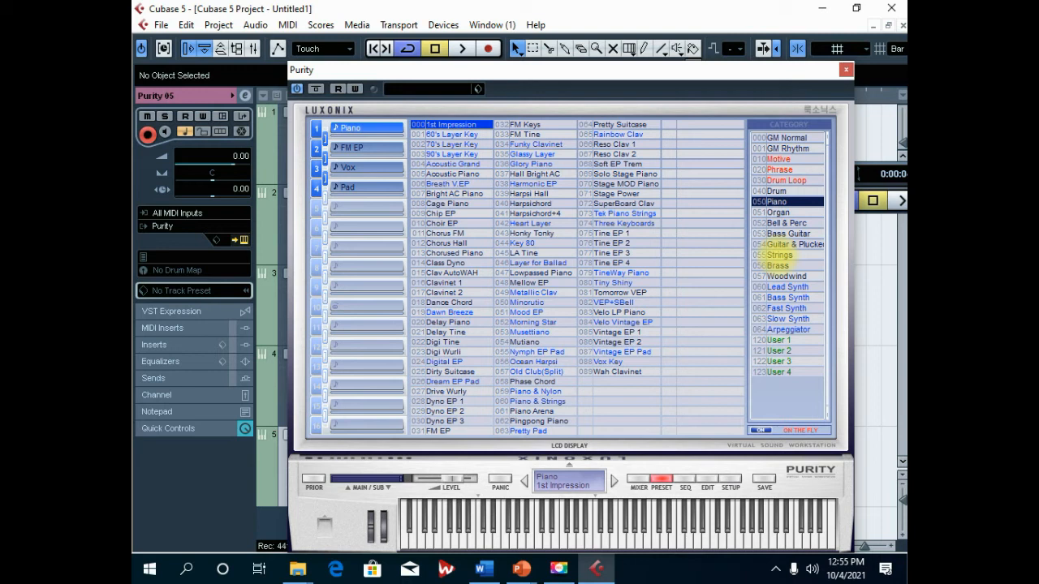
{"action": "left_click", "coordinate": [784, 255]}
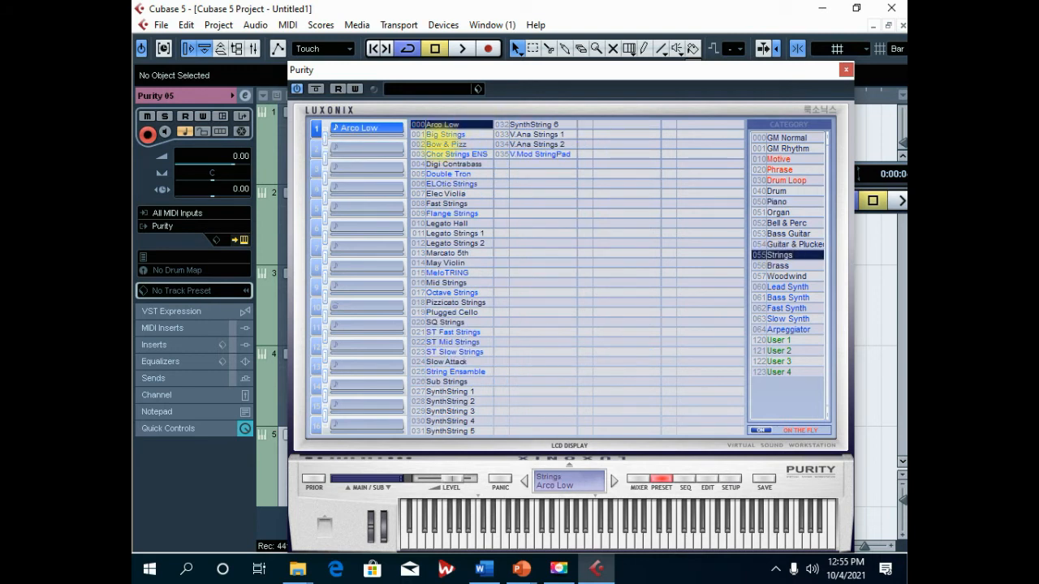
Step: Try the ELOtic Strings, Double Tron and Digi Contrabass presets, load Chor Strings ENS and close the instrument window
{"action": "left_click", "coordinate": [442, 184]}
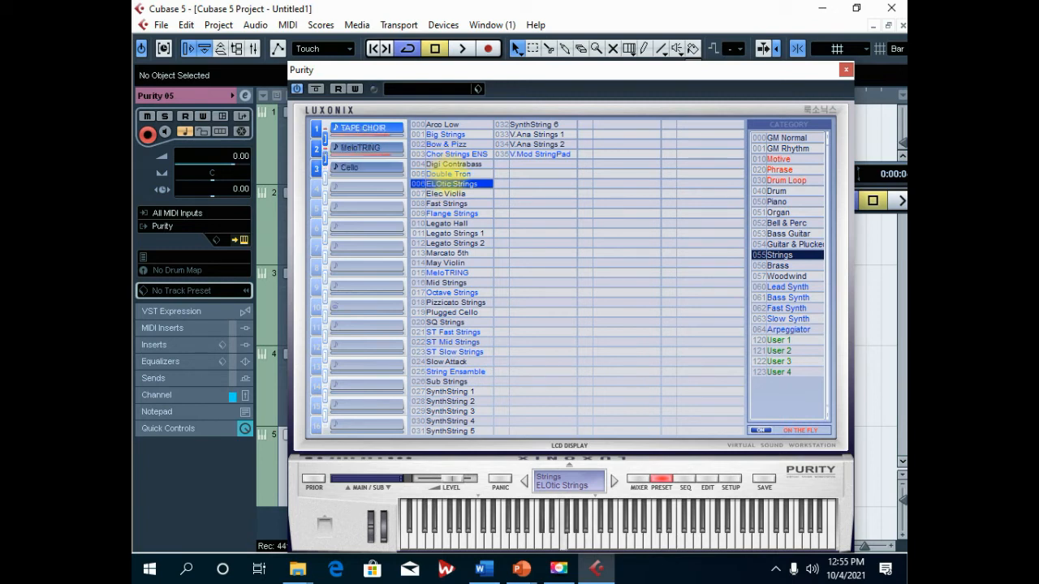
{"action": "left_click", "coordinate": [448, 174]}
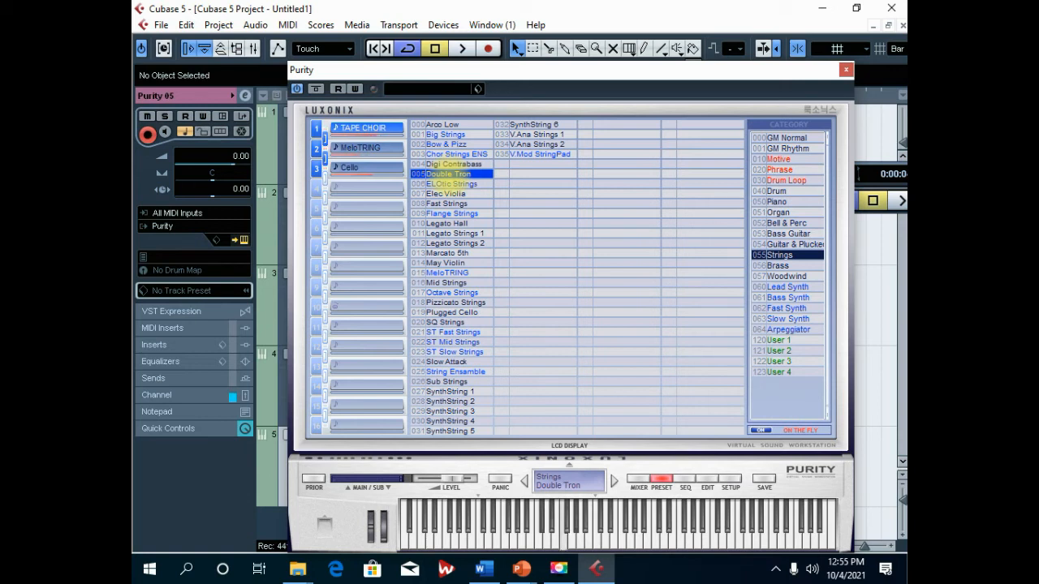
{"action": "left_click", "coordinate": [443, 164]}
{"action": "left_click", "coordinate": [442, 155]}
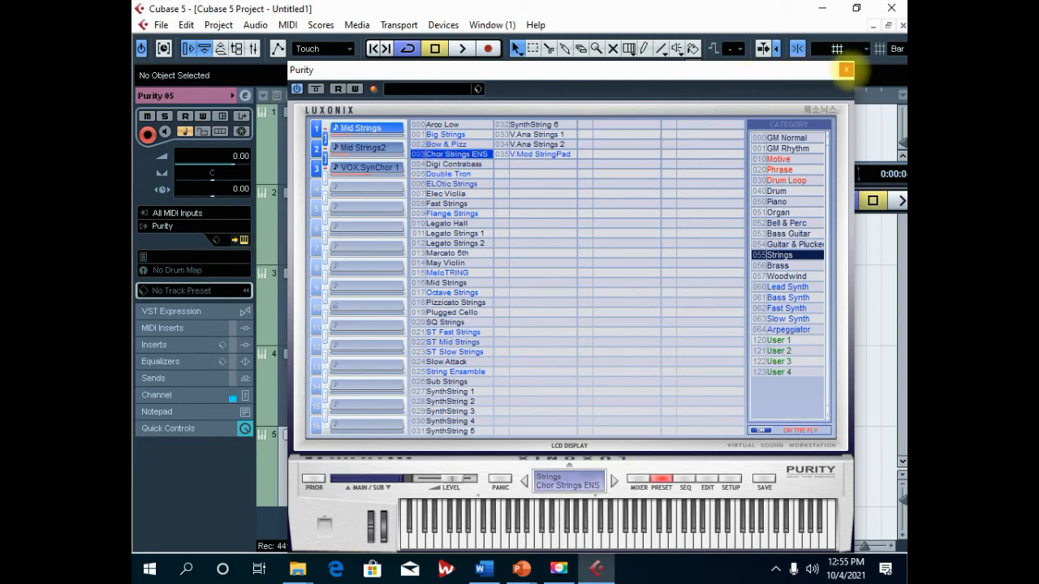
{"action": "left_click", "coordinate": [846, 69]}
Step: Record a four-bar chord part on the Purity 05 track from the project start and lower its channel volume to -7.85
{"action": "left_click", "coordinate": [375, 48]}
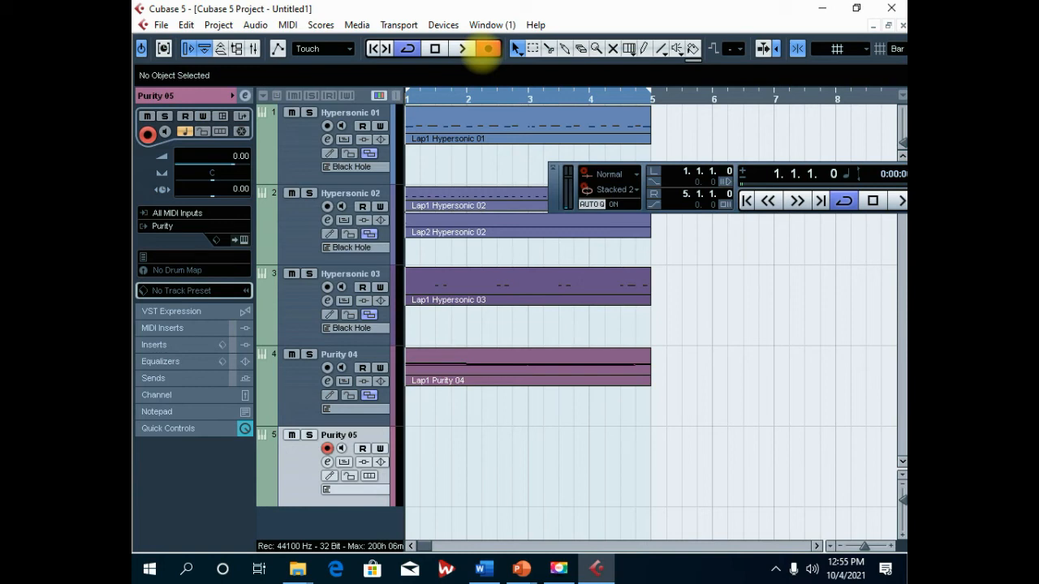
{"action": "left_click", "coordinate": [488, 48]}
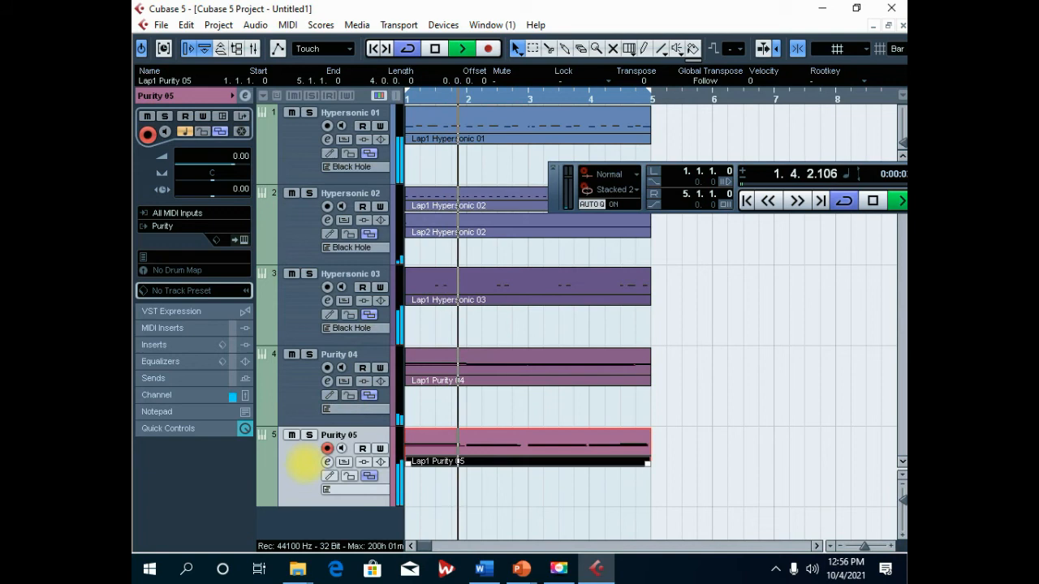
{"action": "left_click", "coordinate": [158, 395]}
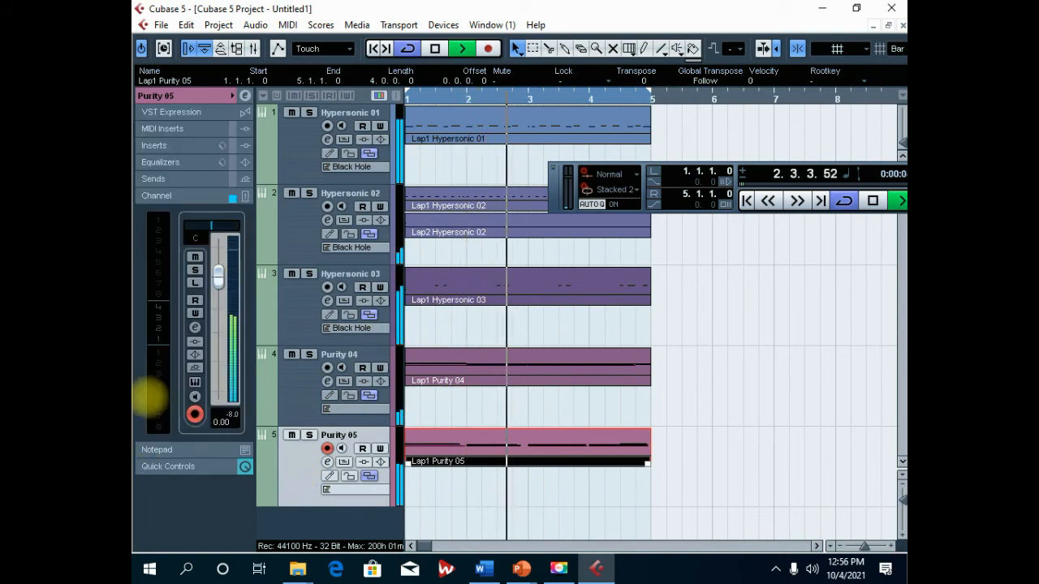
{"action": "left_click_drag", "start_coordinate": [218, 276], "coordinate": [218, 319]}
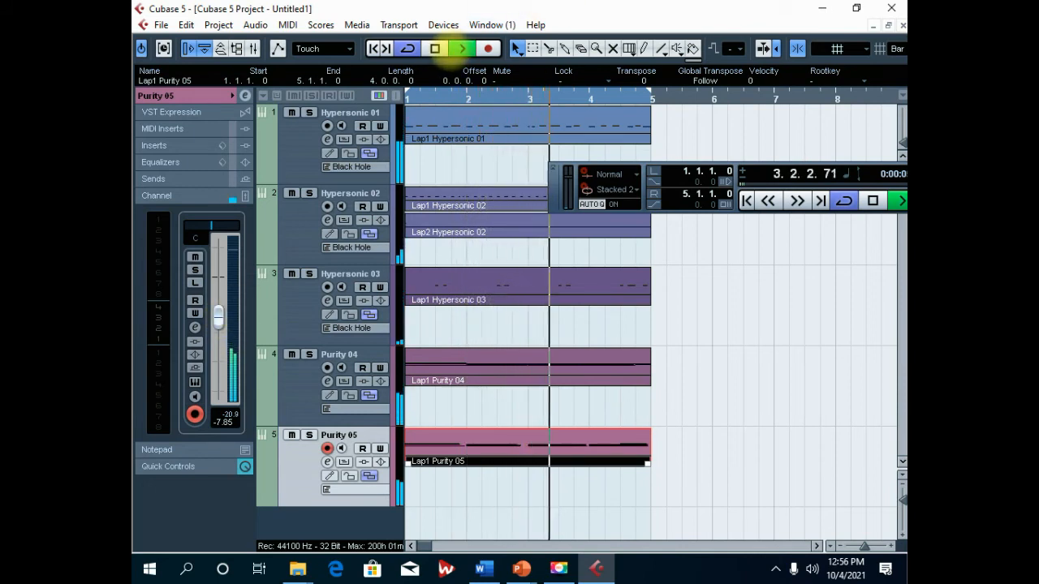
{"action": "left_click", "coordinate": [435, 49]}
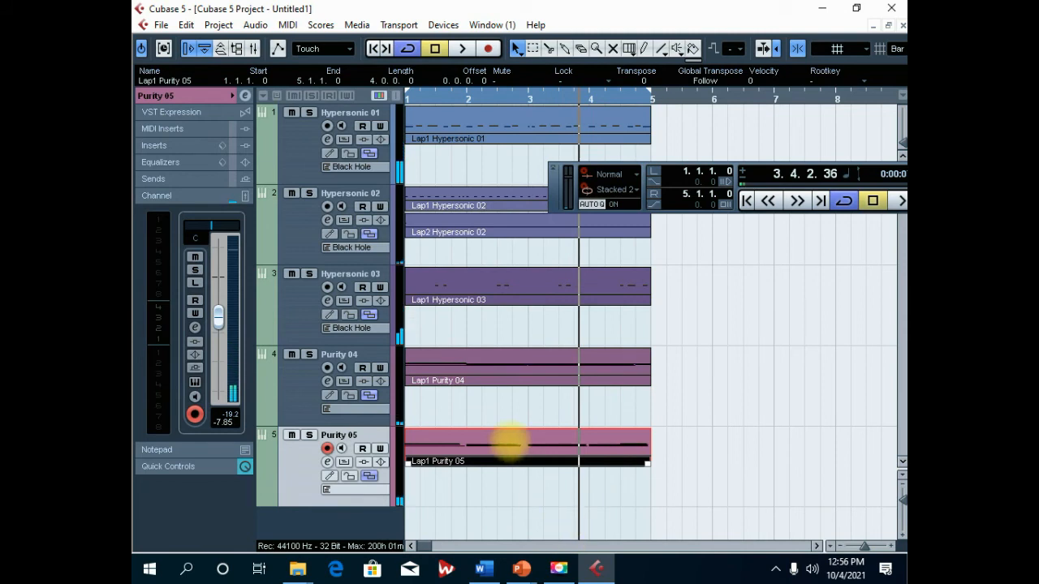
Step: Open the Lap1 Purity 05 part for note editing and lengthen the first chord's upper notes to bar 2 and the second chord to bar 3
{"action": "double_click", "coordinate": [510, 442]}
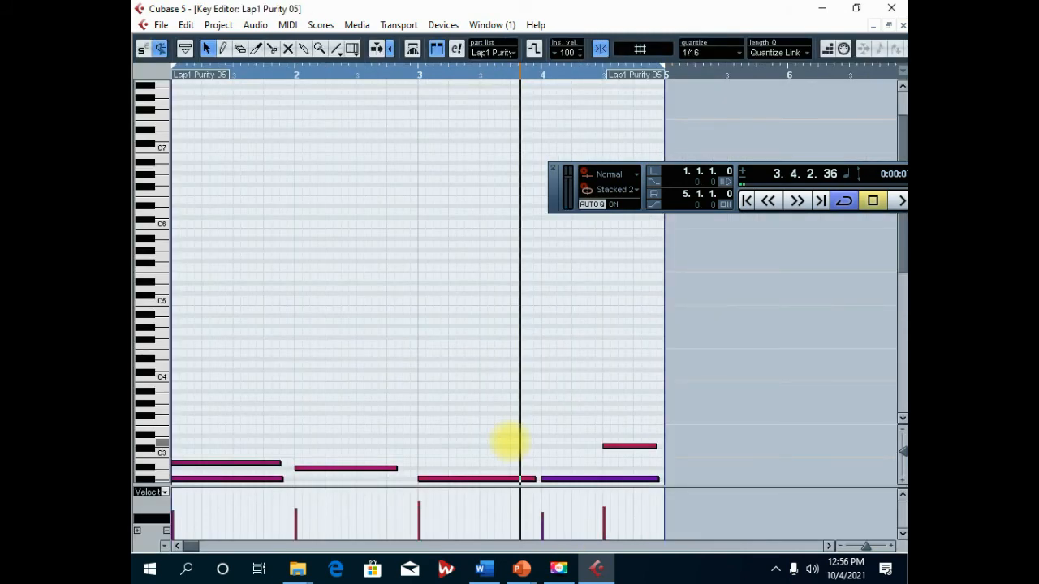
{"action": "scroll", "coordinate": [424, 340], "scroll_direction": "down", "scroll_amount": 5}
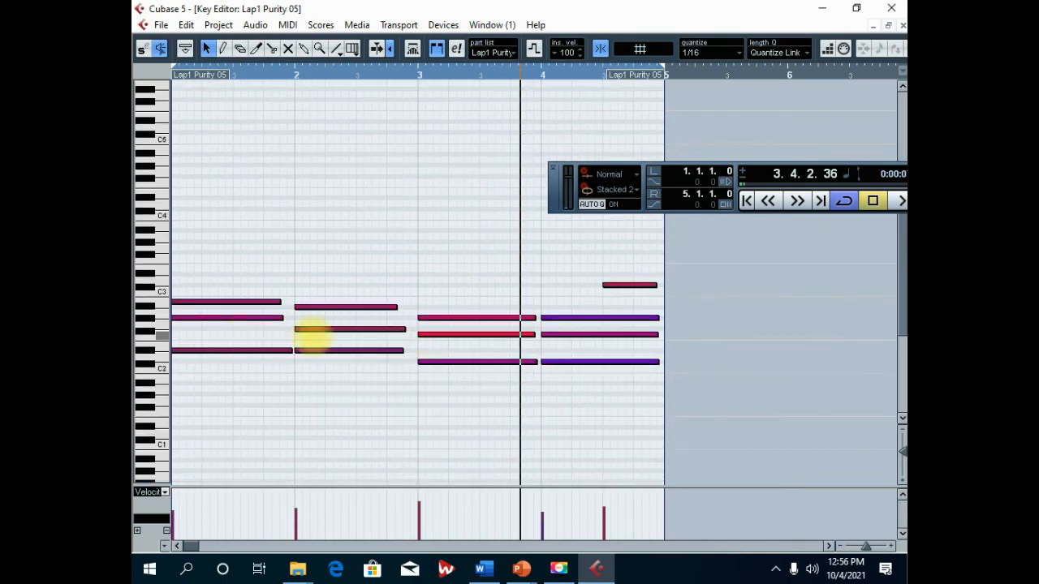
{"action": "mouse_move", "coordinate": [280, 318]}
{"action": "left_mouse_down"}
{"action": "mouse_move", "coordinate": [294, 318]}
{"action": "mouse_move", "coordinate": [279, 301]}
{"action": "mouse_move", "coordinate": [294, 302]}
{"action": "left_mouse_up"}
{"action": "left_click_drag", "start_coordinate": [392, 390], "coordinate": [417, 307]}
{"action": "left_click", "coordinate": [392, 338]}
Step: Lengthen the three notes of the bar 3 chord to bar 4 and close the note editor
{"action": "left_click", "coordinate": [516, 375]}
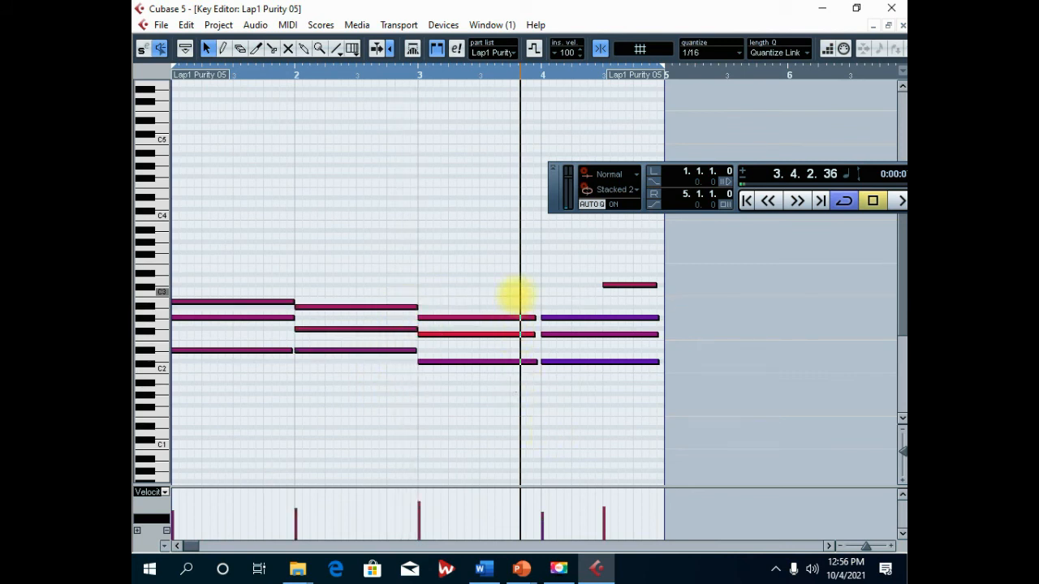
{"action": "left_click_drag", "start_coordinate": [517, 295], "coordinate": [518, 297]}
{"action": "left_click_drag", "start_coordinate": [534, 335], "coordinate": [541, 338]}
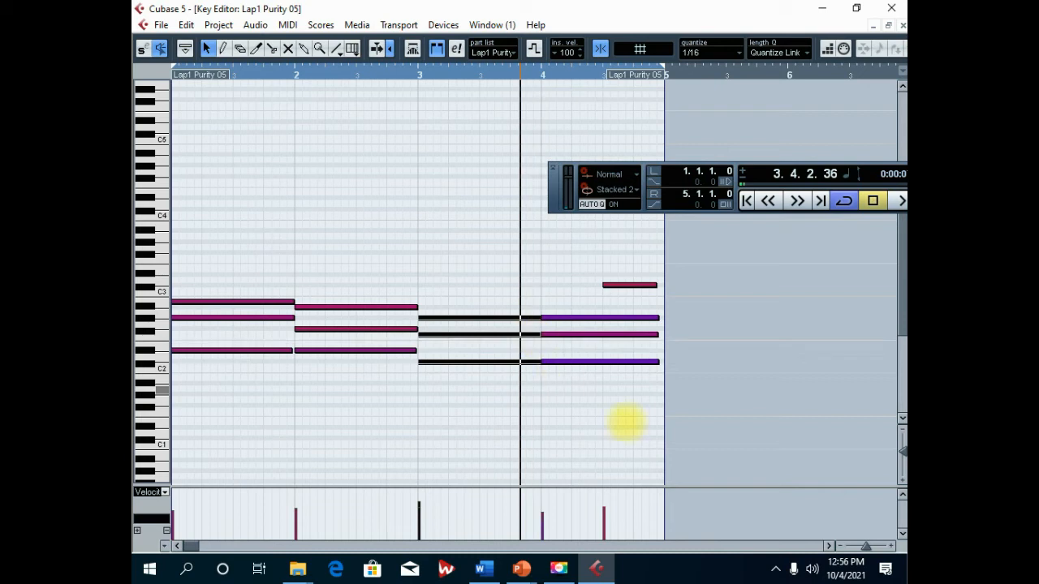
{"action": "left_click", "coordinate": [631, 424]}
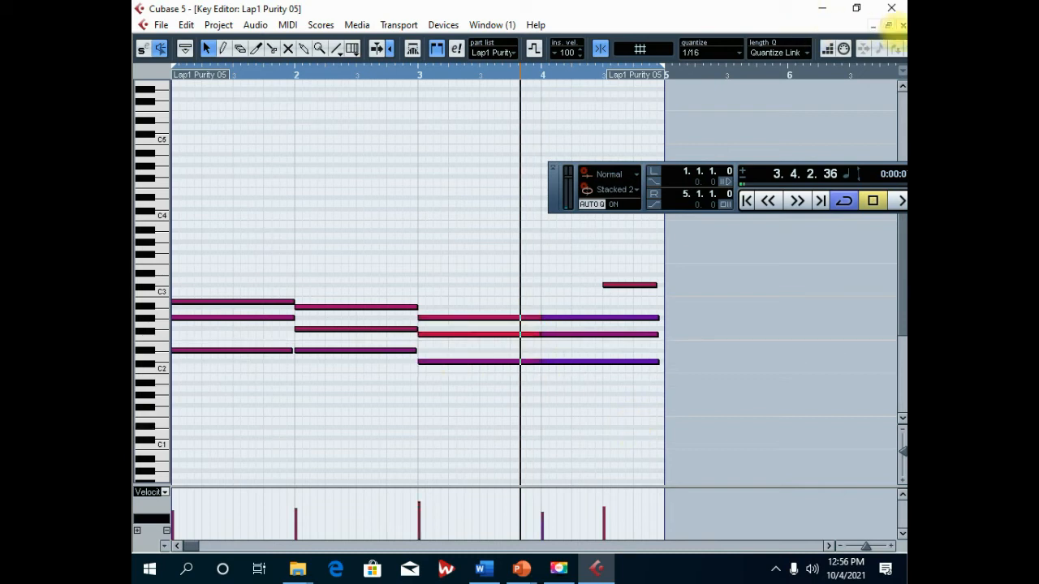
{"action": "left_click", "coordinate": [902, 25]}
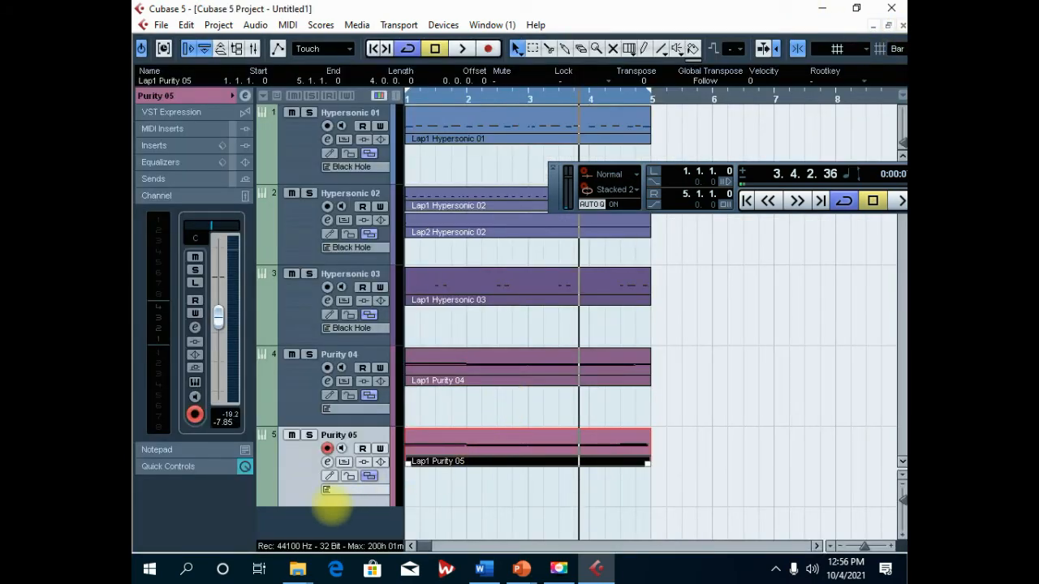
Step: Add one instrument track below Purity 05 with Purity as its VST instrument
{"action": "right_click", "coordinate": [312, 518]}
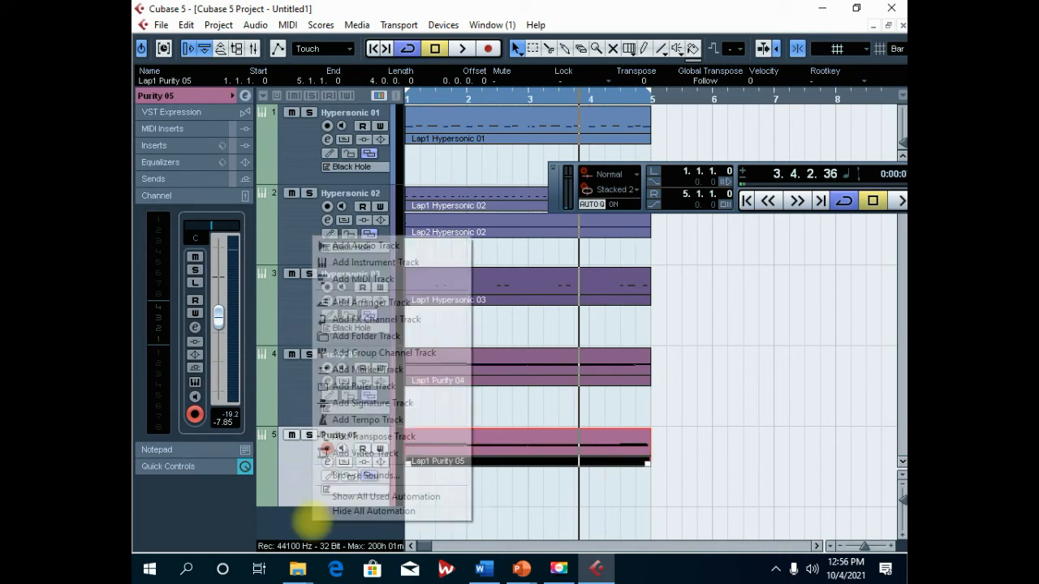
{"action": "right_click", "coordinate": [296, 522]}
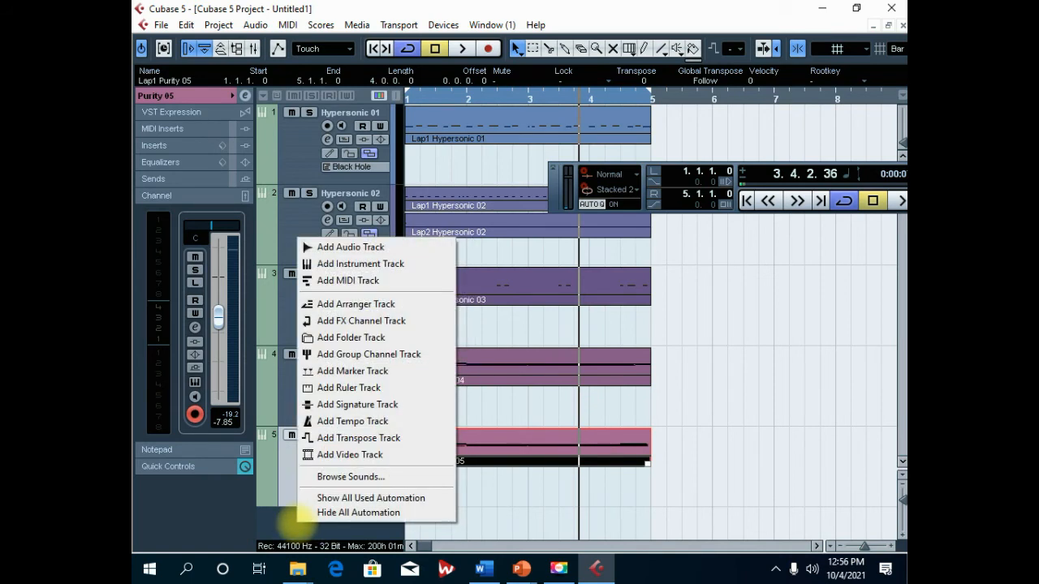
{"action": "left_click", "coordinate": [361, 263]}
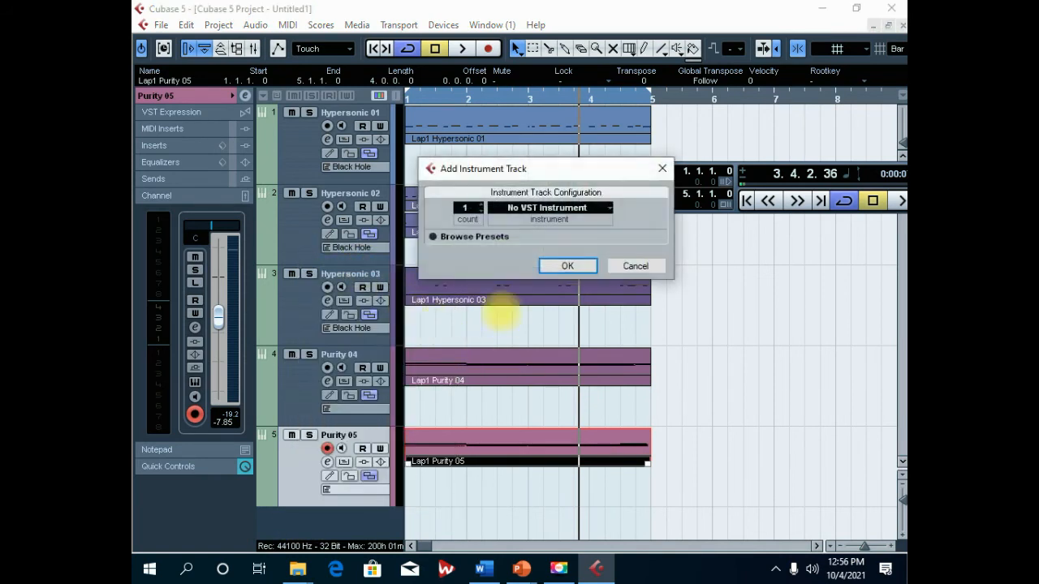
{"action": "left_click", "coordinate": [526, 208]}
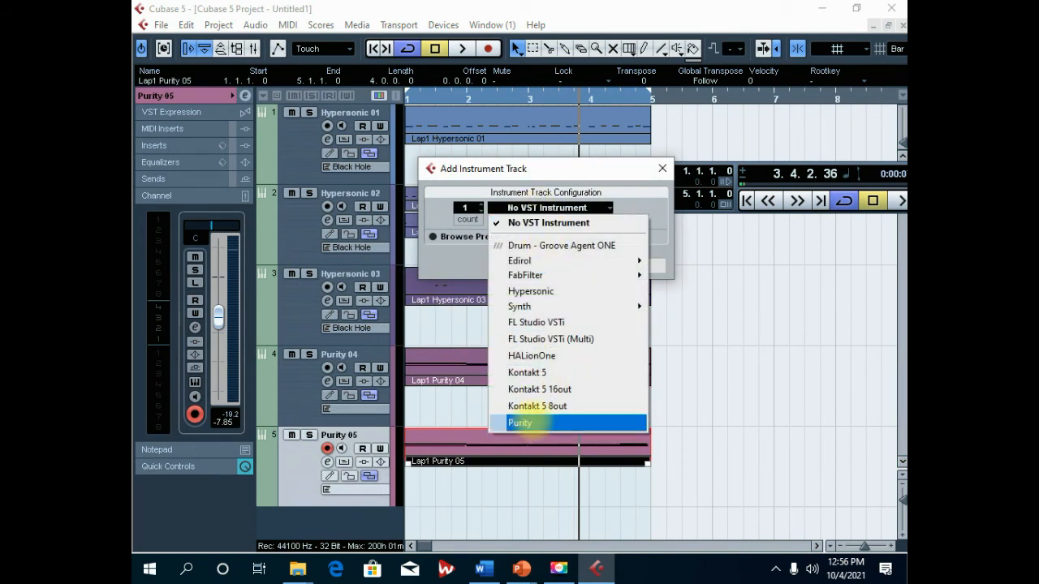
{"action": "left_click", "coordinate": [520, 422]}
{"action": "left_click", "coordinate": [567, 265]}
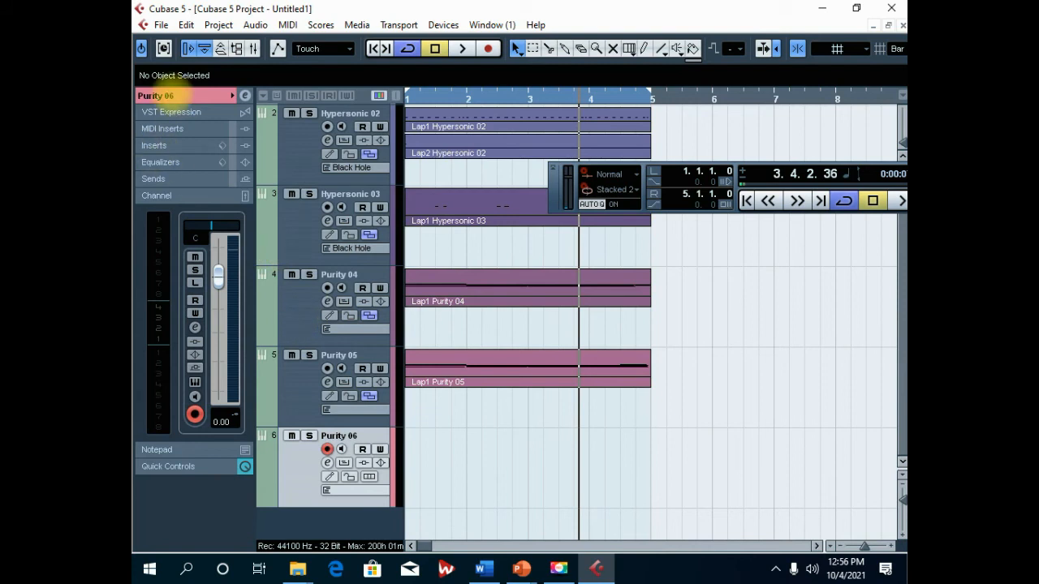
Step: Open Purity 06's instrument, try the Lead Synth presets from 8bit sqr solo to Atmospheric, load Autumn and close the instrument window
{"action": "left_click", "coordinate": [173, 95]}
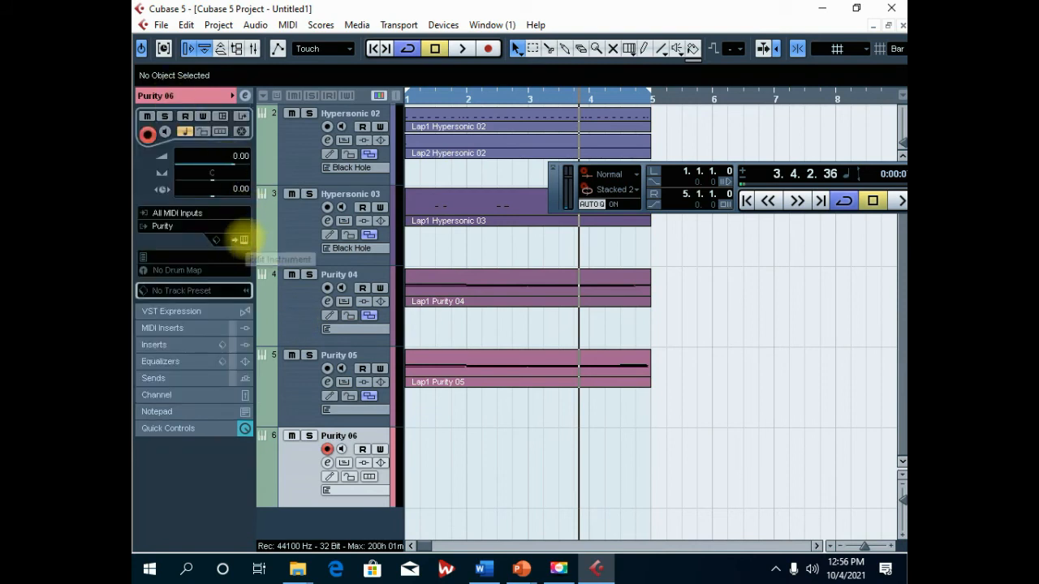
{"action": "left_click", "coordinate": [240, 239]}
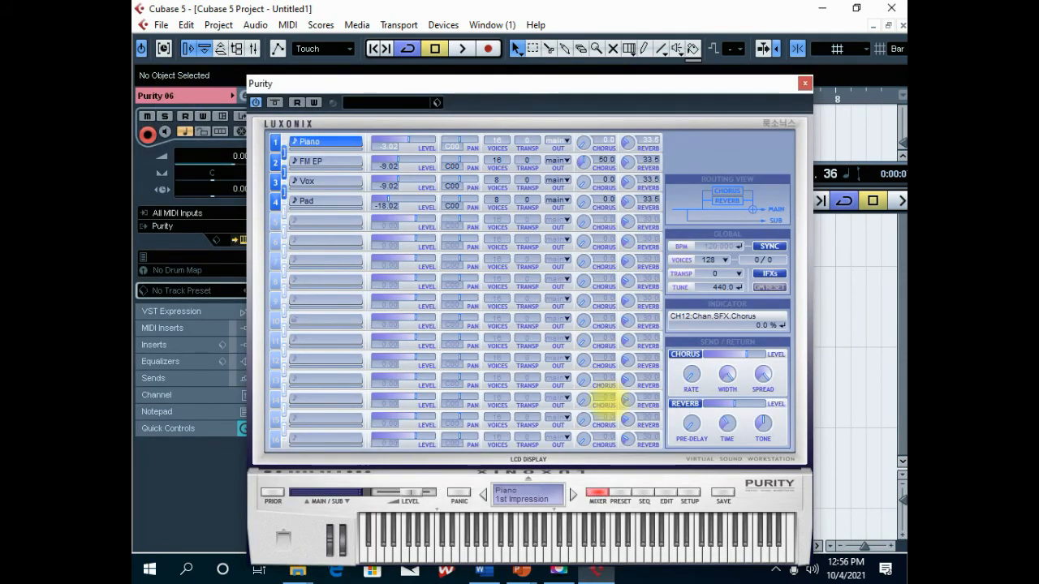
{"action": "left_click", "coordinate": [619, 491]}
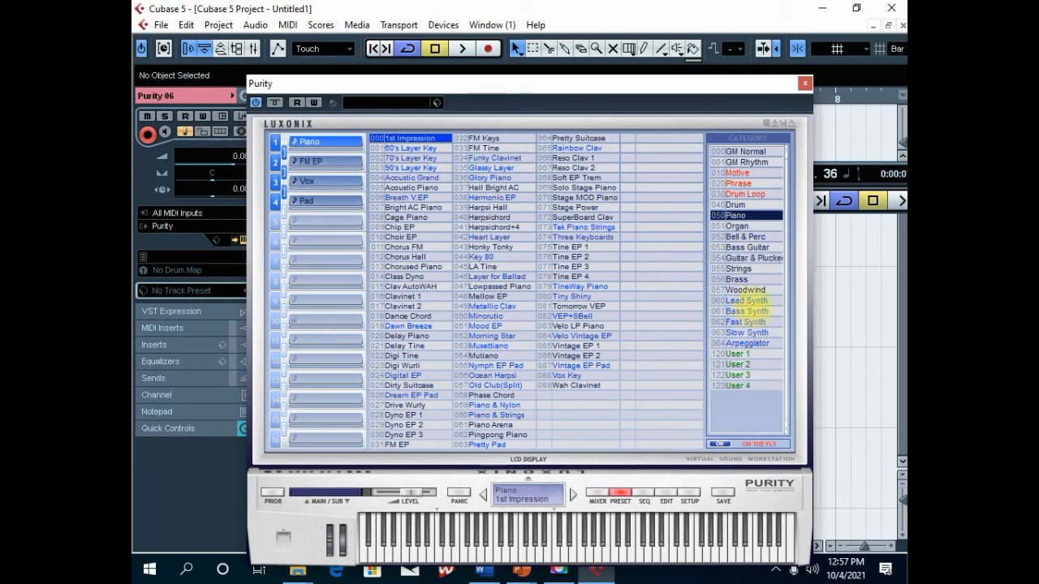
{"action": "left_click", "coordinate": [745, 300]}
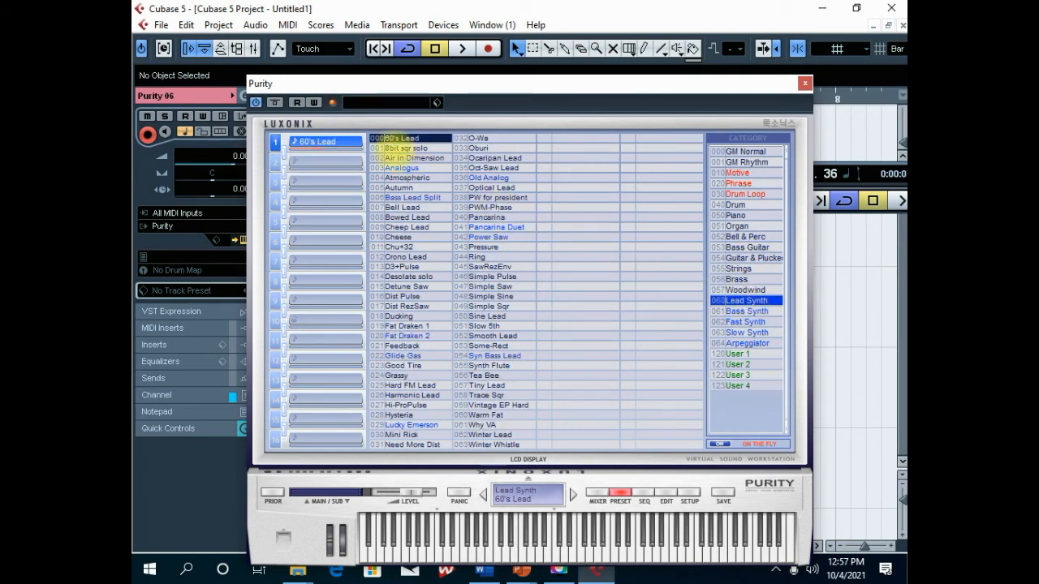
{"action": "left_click", "coordinate": [400, 149]}
{"action": "left_click", "coordinate": [402, 158]}
{"action": "left_click", "coordinate": [402, 168]}
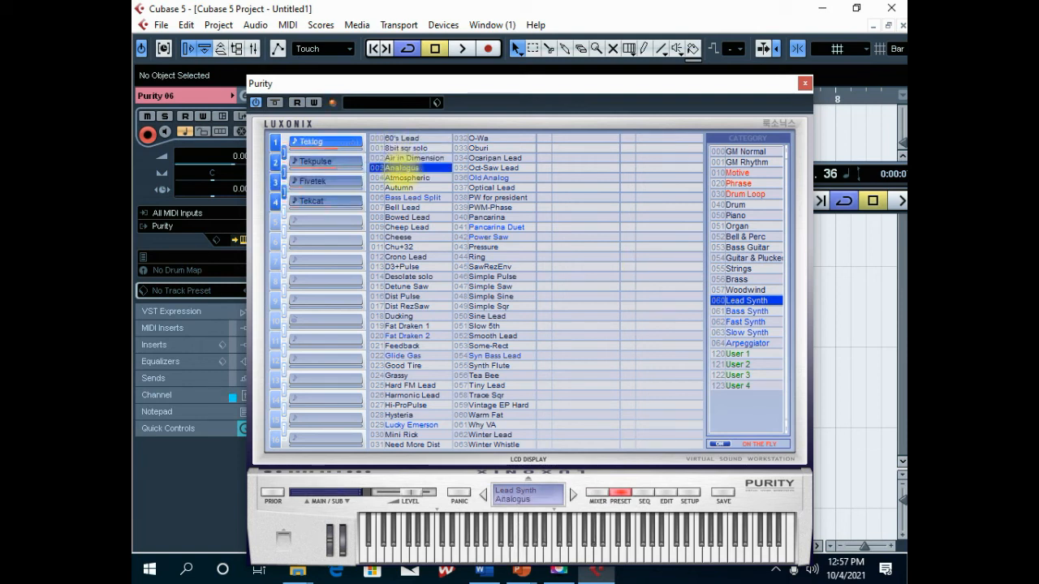
{"action": "left_click", "coordinate": [406, 178]}
{"action": "left_click", "coordinate": [399, 187]}
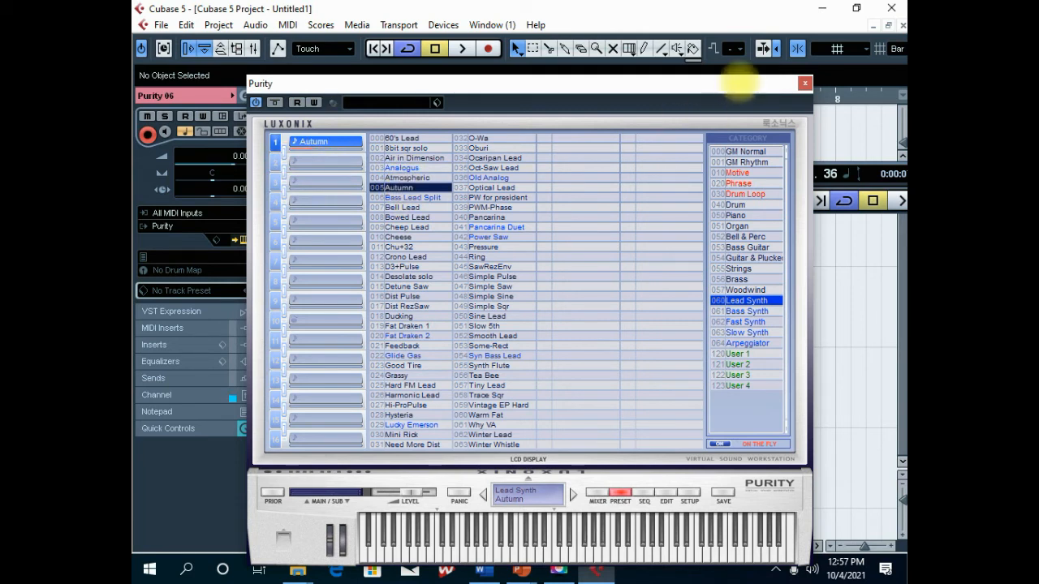
{"action": "left_click", "coordinate": [804, 83]}
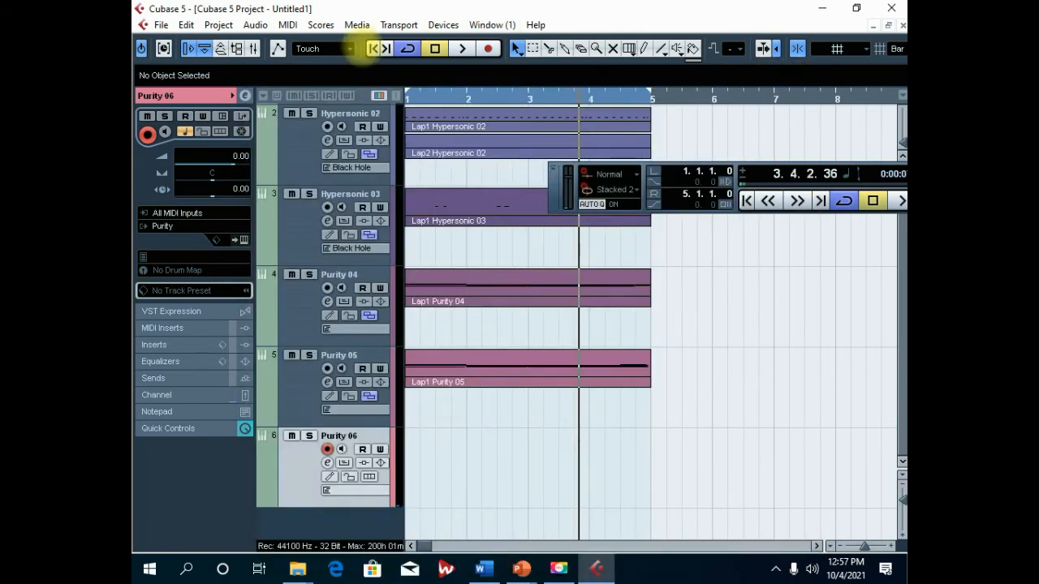
Step: Record a looped lead synth part on the Purity 06 track from the project start, stopping during the second lap
{"action": "left_click", "coordinate": [373, 49]}
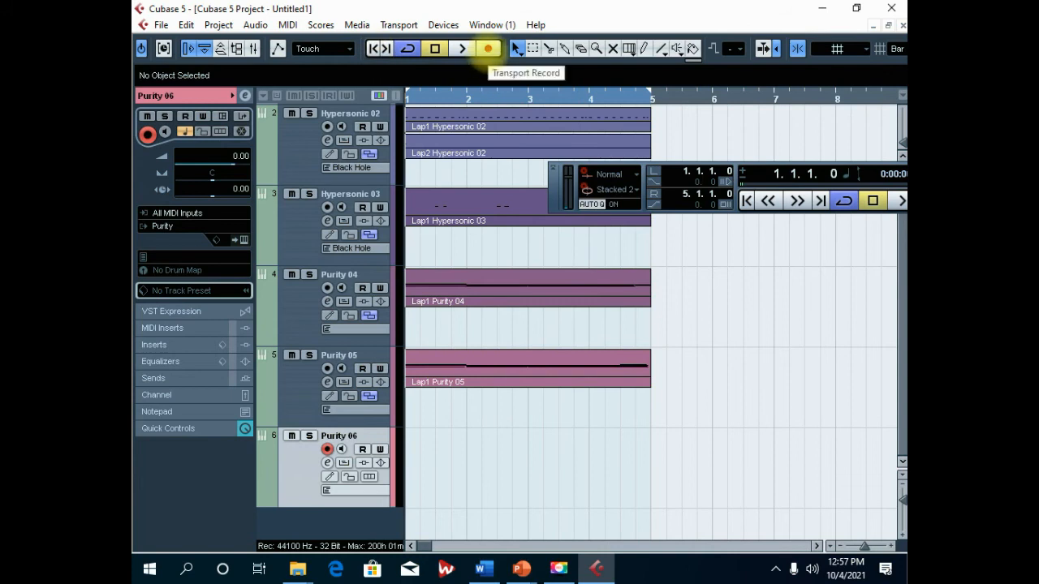
{"action": "left_click", "coordinate": [488, 49]}
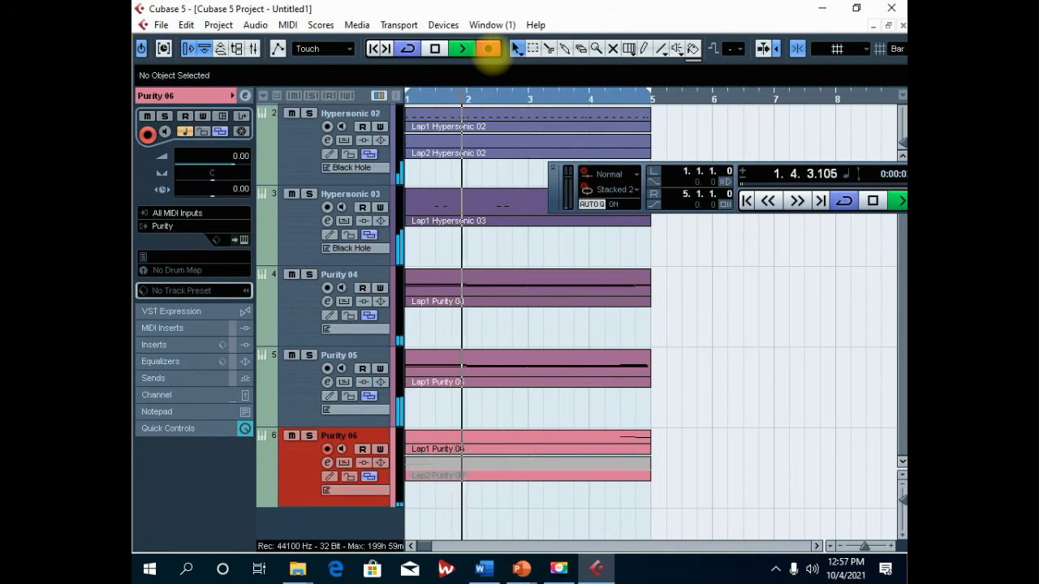
{"action": "left_click", "coordinate": [488, 48]}
{"action": "left_click", "coordinate": [434, 48]}
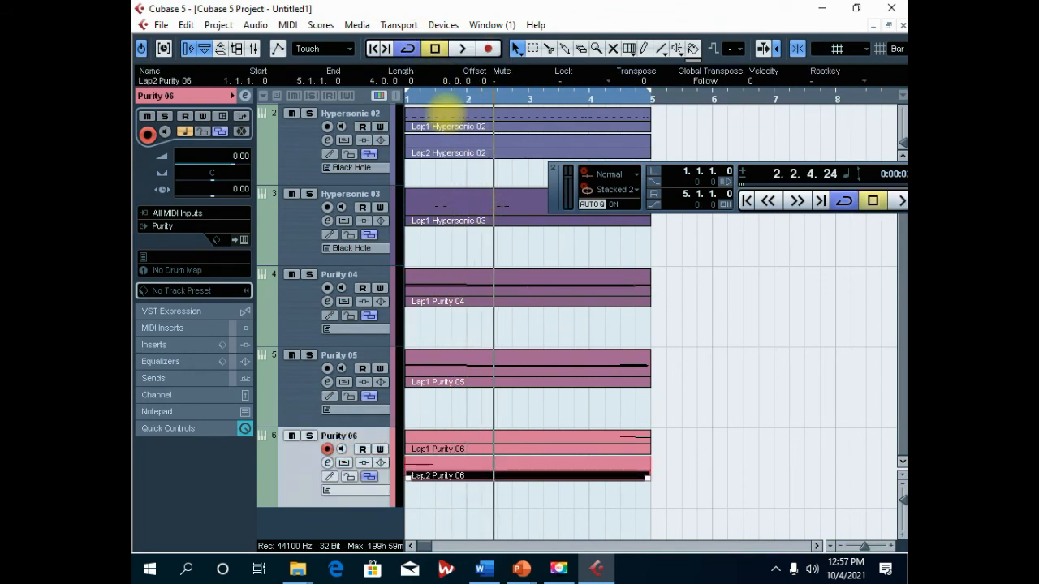
Step: Play the loop back from the start and lower the Purity 06 channel volume to -4.27
{"action": "left_click", "coordinate": [376, 49]}
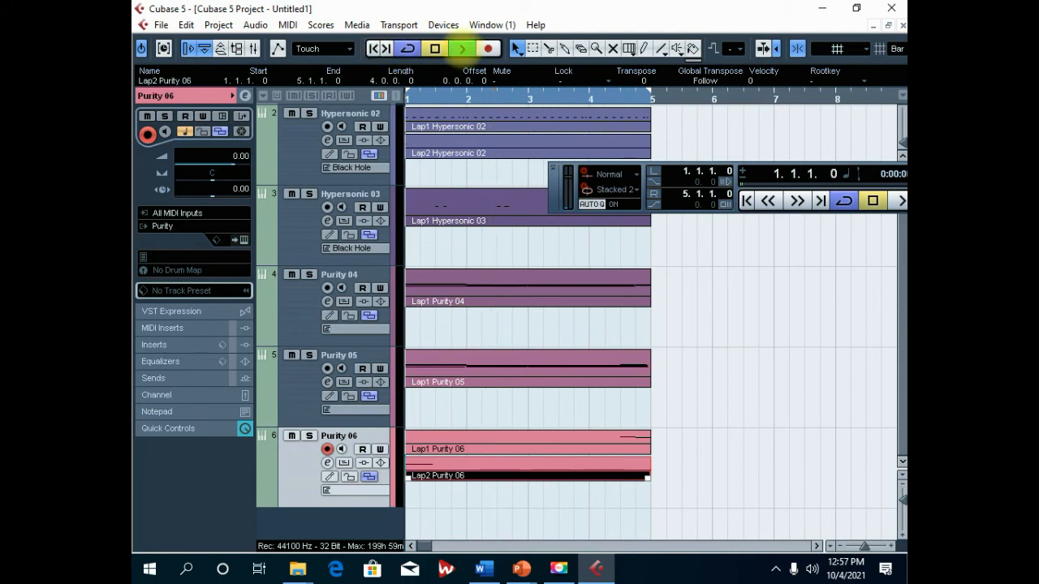
{"action": "left_click", "coordinate": [462, 49]}
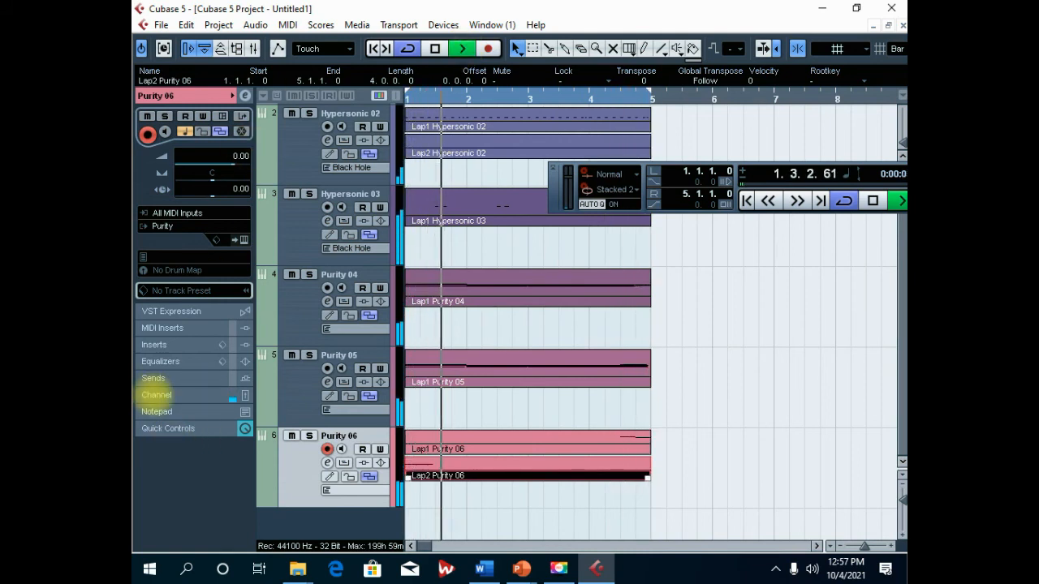
{"action": "key", "text": "space"}
{"action": "left_click", "coordinate": [156, 394]}
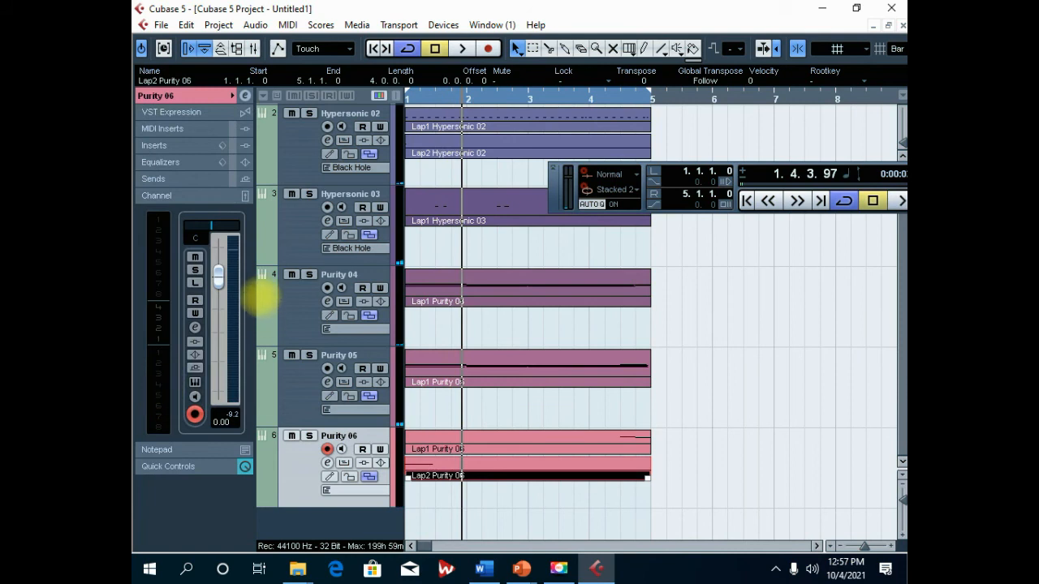
{"action": "left_click_drag", "start_coordinate": [218, 277], "coordinate": [219, 297]}
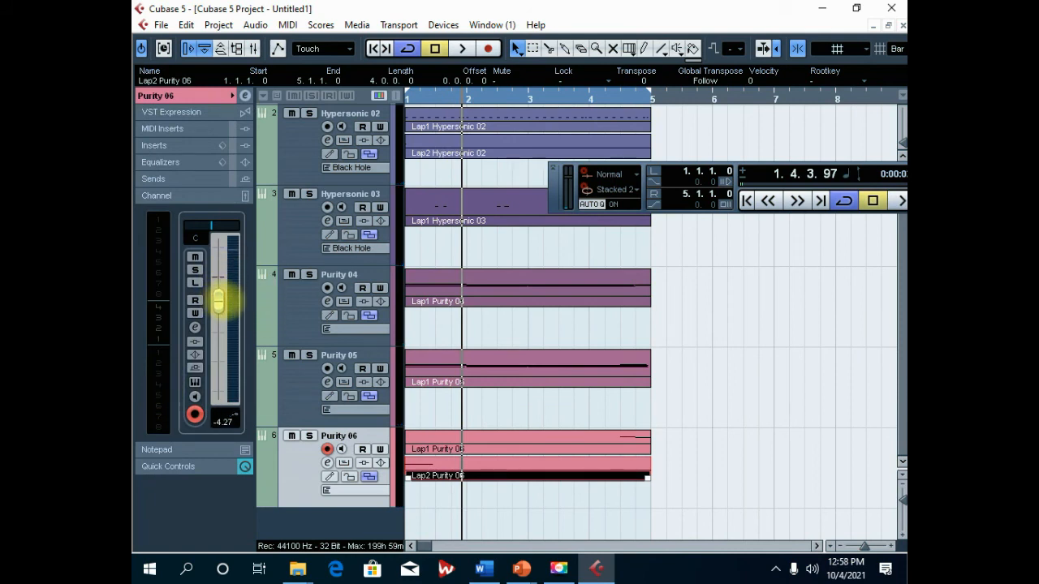
{"action": "key", "text": "space"}
{"action": "left_click", "coordinate": [645, 98]}
{"action": "left_click", "coordinate": [592, 98]}
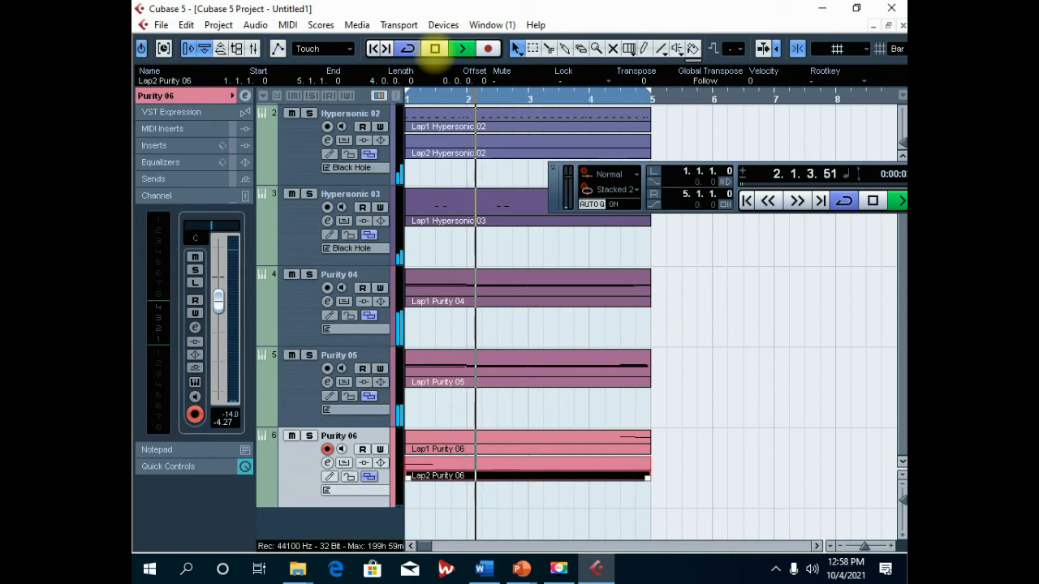
{"action": "left_click", "coordinate": [435, 48]}
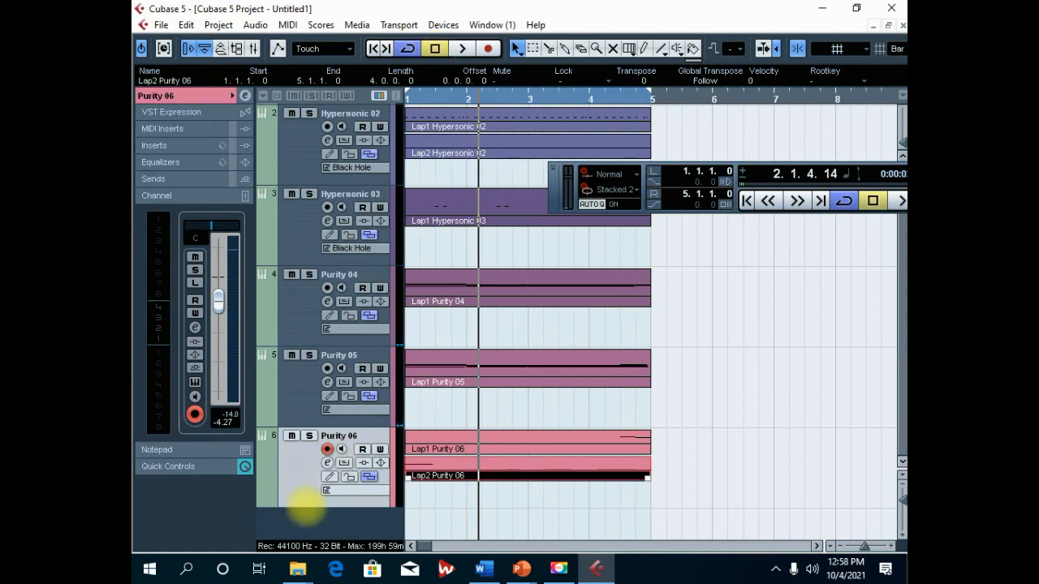
Step: Add another Purity instrument track below Purity 06
{"action": "right_click", "coordinate": [311, 520]}
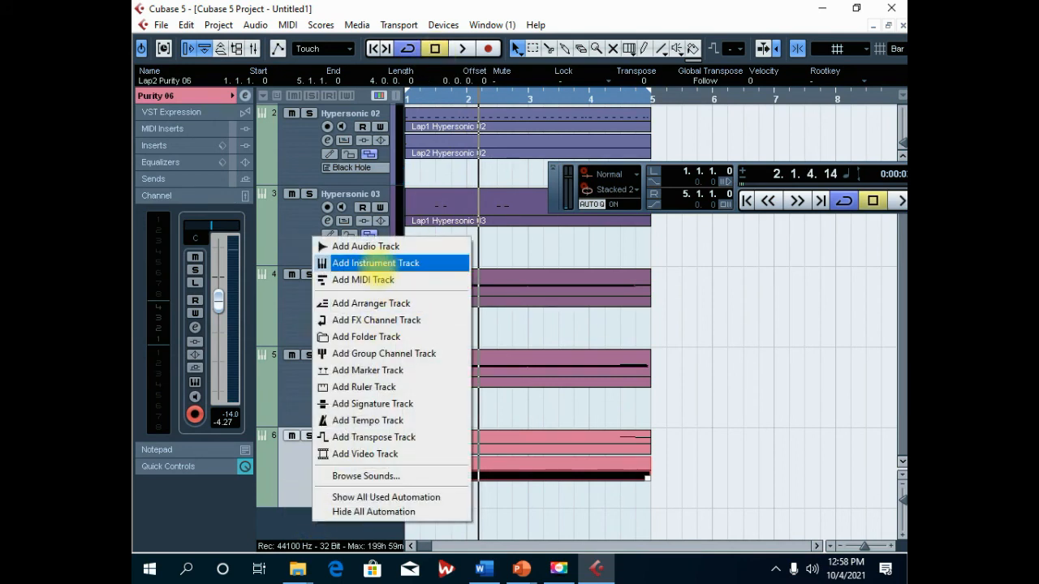
{"action": "left_click", "coordinate": [362, 263]}
{"action": "left_click", "coordinate": [549, 208]}
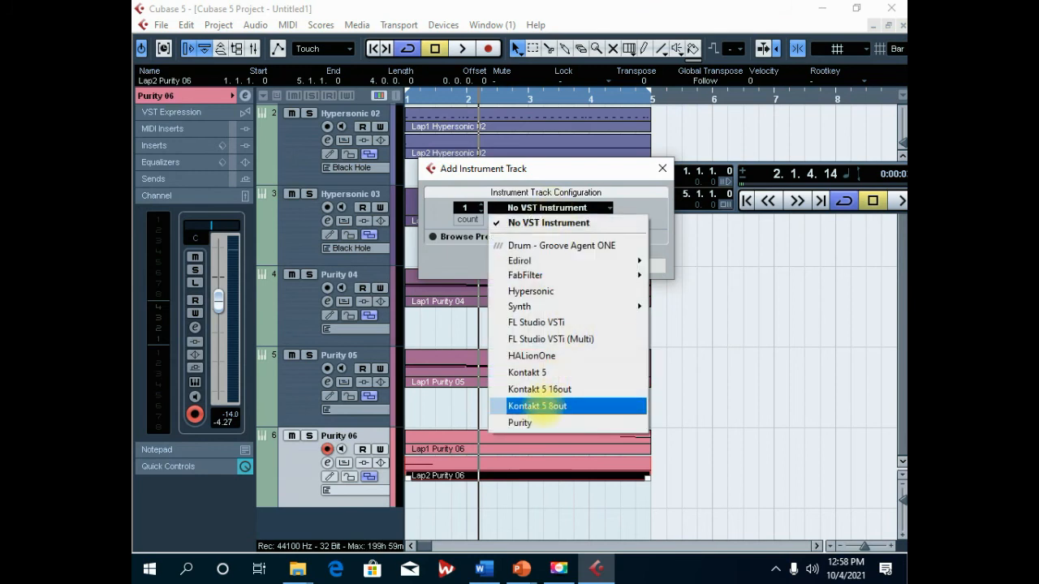
{"action": "left_click", "coordinate": [520, 423]}
{"action": "left_click", "coordinate": [566, 265]}
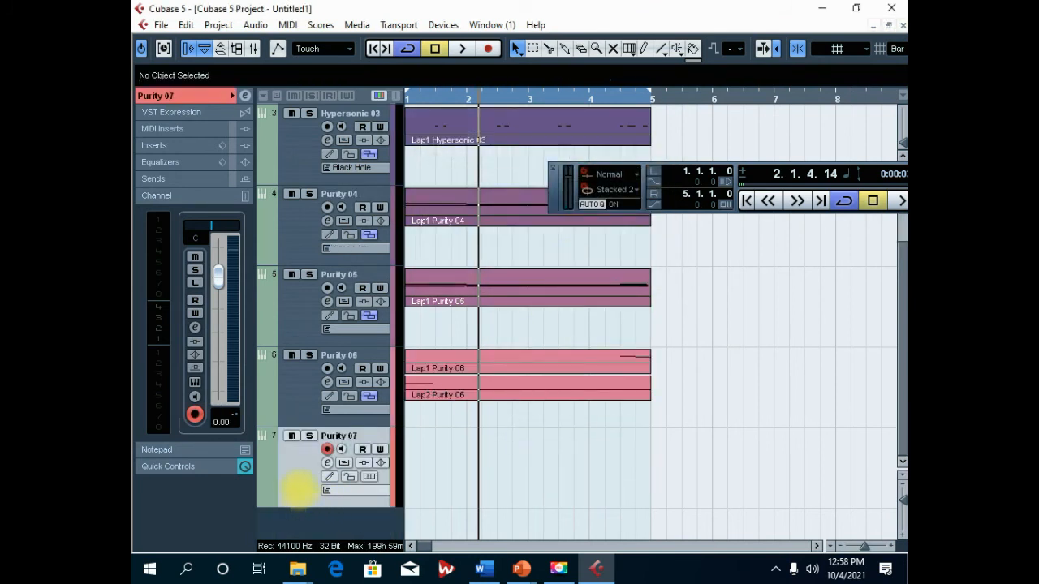
Step: Open Purity 07's instrument, audition AC.Upright Bass from Bass Guitar against the loop, load AnA BassGuitar and close the instrument window
{"action": "left_click", "coordinate": [162, 95]}
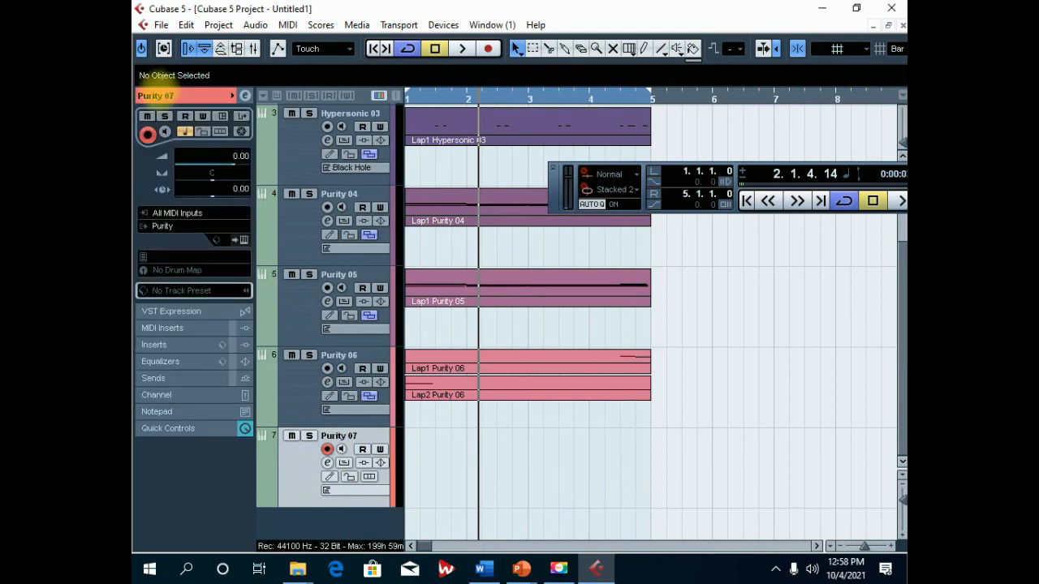
{"action": "left_click", "coordinate": [244, 239]}
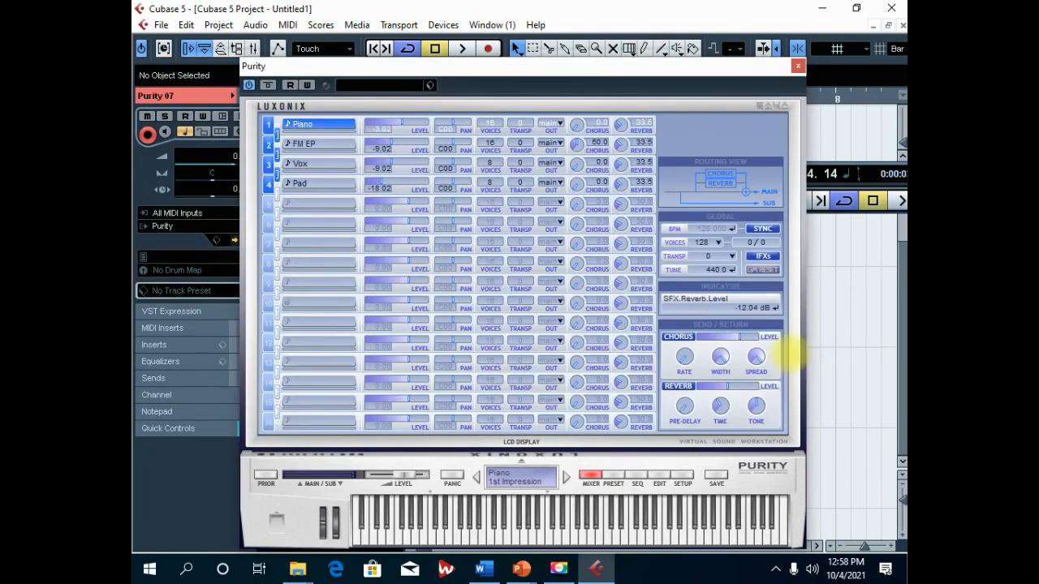
{"action": "left_click", "coordinate": [613, 474]}
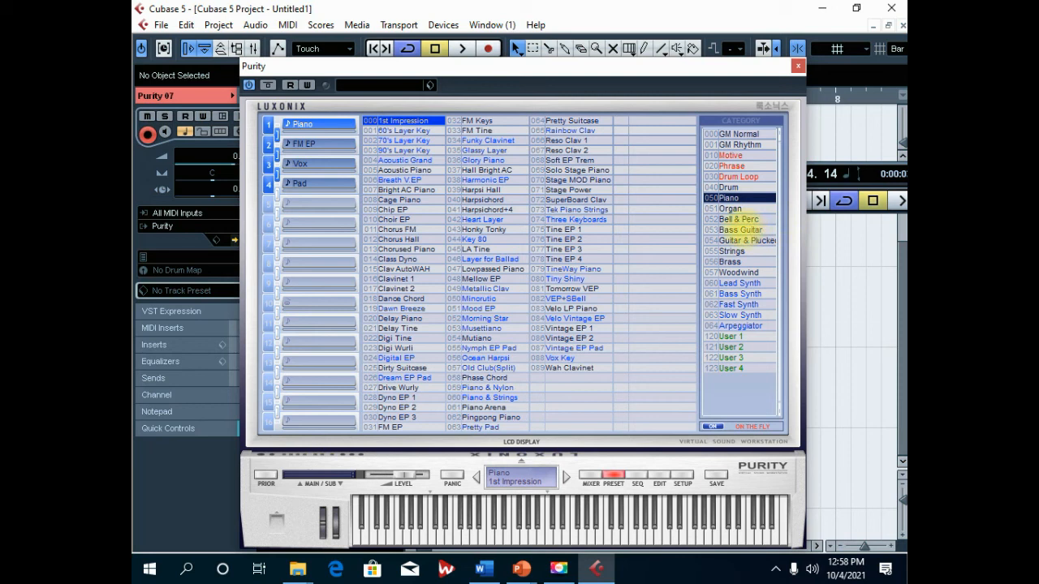
{"action": "left_click", "coordinate": [740, 230]}
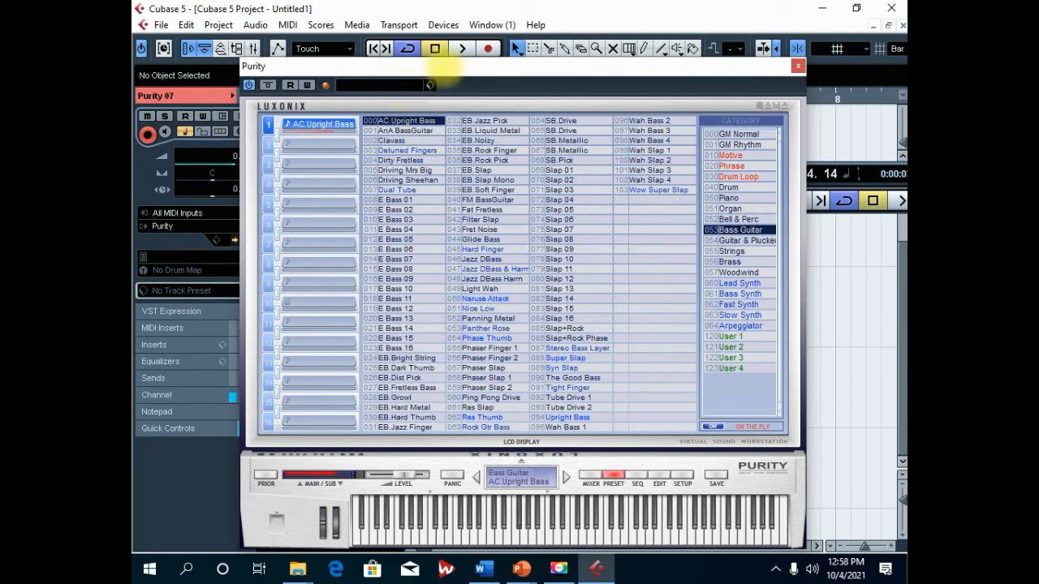
{"action": "left_click", "coordinate": [462, 49]}
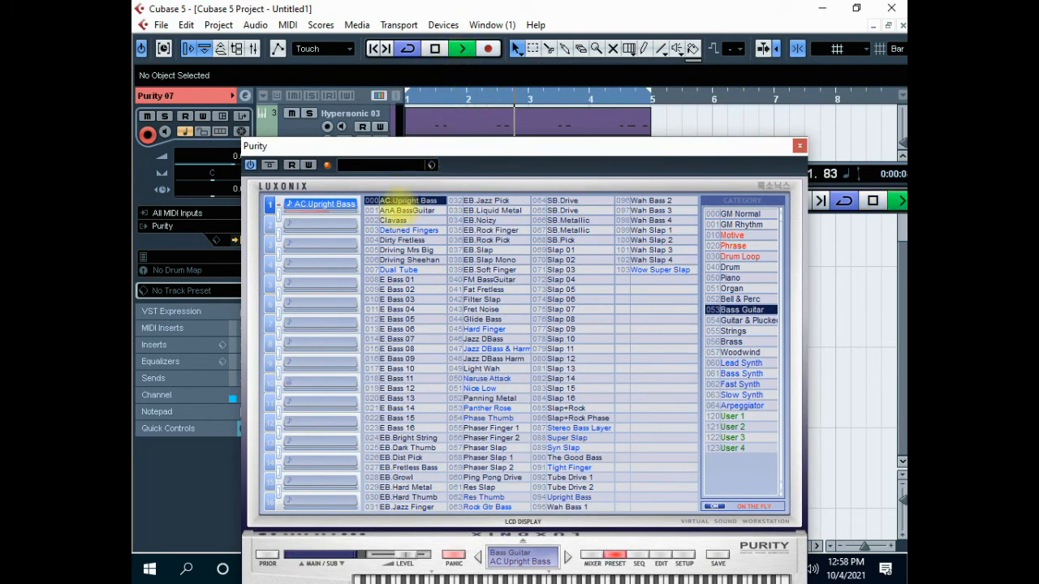
{"action": "left_click", "coordinate": [394, 210]}
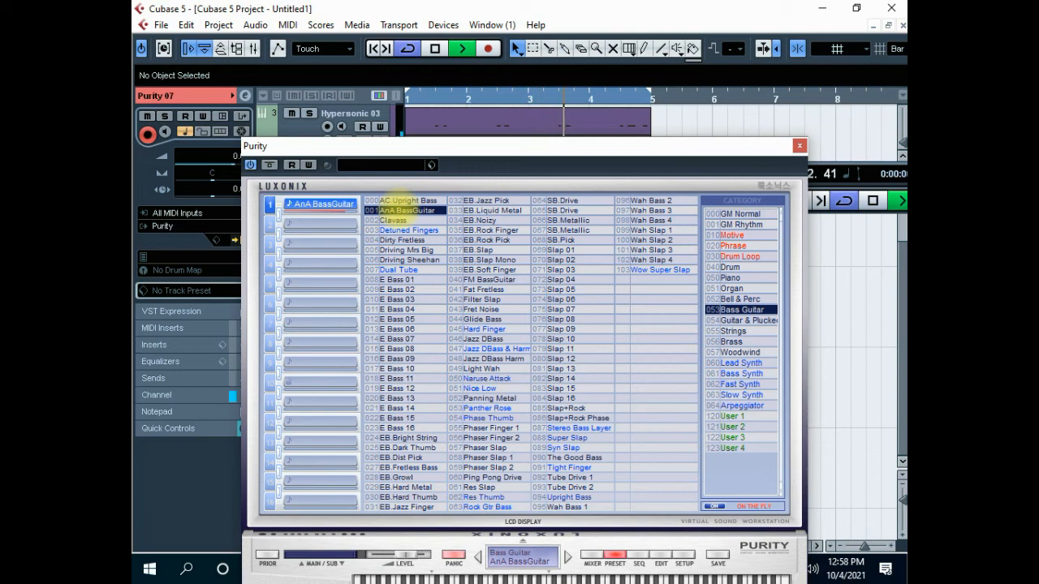
{"action": "left_click", "coordinate": [435, 48]}
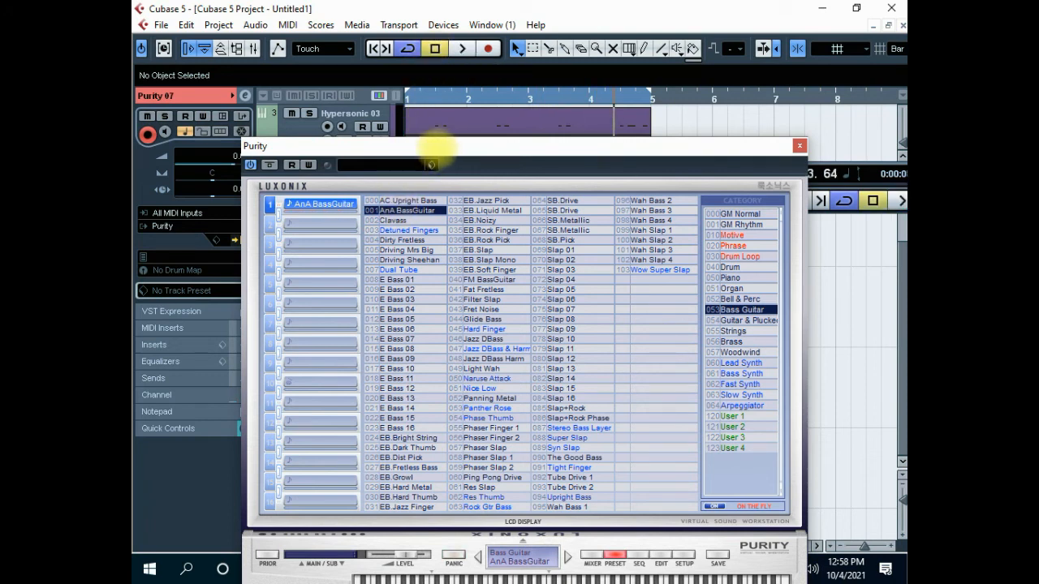
{"action": "left_click_drag", "start_coordinate": [436, 147], "coordinate": [464, 249]}
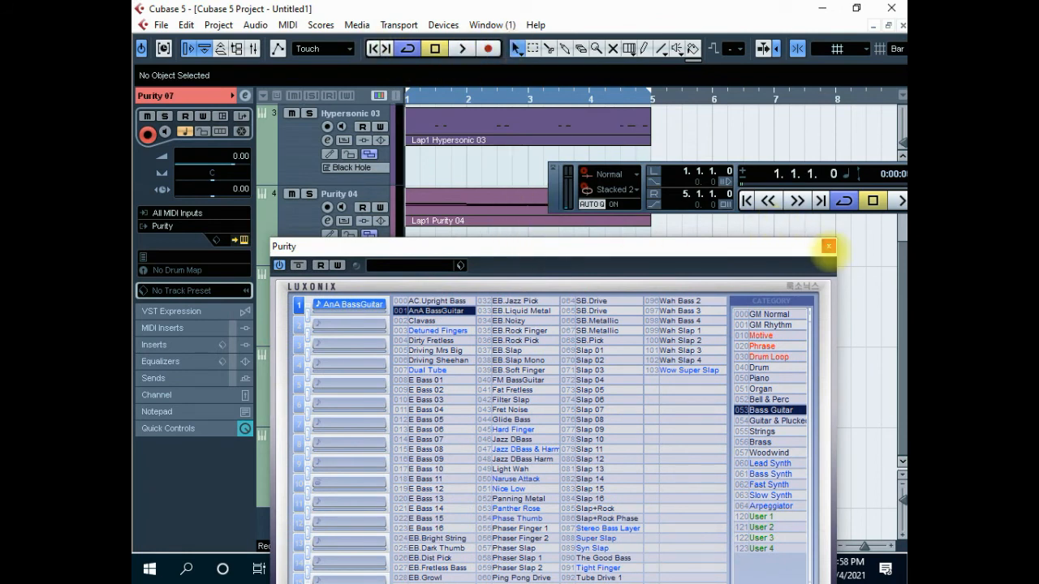
{"action": "left_click", "coordinate": [827, 246]}
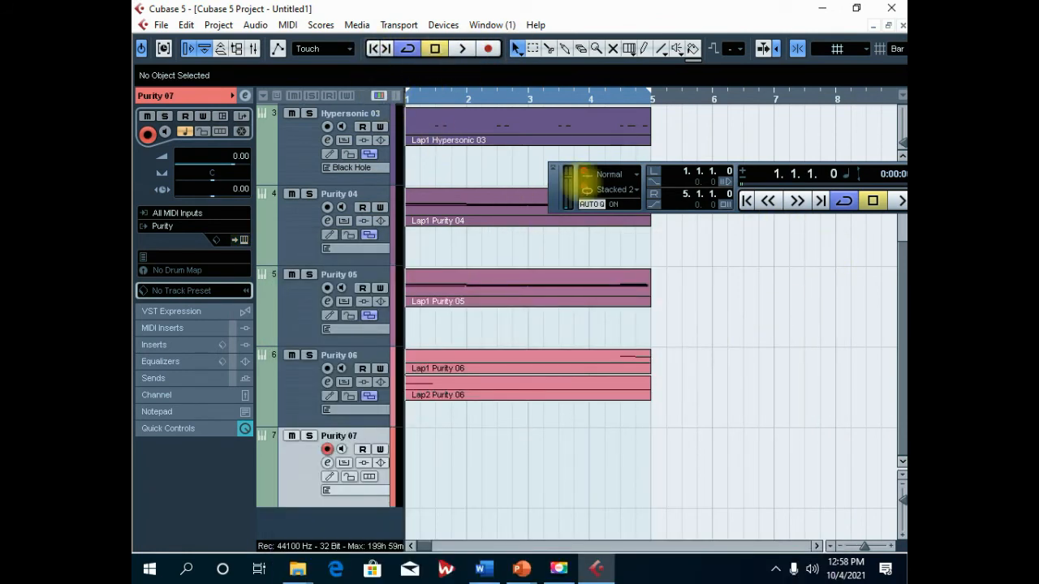
Step: Record a looped bass part on the Purity 07 track from the project start, stopping early in the second lap
{"action": "left_click_drag", "start_coordinate": [731, 167], "coordinate": [449, 241]}
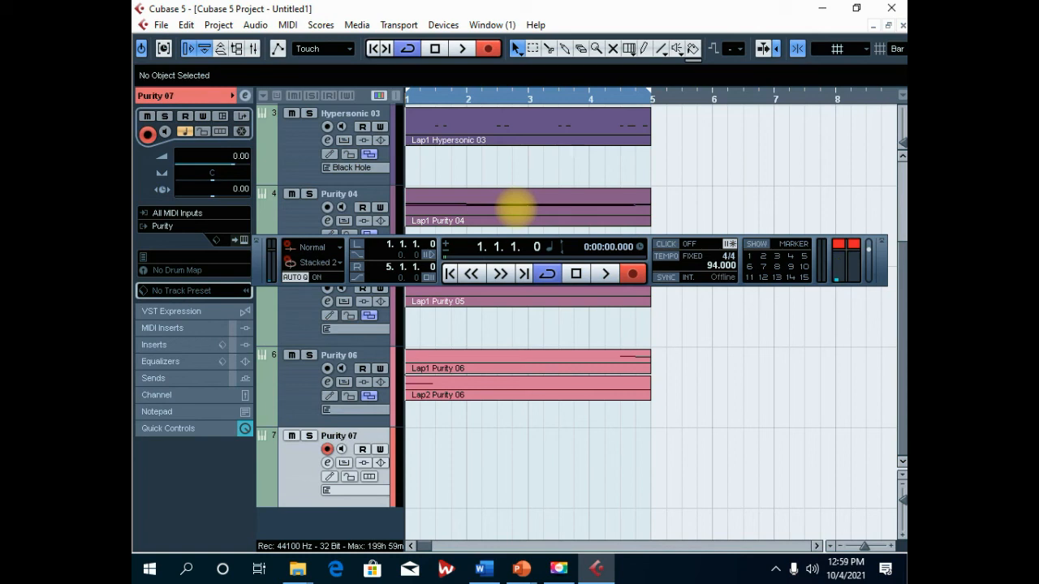
{"action": "key", "text": "KP_Multiply"}
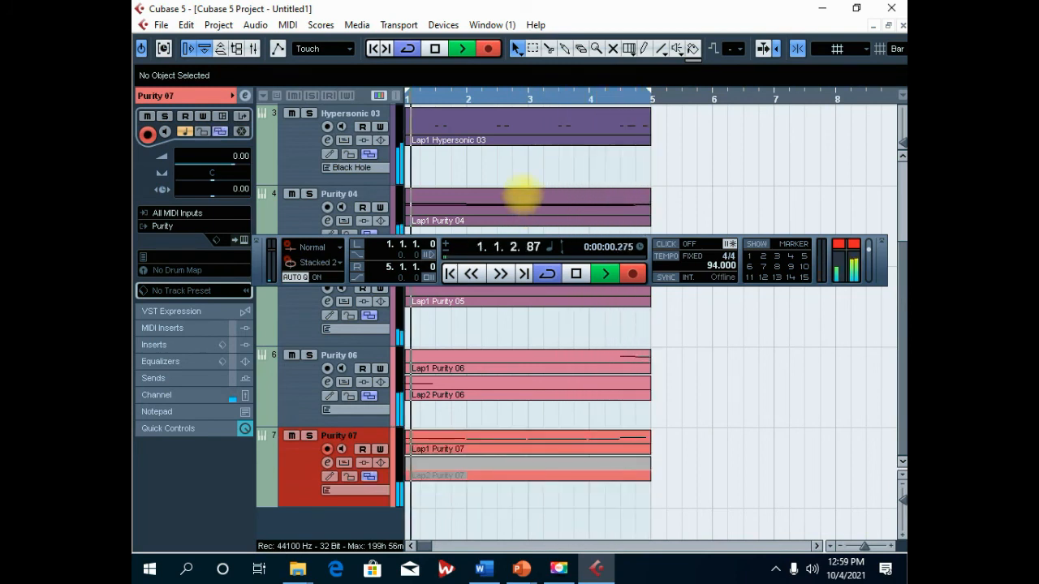
{"action": "left_click", "coordinate": [434, 48]}
{"action": "left_click", "coordinate": [435, 47]}
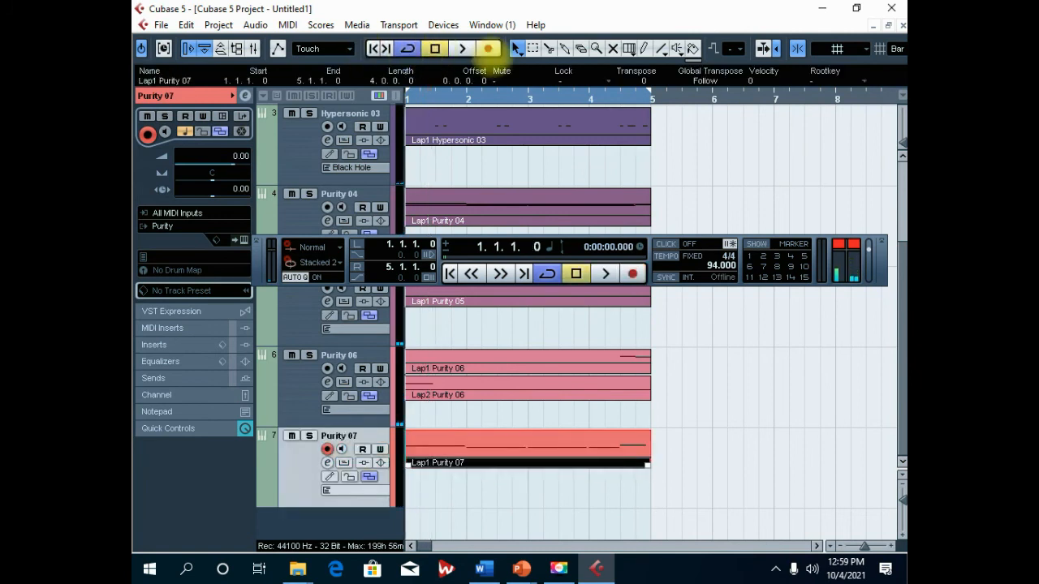
Step: Play the loop back, check the bass soloed and in the mix, and lower the Purity 07 channel volume to -8.40
{"action": "left_click", "coordinate": [459, 48]}
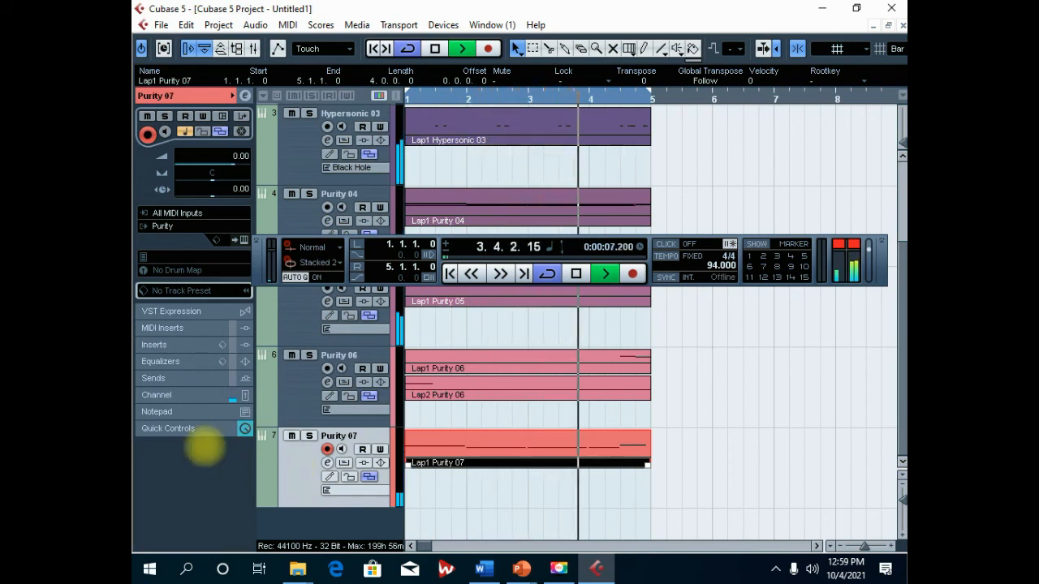
{"action": "key", "text": "space"}
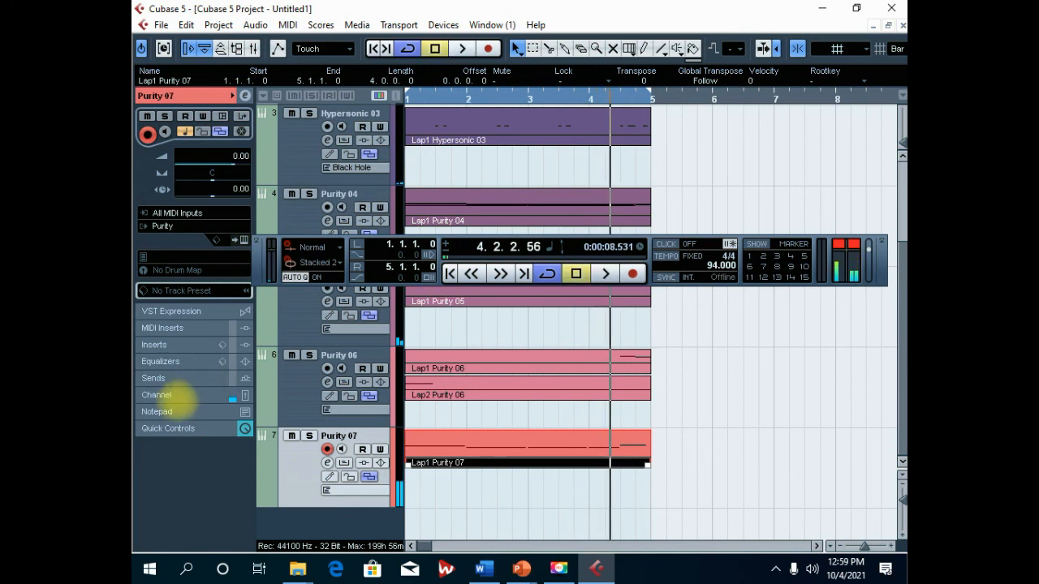
{"action": "left_click", "coordinate": [171, 396]}
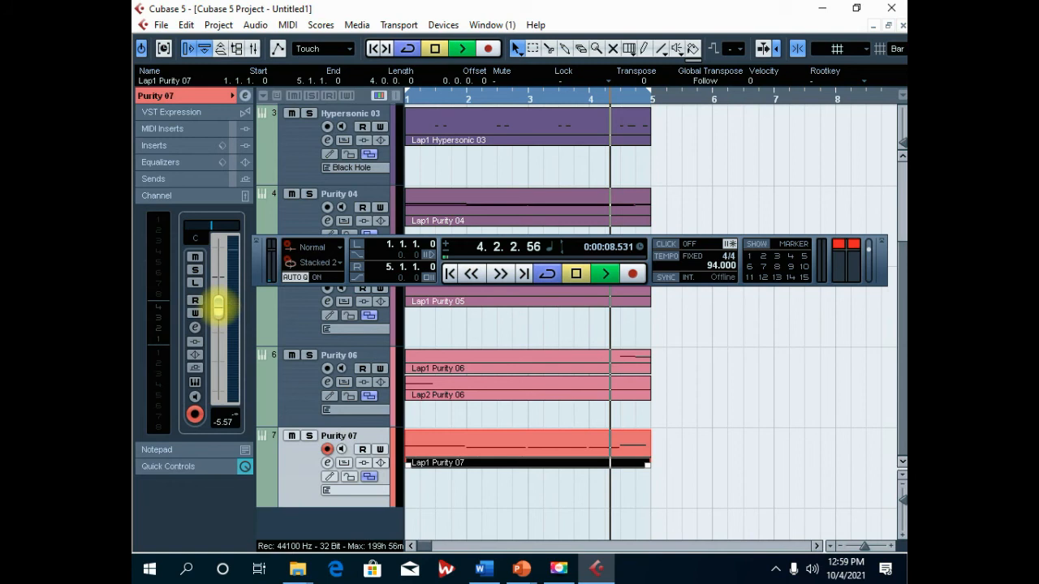
{"action": "key", "text": "space"}
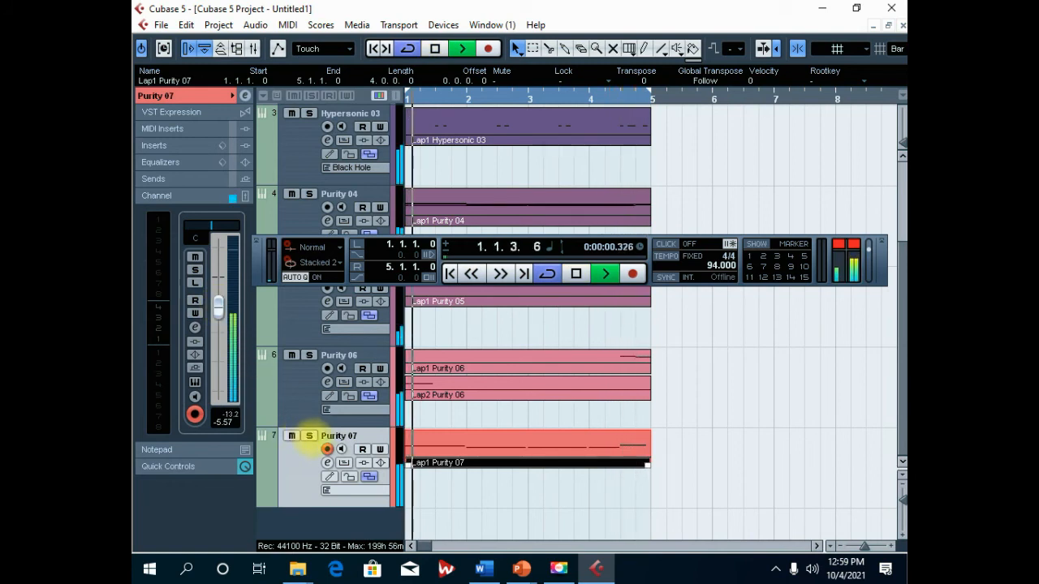
{"action": "left_click", "coordinate": [308, 436]}
{"action": "key", "text": "space"}
{"action": "key", "text": "space"}
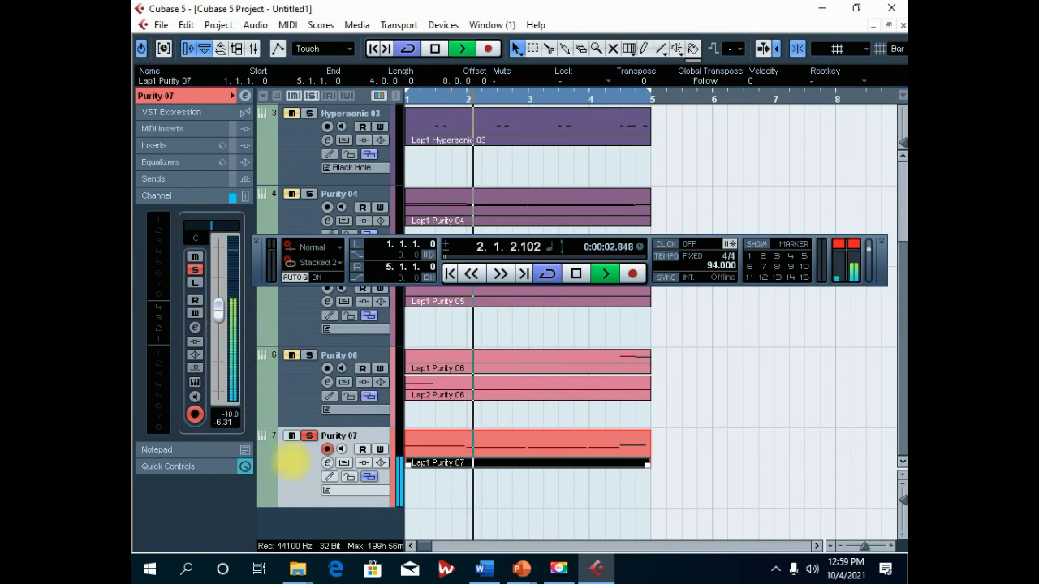
{"action": "key", "text": "space"}
{"action": "left_click", "coordinate": [308, 436]}
{"action": "key", "text": "space"}
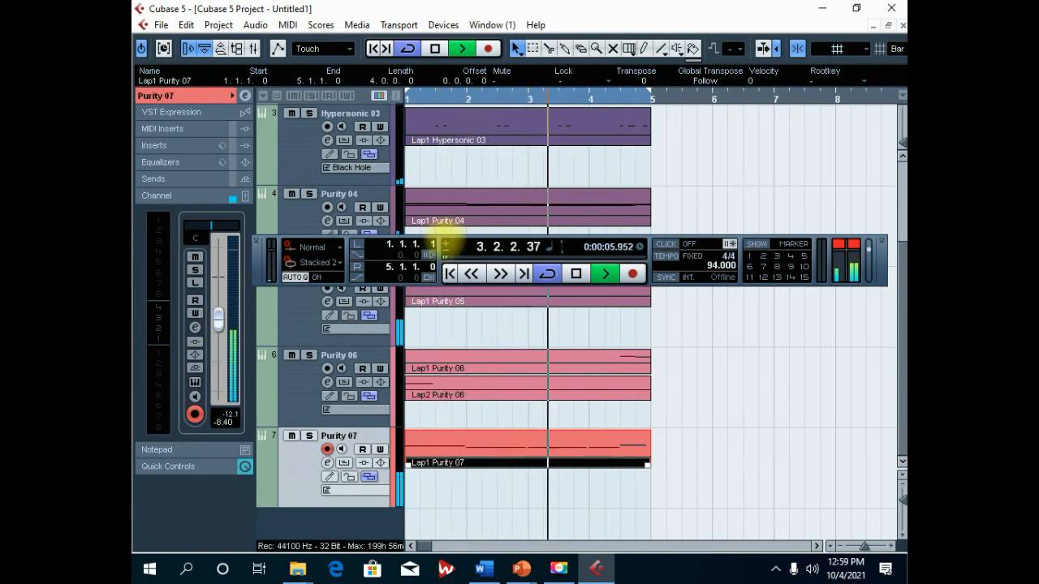
{"action": "left_click_drag", "start_coordinate": [479, 227], "coordinate": [725, 226]}
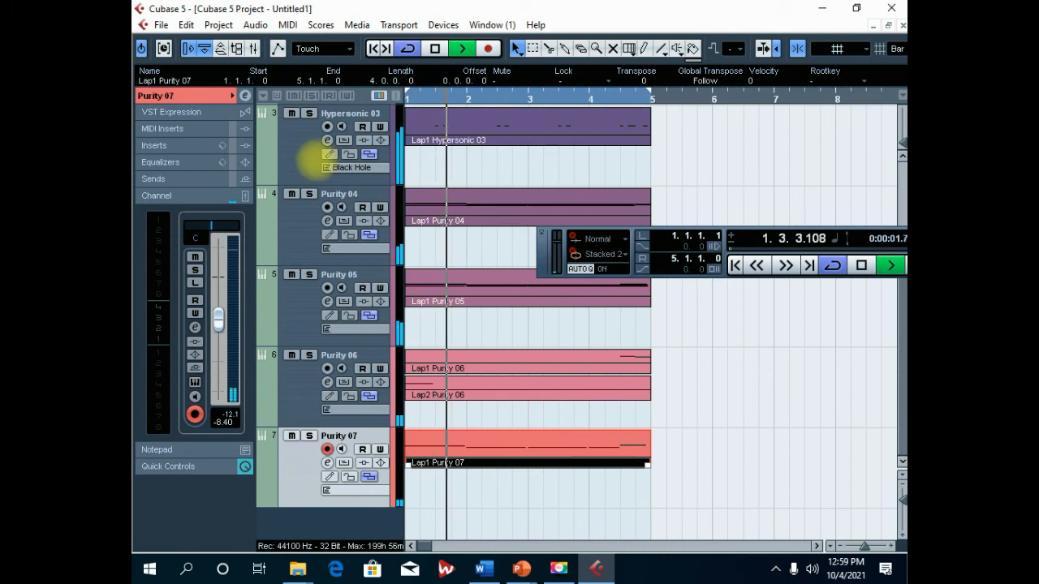
{"action": "key", "text": "space"}
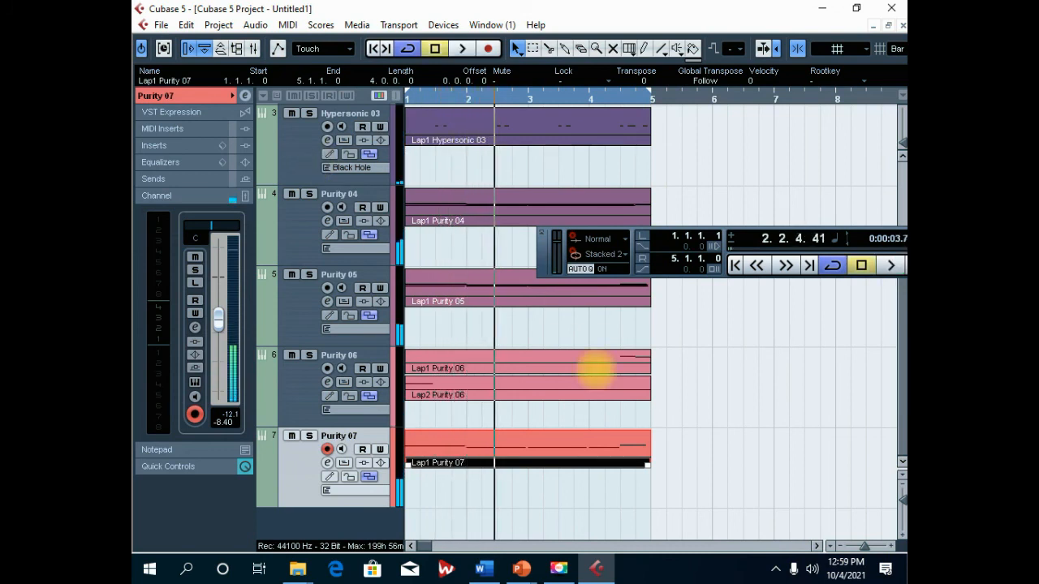
Step: Add another Purity instrument track below Purity 07
{"action": "left_click", "coordinate": [713, 416]}
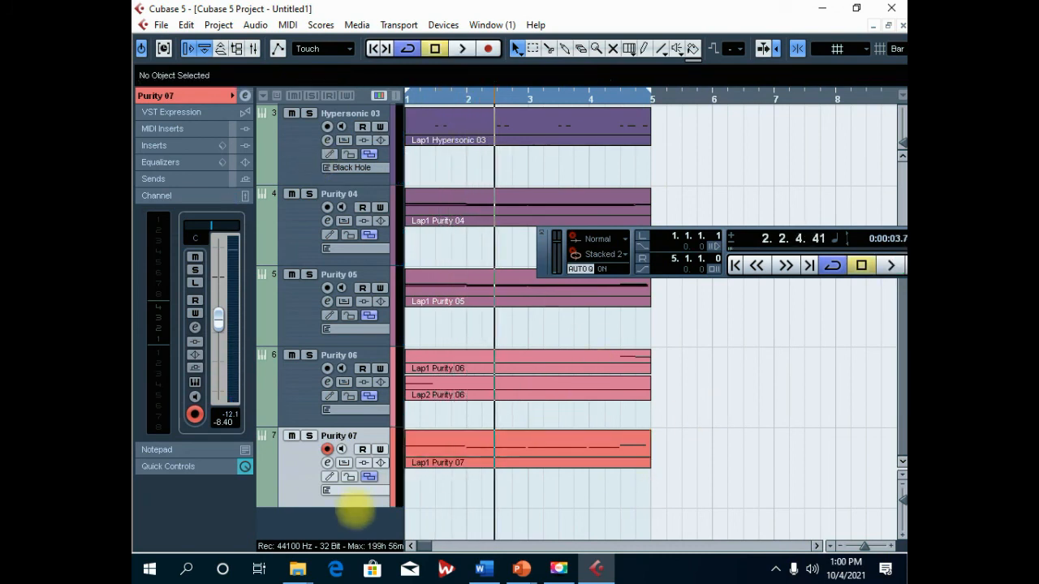
{"action": "right_click", "coordinate": [326, 520]}
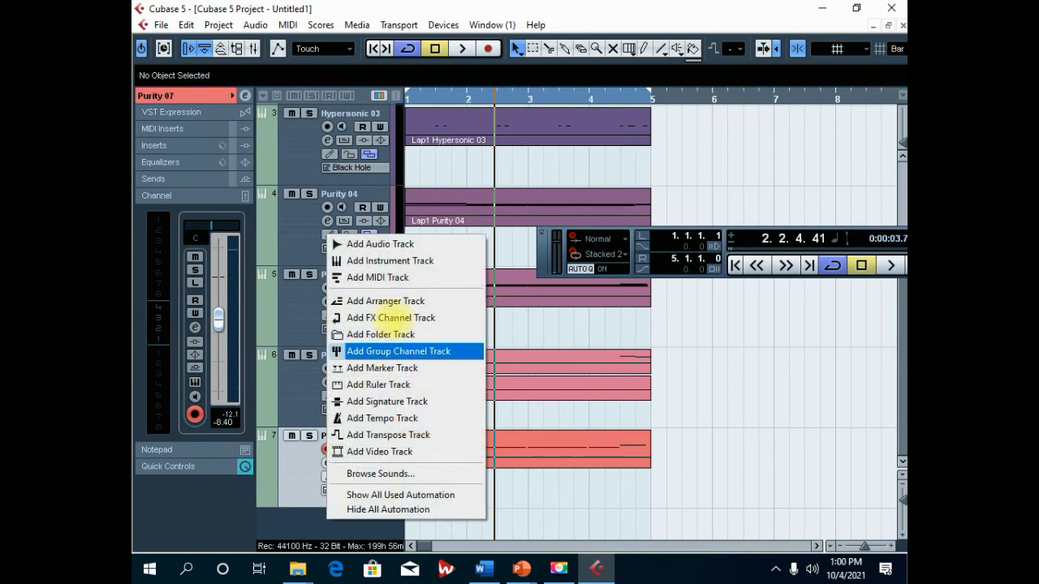
{"action": "left_click", "coordinate": [378, 259]}
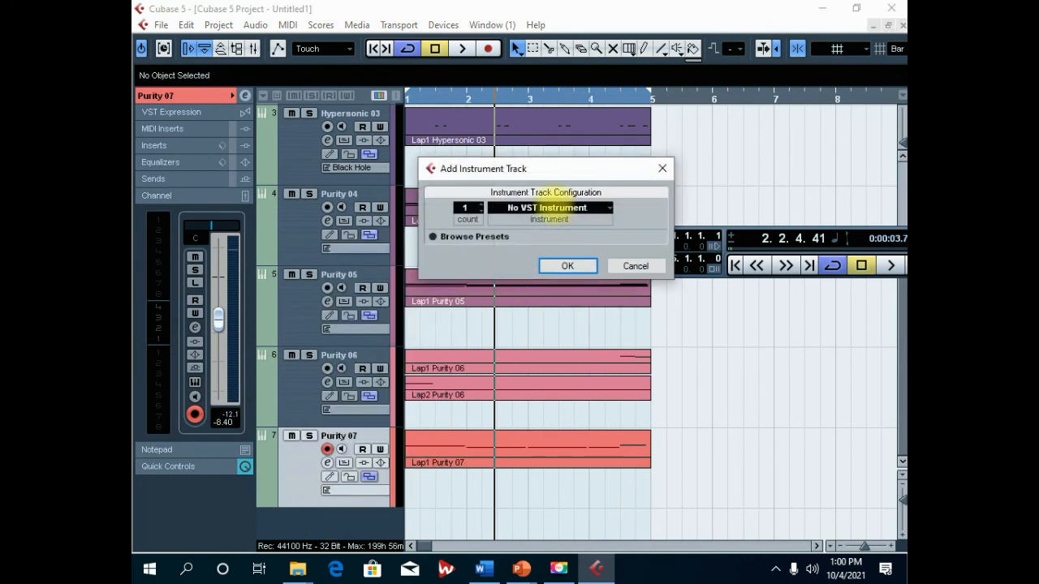
{"action": "left_click", "coordinate": [553, 210]}
{"action": "left_click", "coordinate": [536, 420]}
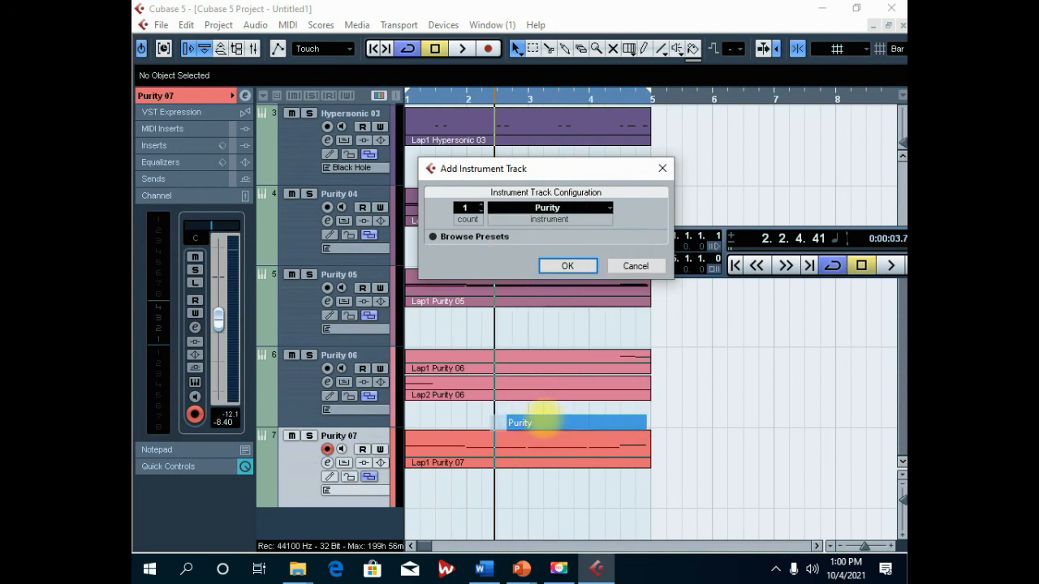
{"action": "left_click", "coordinate": [566, 265]}
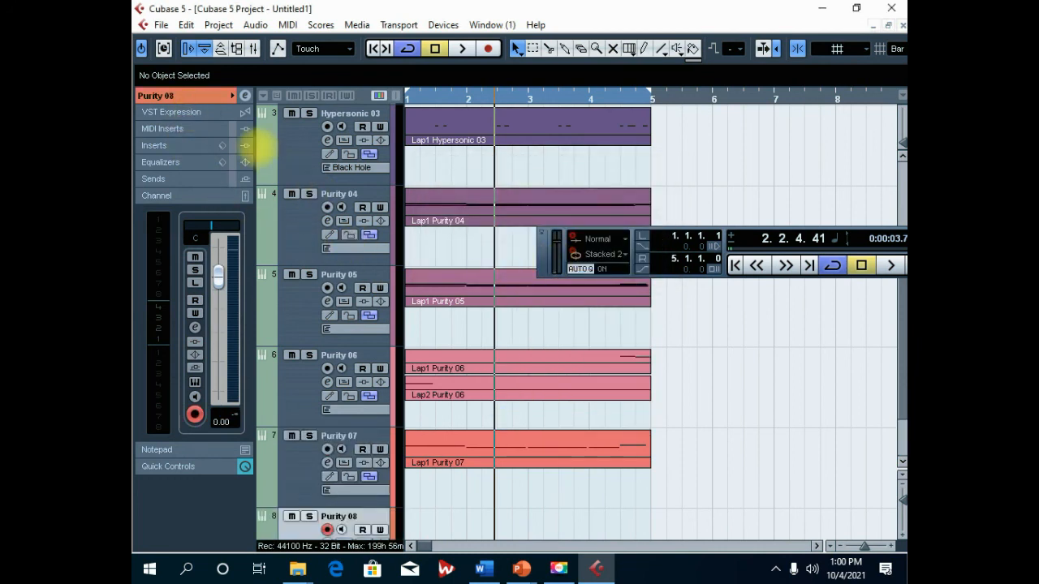
Step: Open Purity 08's instrument and load AC.Nylon Guitar from the Guitar & Plucked presets
{"action": "left_click", "coordinate": [158, 96]}
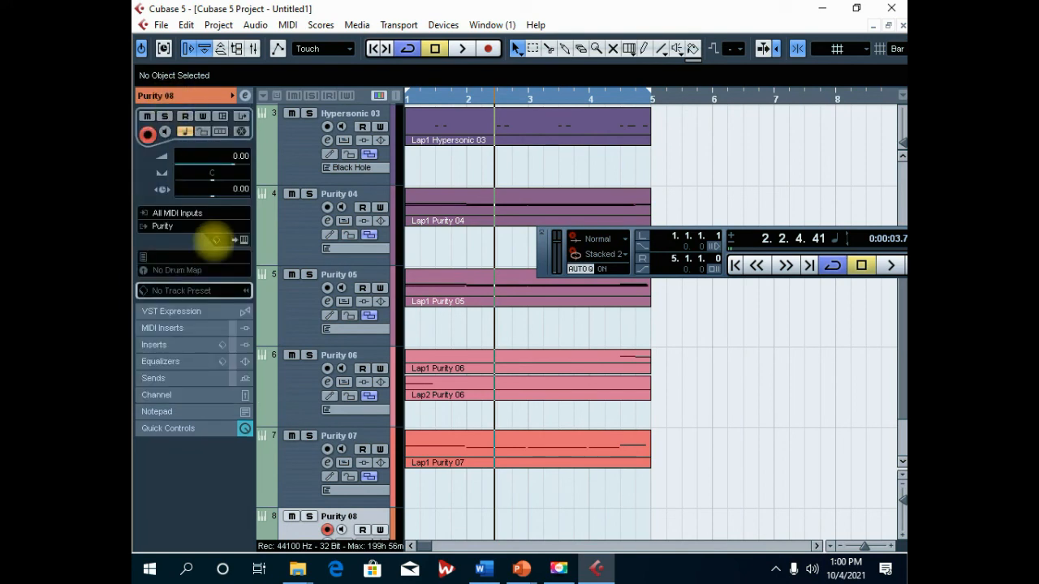
{"action": "left_click", "coordinate": [234, 240]}
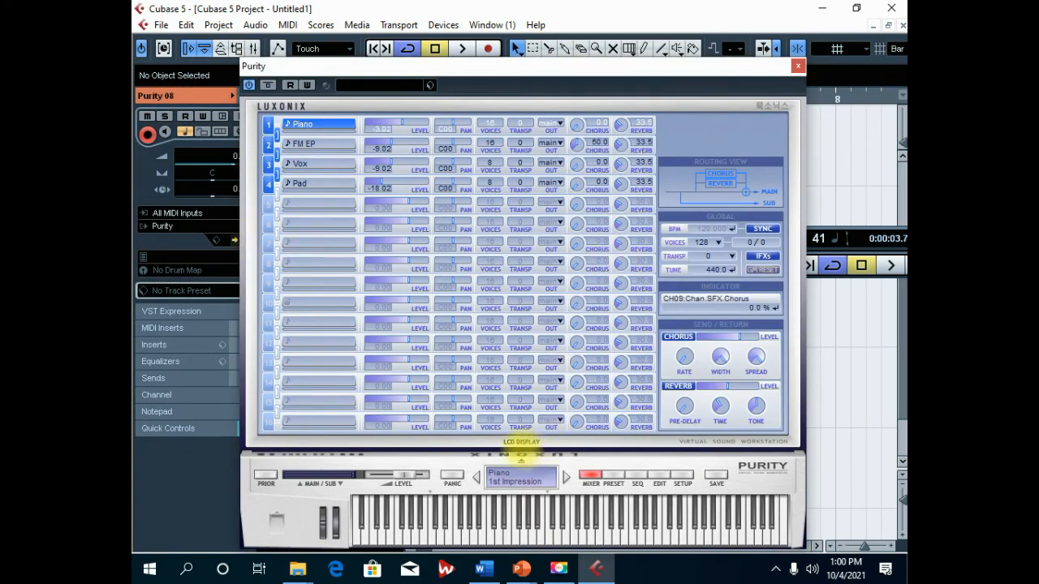
{"action": "left_click", "coordinate": [612, 476]}
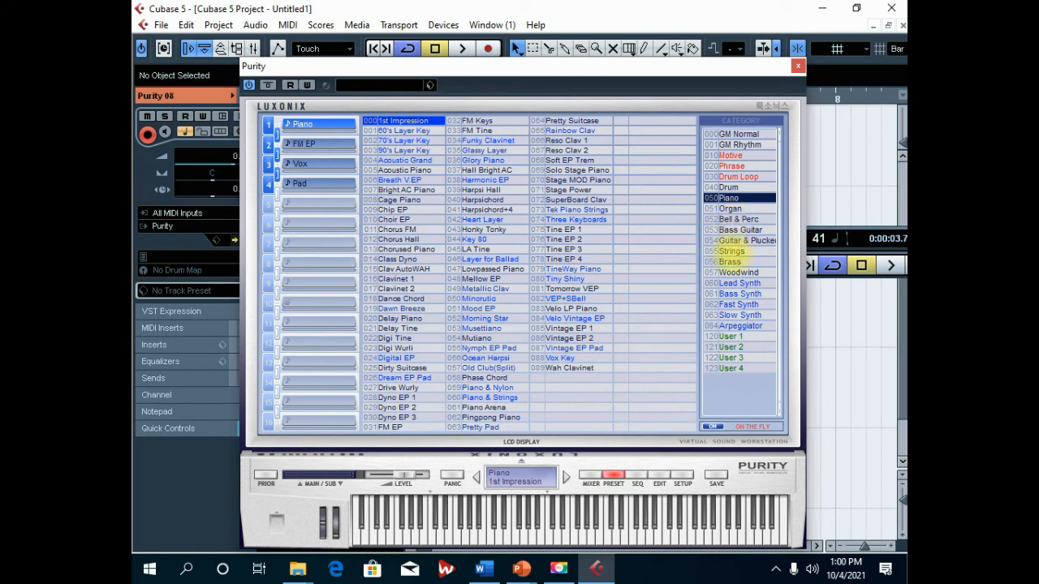
{"action": "left_click", "coordinate": [743, 240]}
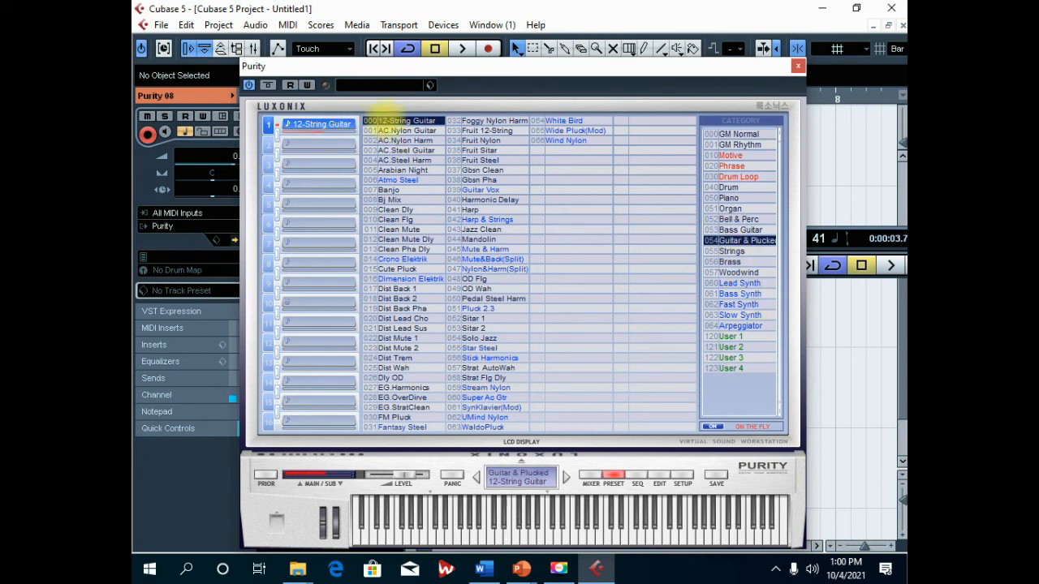
{"action": "left_click", "coordinate": [389, 130]}
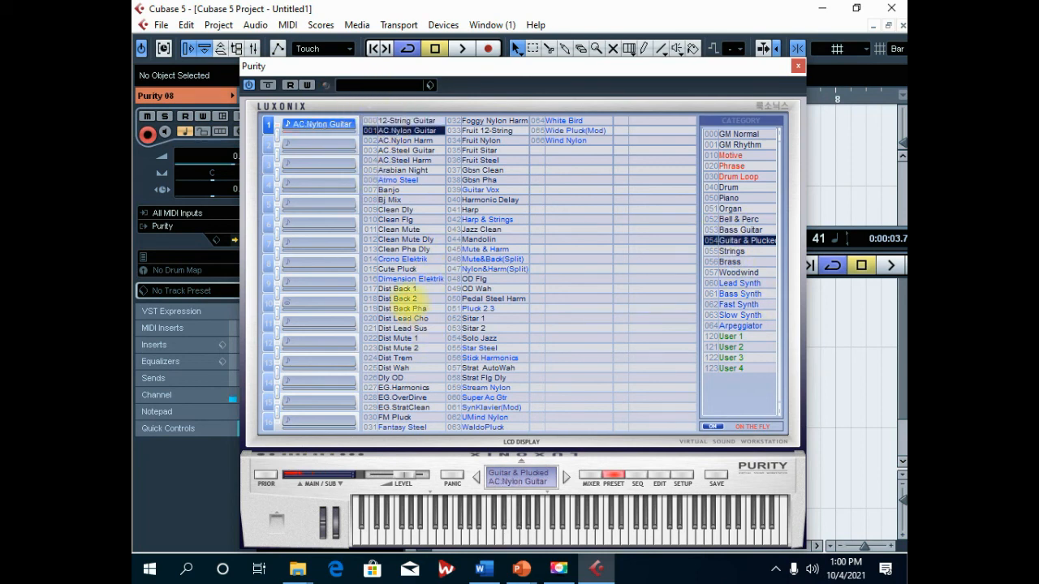
Step: Audition Guitar & Plucked presets for Purity 08, including Dimension Elektrik, Dist Trem, Cute Pluck, Clean Mute Dly and Clean Pha Dly
{"action": "left_click", "coordinate": [410, 298]}
{"action": "left_click", "coordinate": [399, 279]}
{"action": "left_click", "coordinate": [399, 268]}
{"action": "left_click", "coordinate": [400, 279]}
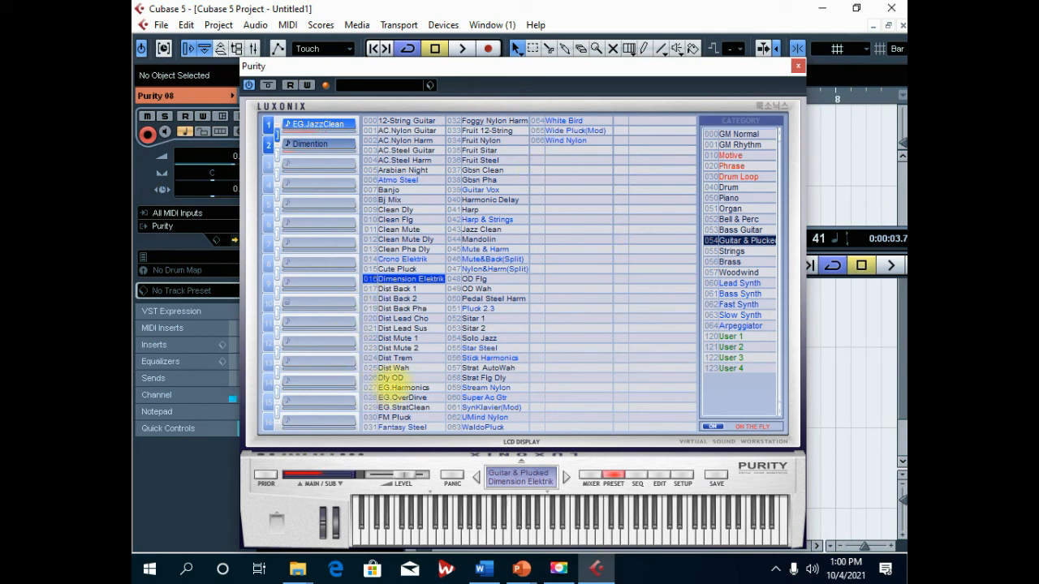
{"action": "left_click", "coordinate": [398, 358]}
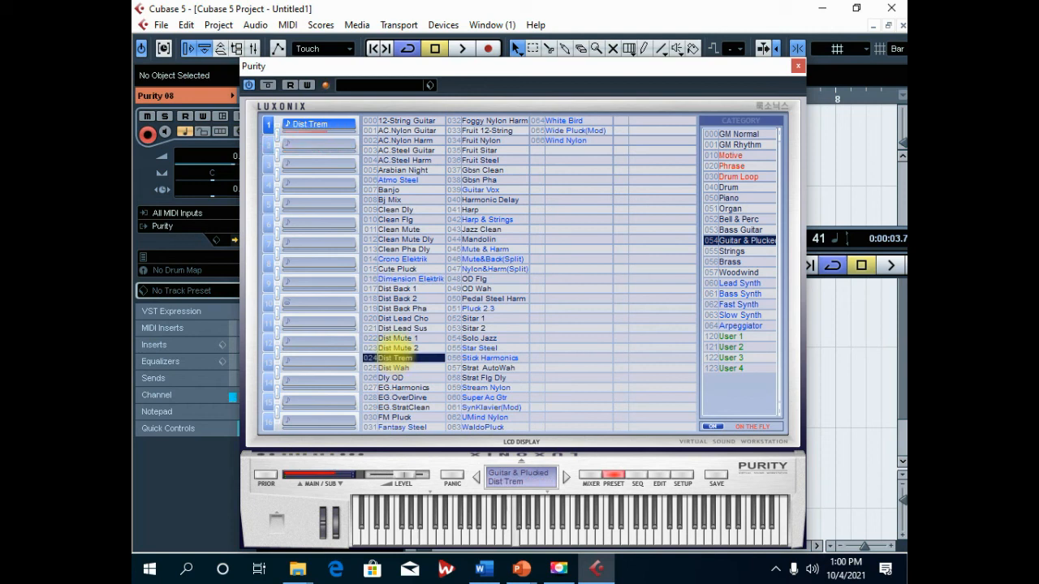
{"action": "left_click", "coordinate": [396, 337]}
{"action": "left_click", "coordinate": [397, 269]}
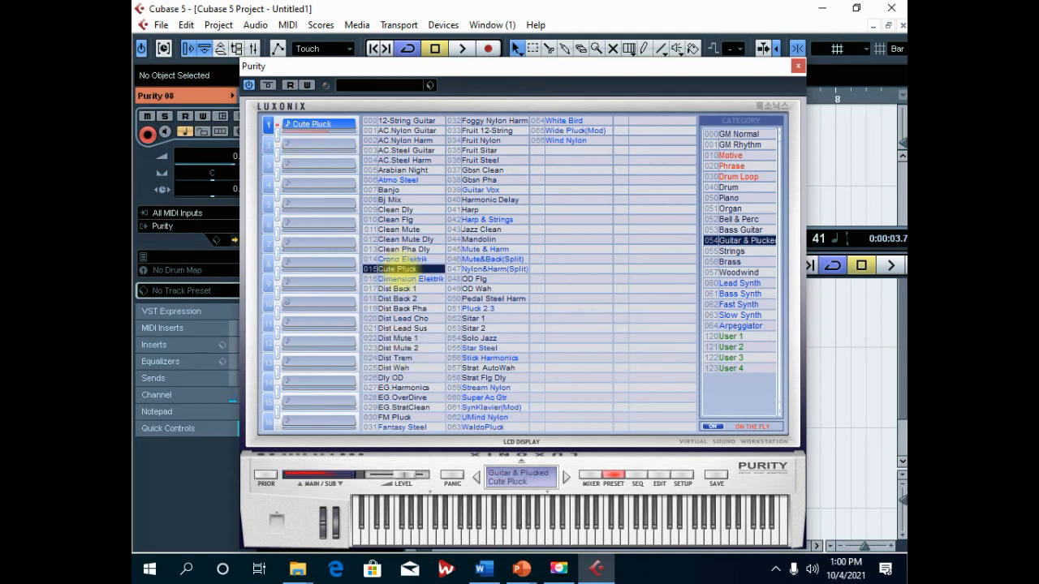
{"action": "left_click", "coordinate": [405, 230]}
{"action": "left_click", "coordinate": [401, 240]}
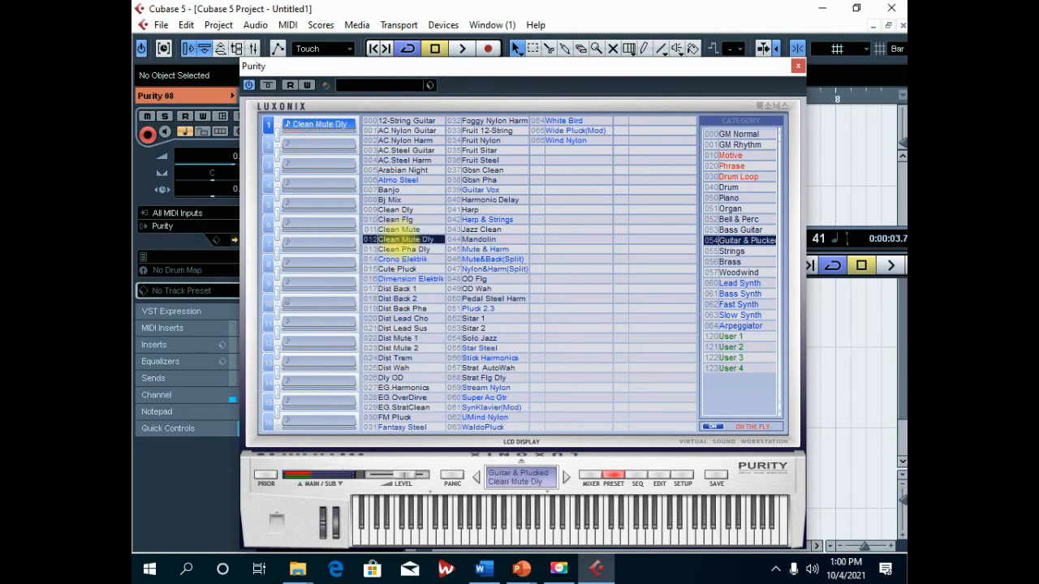
{"action": "left_click", "coordinate": [402, 249]}
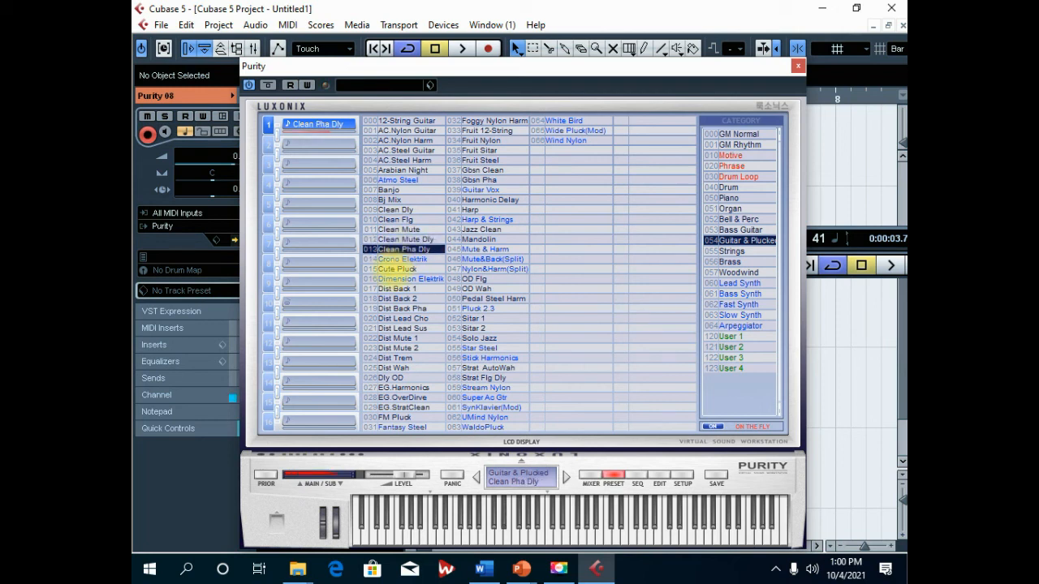
Step: Audition distorted guitar presets such as Dist Trem, Dly OD and Dist Back 1, load Dimension Elektrik and close the instrument window
{"action": "left_click", "coordinate": [398, 269]}
{"action": "left_click", "coordinate": [398, 289]}
{"action": "left_click", "coordinate": [395, 298]}
{"action": "left_click", "coordinate": [395, 308]}
{"action": "left_click", "coordinate": [396, 328]}
{"action": "left_click", "coordinate": [396, 347]}
{"action": "left_click", "coordinate": [396, 358]}
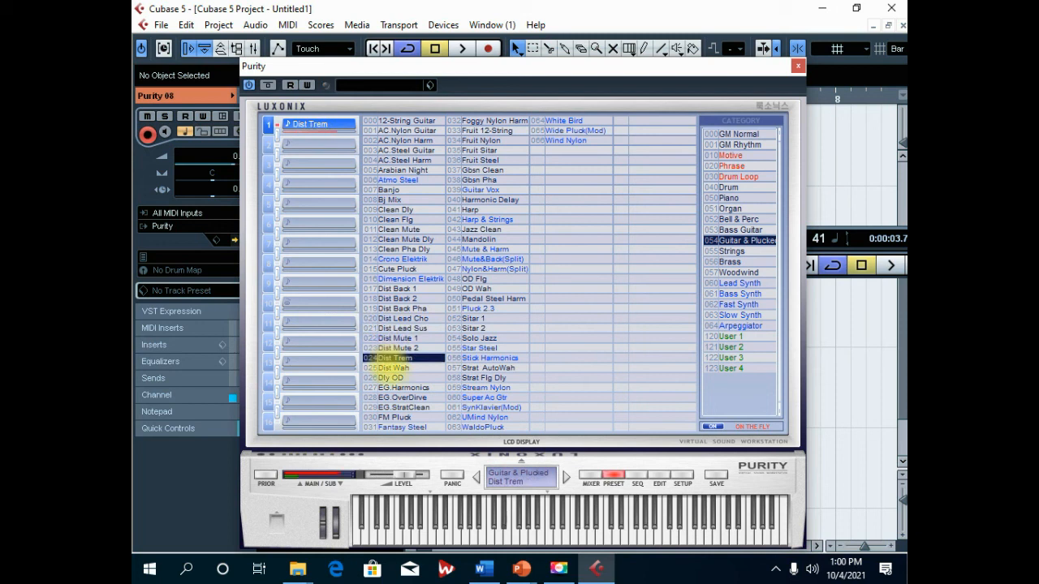
{"action": "left_click", "coordinate": [395, 368]}
{"action": "left_click", "coordinate": [397, 377]}
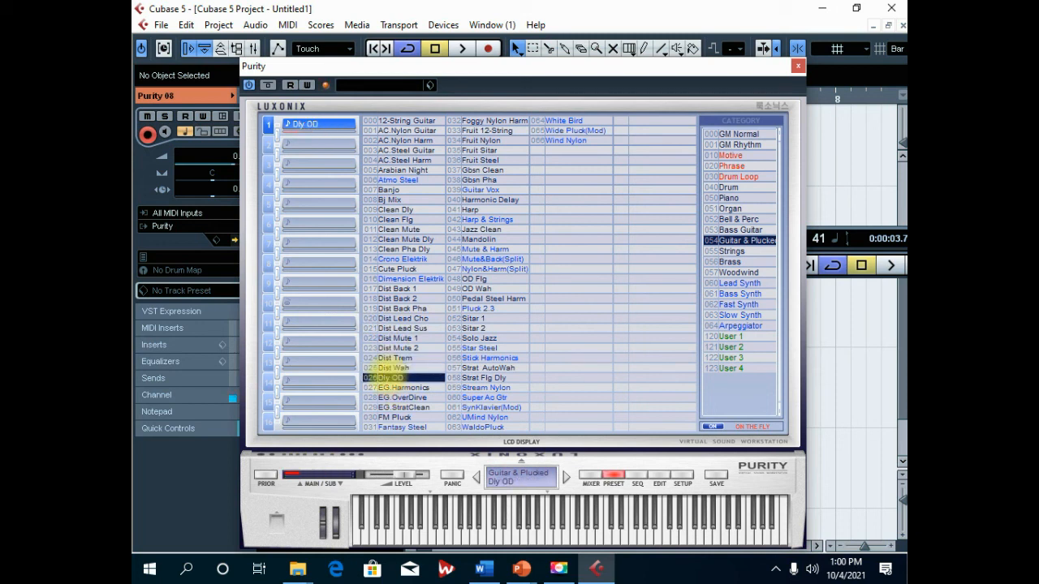
{"action": "left_click", "coordinate": [392, 308]}
{"action": "left_click", "coordinate": [393, 289]}
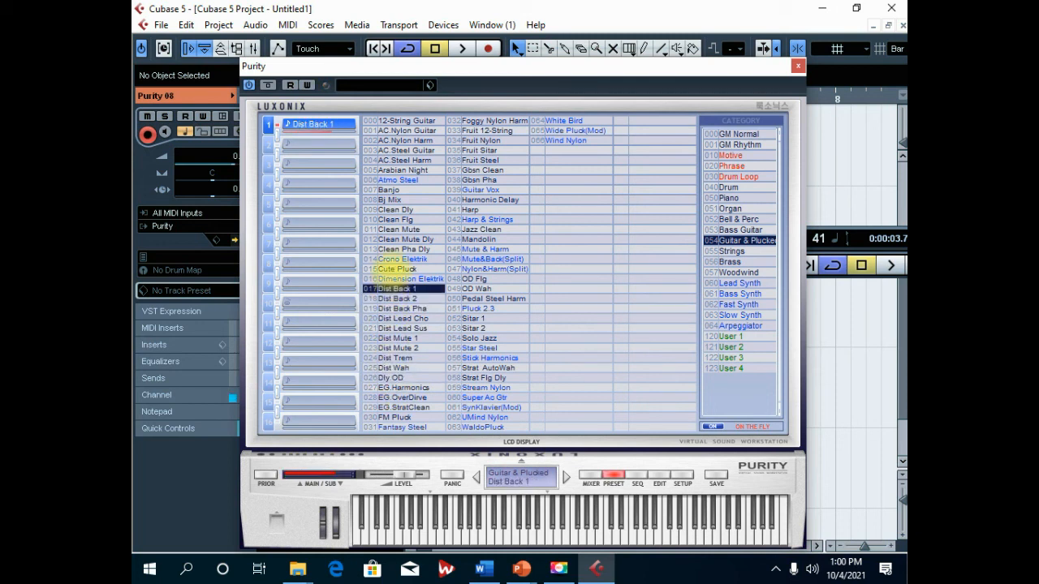
{"action": "left_click", "coordinate": [399, 278]}
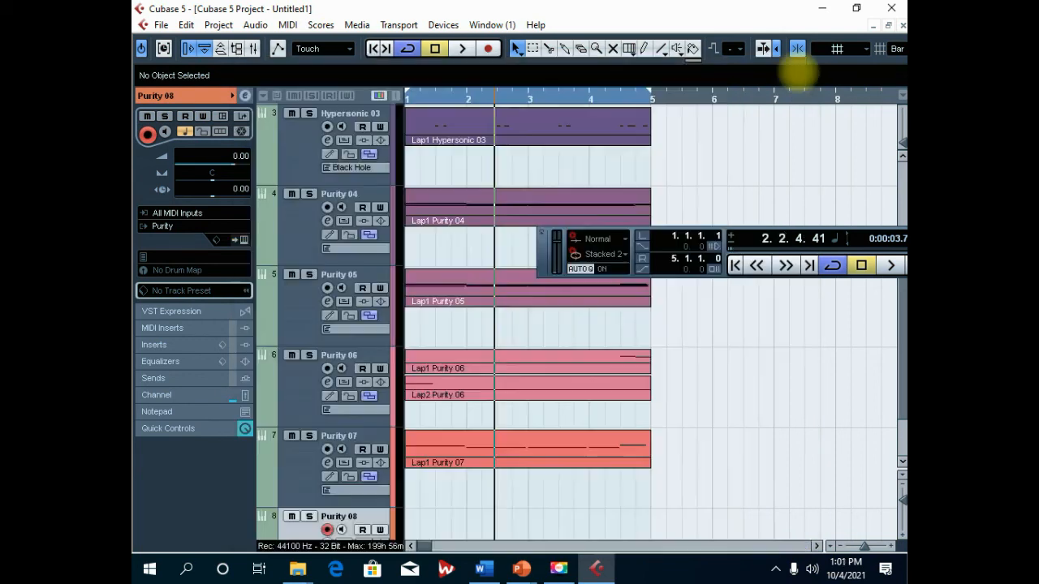
{"action": "left_click", "coordinate": [798, 66]}
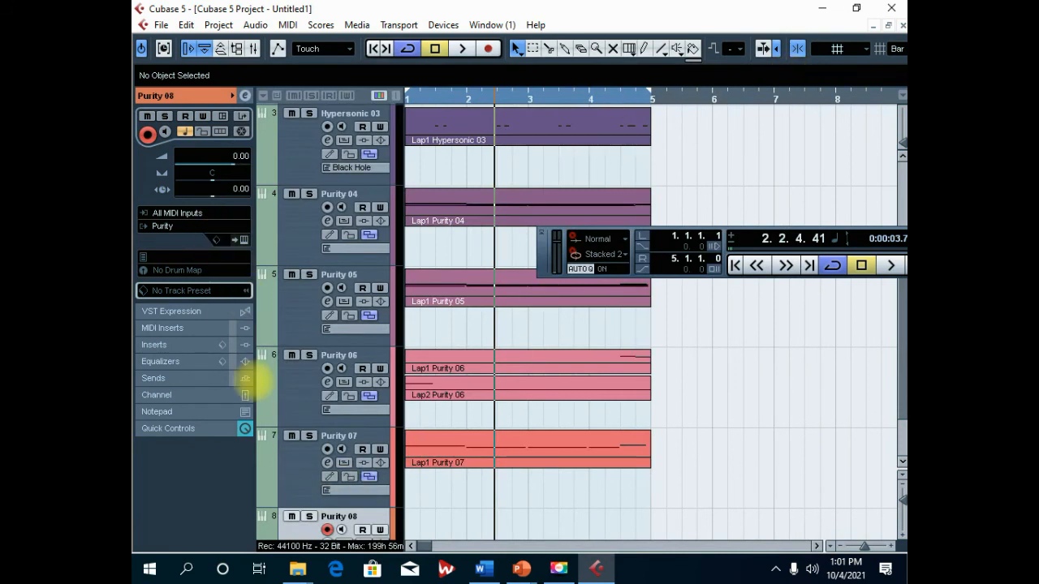
Step: Reopen Purity 08's instrument, audition AC.Nylon Harm, load 12-String Guitar and close the instrument window
{"action": "left_click", "coordinate": [235, 240]}
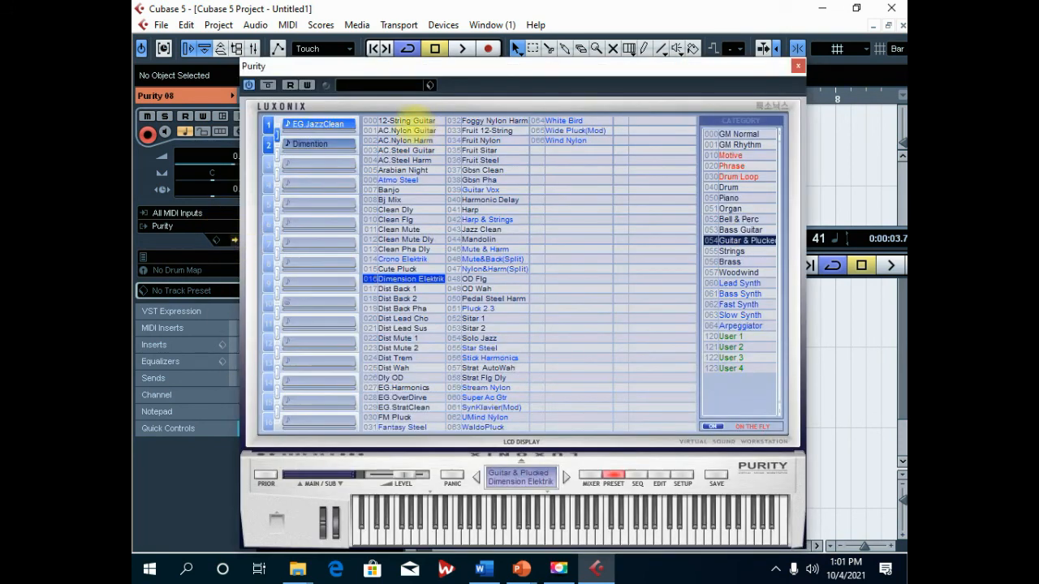
{"action": "left_click", "coordinate": [409, 130]}
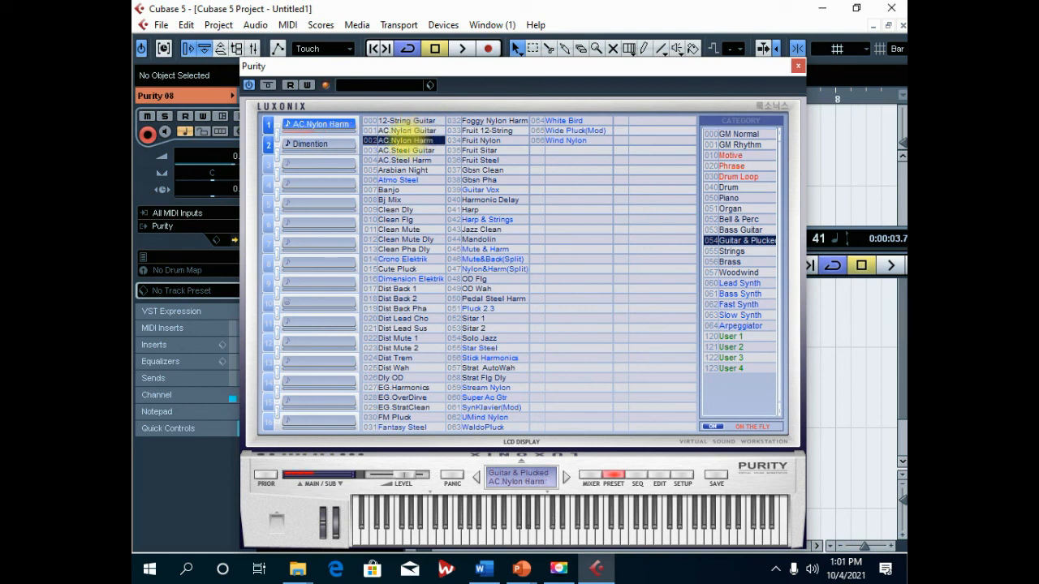
{"action": "left_click", "coordinate": [403, 120]}
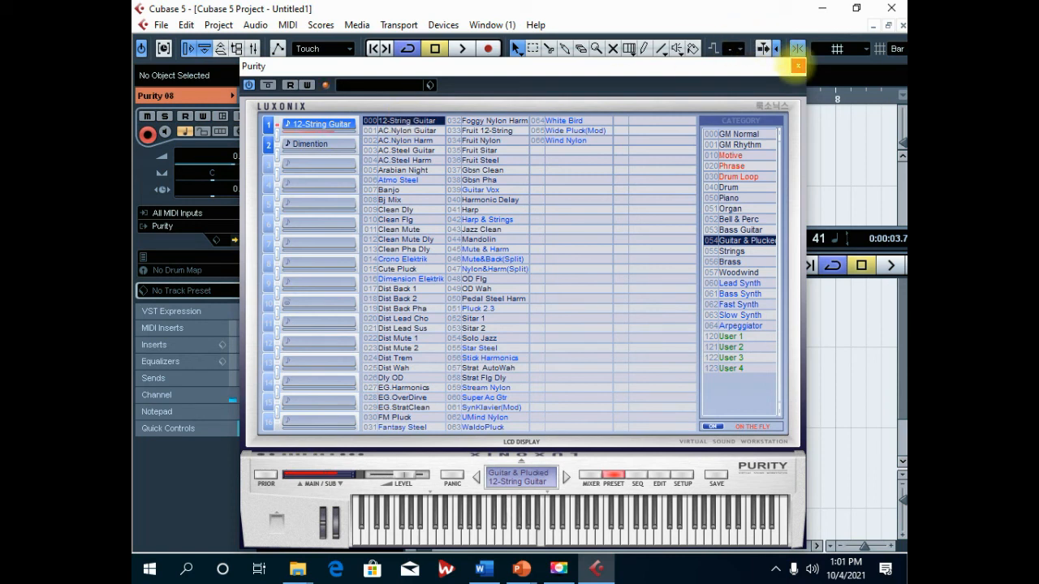
{"action": "left_click", "coordinate": [798, 66]}
Step: Record a four-bar 12-String Guitar part on Purity 08 from the start of the loop
{"action": "left_click", "coordinate": [374, 48]}
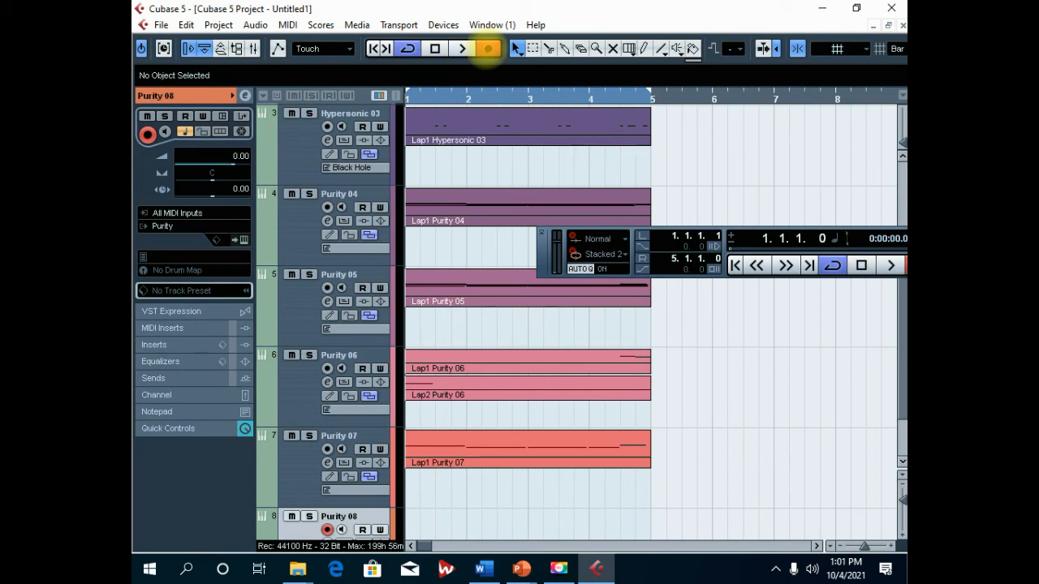
{"action": "left_click", "coordinate": [488, 48]}
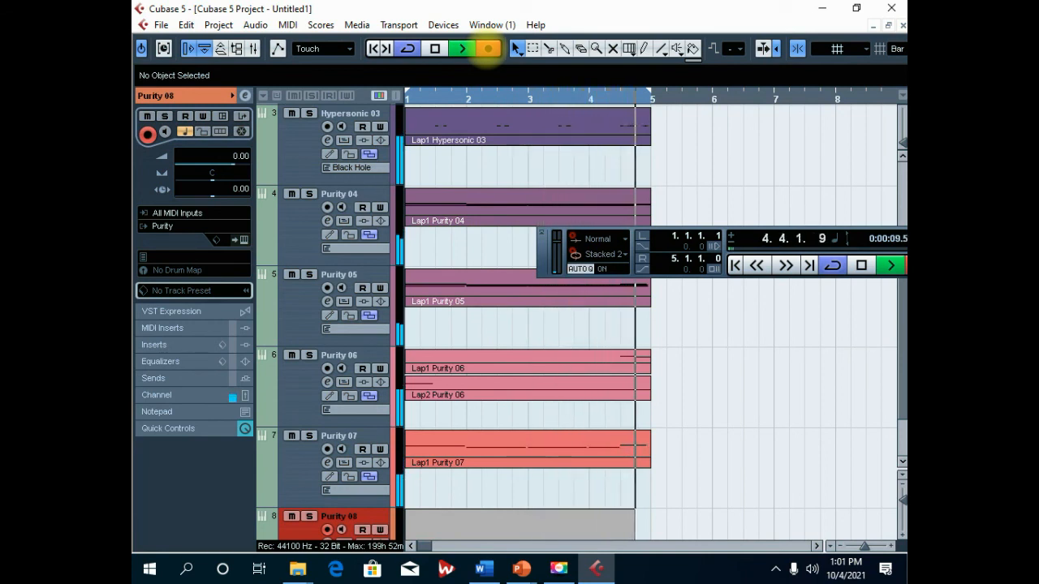
{"action": "key", "text": "space"}
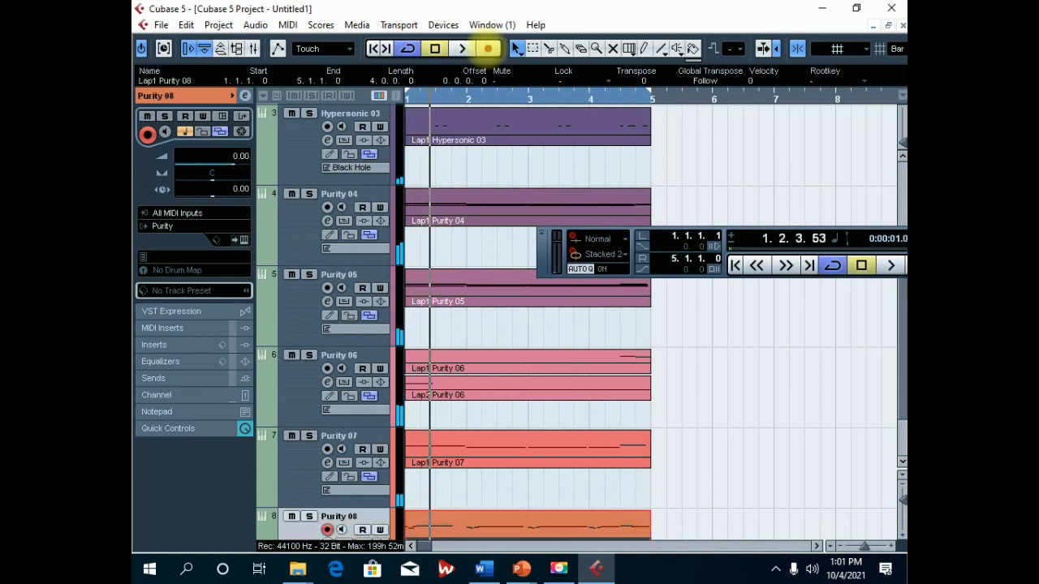
Step: Play the loop from the start to hear the recorded Purity 08 part with the other tracks
{"action": "left_click", "coordinate": [373, 52]}
{"action": "key", "text": "space"}
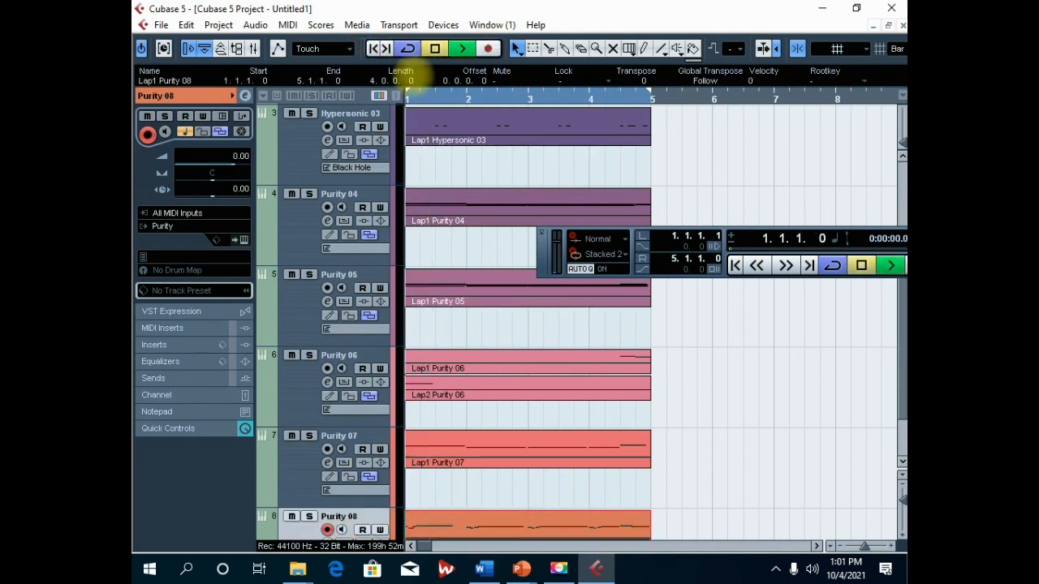
{"action": "scroll", "coordinate": [499, 320], "scroll_direction": "down", "scroll_amount": 1}
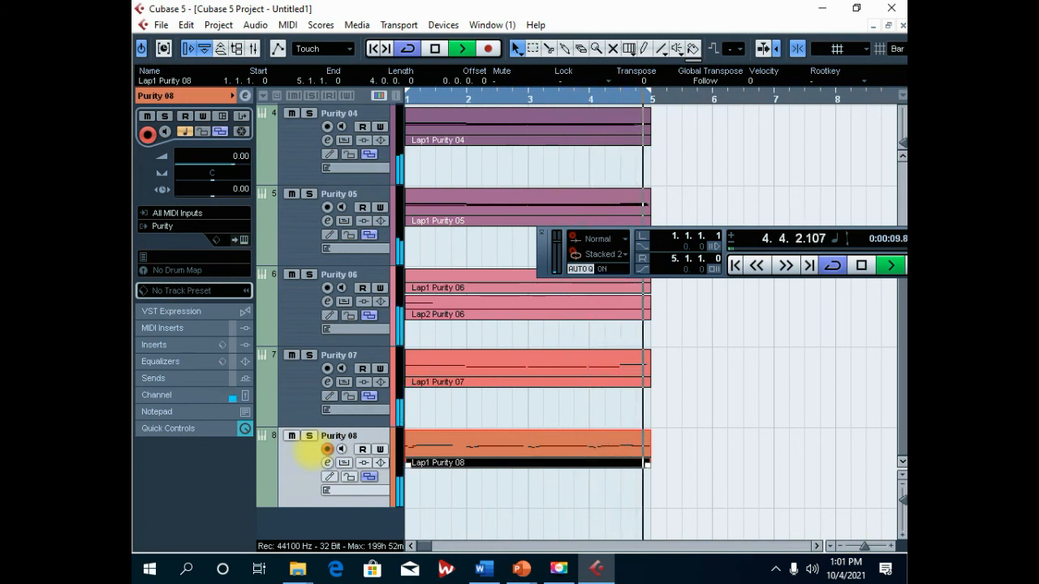
{"action": "key", "text": "space"}
Step: Change Purity 08's preset to AC.Nylon Guitar, listening to the track soloed and then unsoloed in the full mix
{"action": "left_click", "coordinate": [308, 436]}
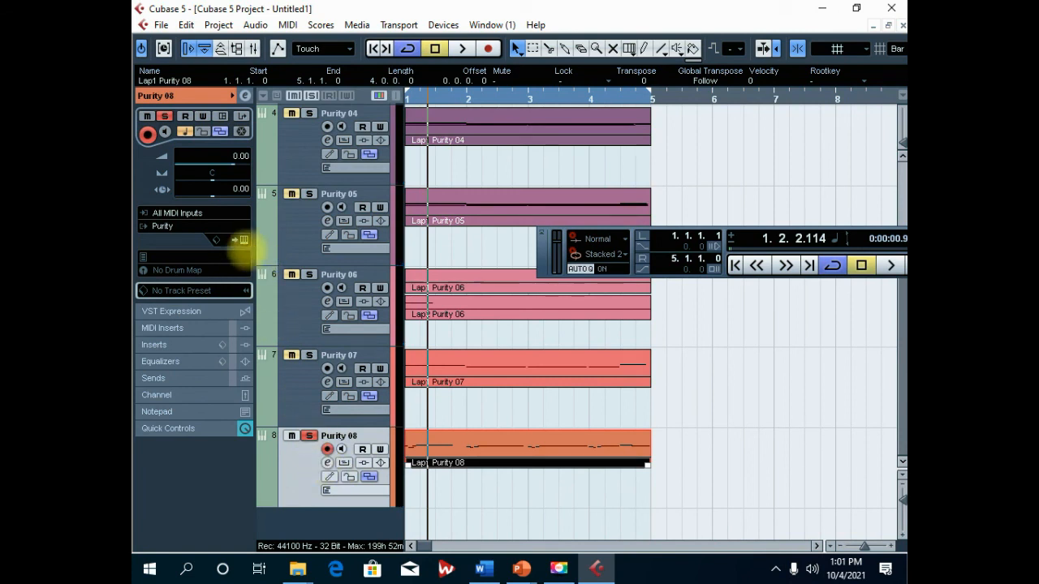
{"action": "left_click", "coordinate": [238, 239]}
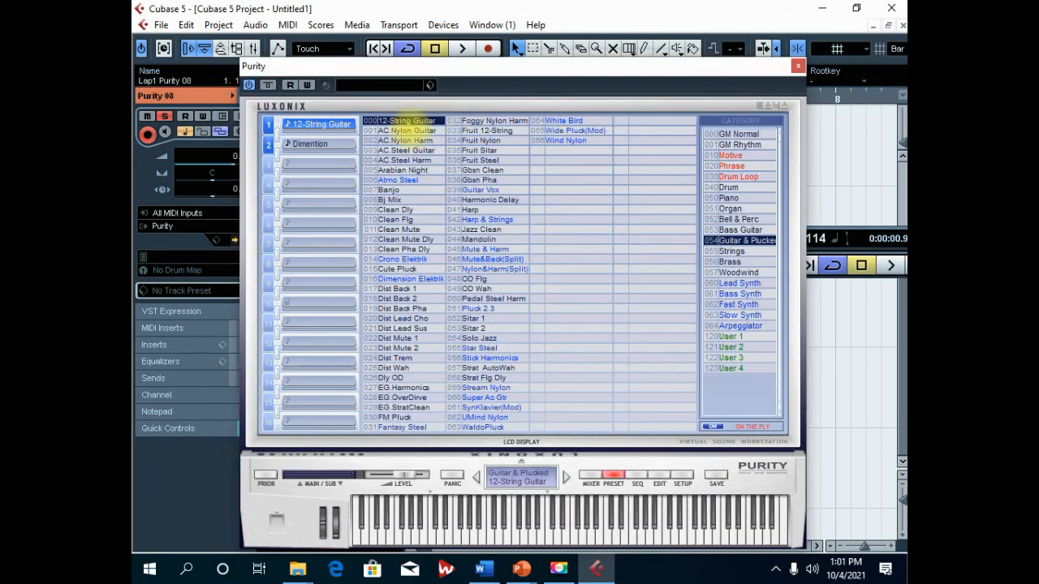
{"action": "key", "text": "space"}
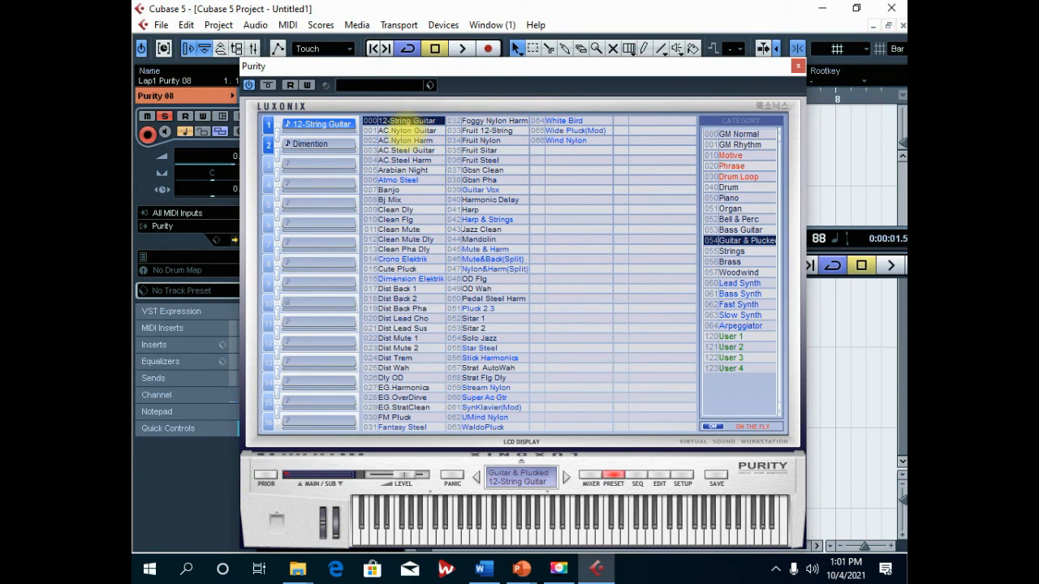
{"action": "left_click", "coordinate": [404, 130]}
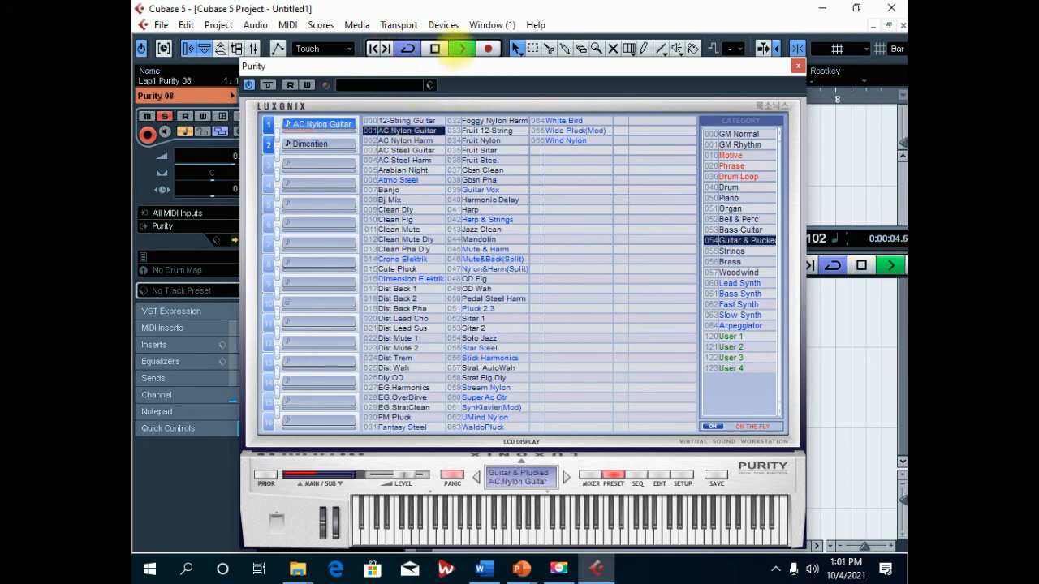
{"action": "left_click_drag", "start_coordinate": [391, 72], "coordinate": [610, 72]}
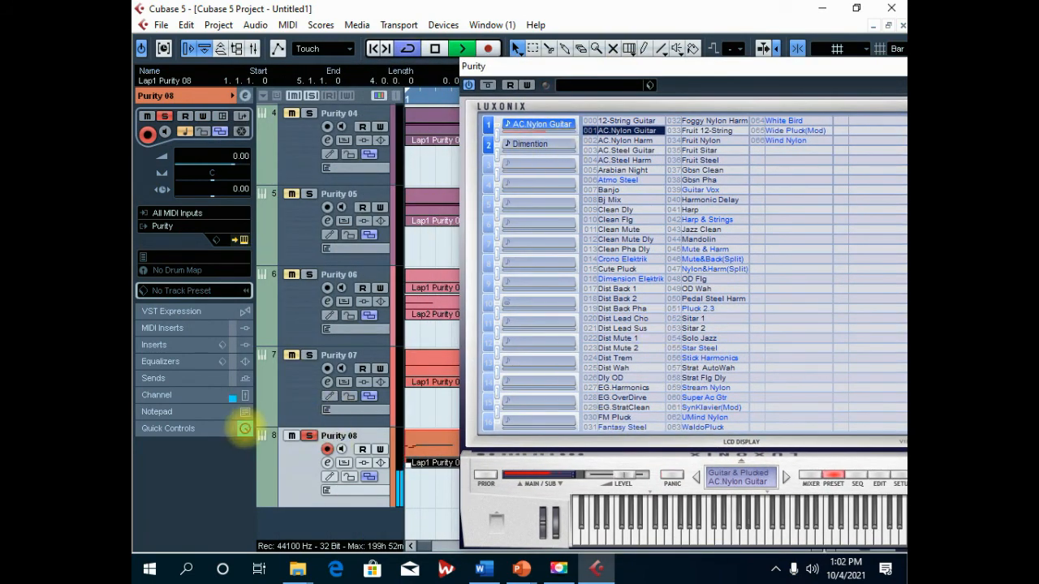
{"action": "left_click", "coordinate": [308, 436]}
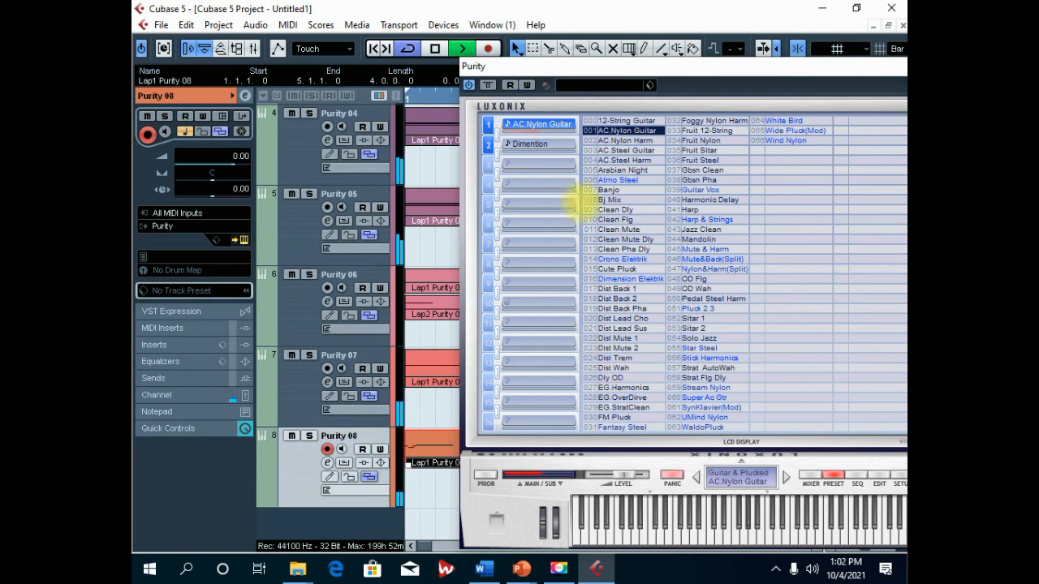
Step: Audition Dist Trem, Dist Wah, Dly OD and EG.Harmonics on Purity 08 during playback, then reload AC.Nylon Guitar
{"action": "left_click", "coordinate": [612, 346]}
{"action": "left_click", "coordinate": [613, 358]}
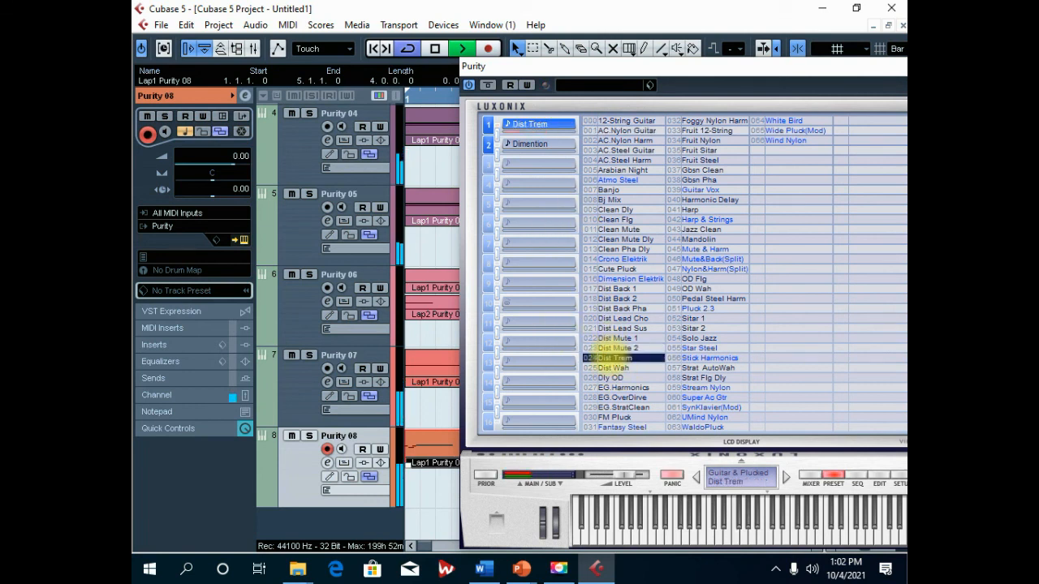
{"action": "left_click", "coordinate": [614, 368]}
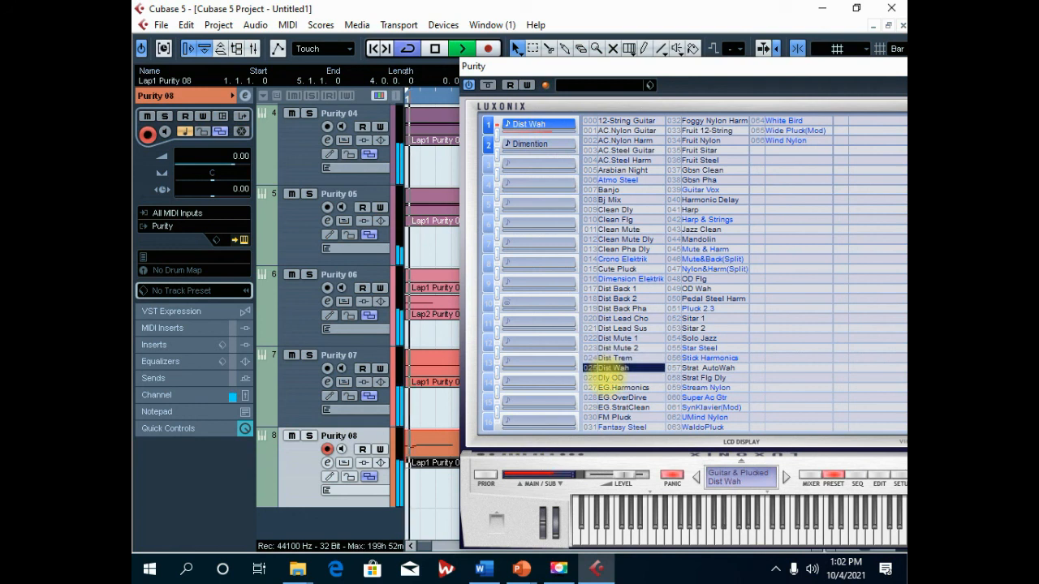
{"action": "left_click", "coordinate": [610, 378]}
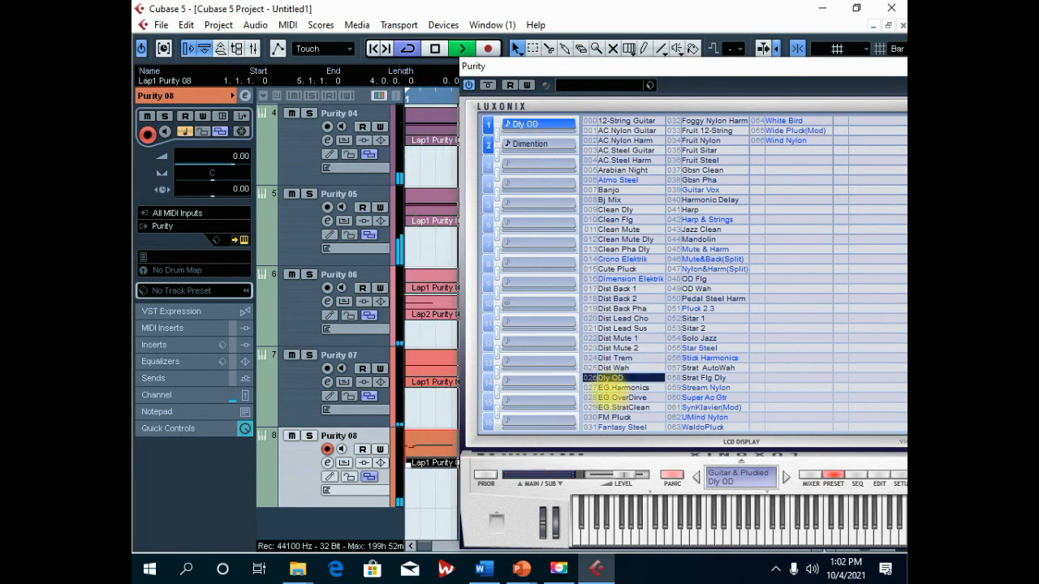
{"action": "left_click", "coordinate": [605, 387]}
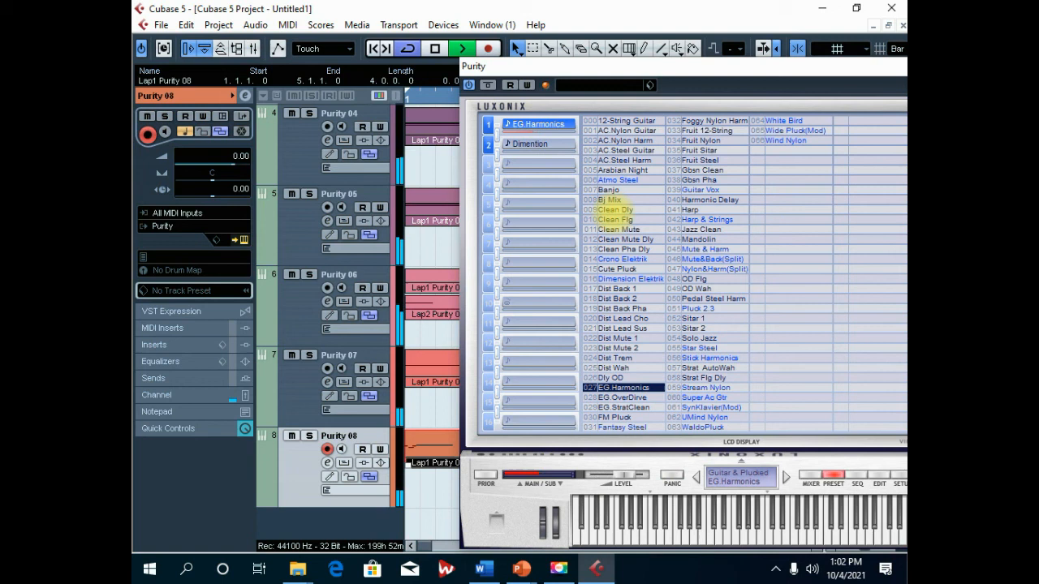
{"action": "left_click", "coordinate": [618, 130]}
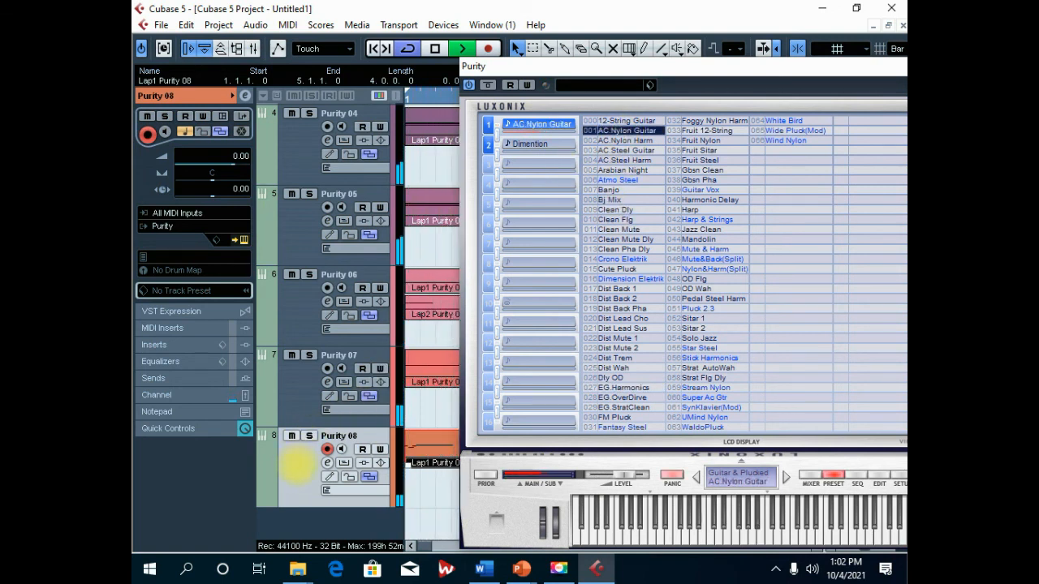
Step: Close Purity 08's instrument window, lower its channel volume to -1.89 and stop playback
{"action": "left_click_drag", "start_coordinate": [852, 68], "coordinate": [561, 91]}
{"action": "left_click", "coordinate": [727, 90]}
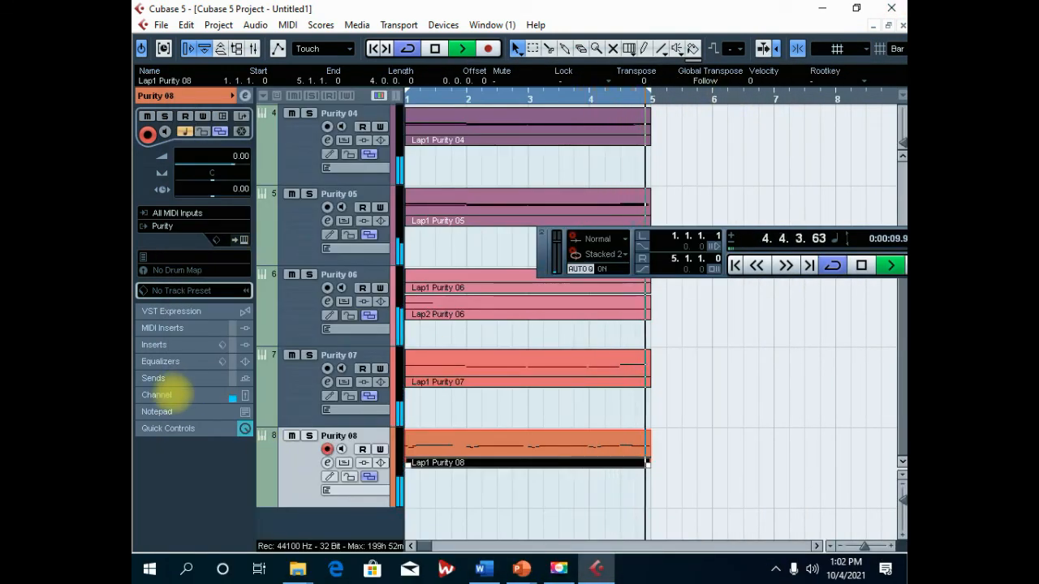
{"action": "left_click", "coordinate": [183, 393]}
{"action": "mouse_move", "coordinate": [217, 278]}
{"action": "left_mouse_down"}
{"action": "mouse_move", "coordinate": [209, 290]}
{"action": "mouse_move", "coordinate": [220, 289]}
{"action": "left_mouse_up"}
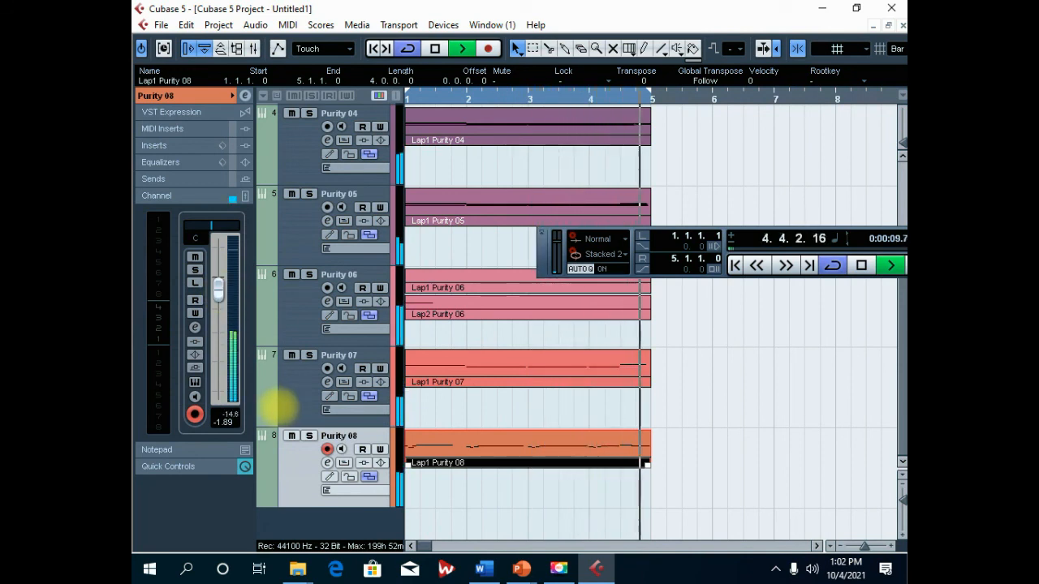
{"action": "left_click_drag", "start_coordinate": [721, 231], "coordinate": [790, 205]}
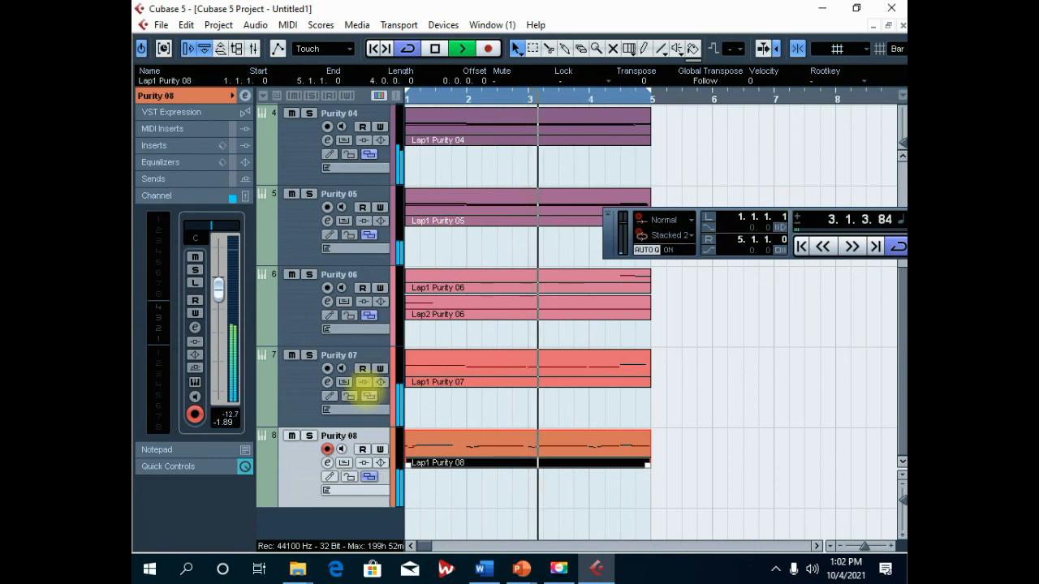
{"action": "key", "text": "space"}
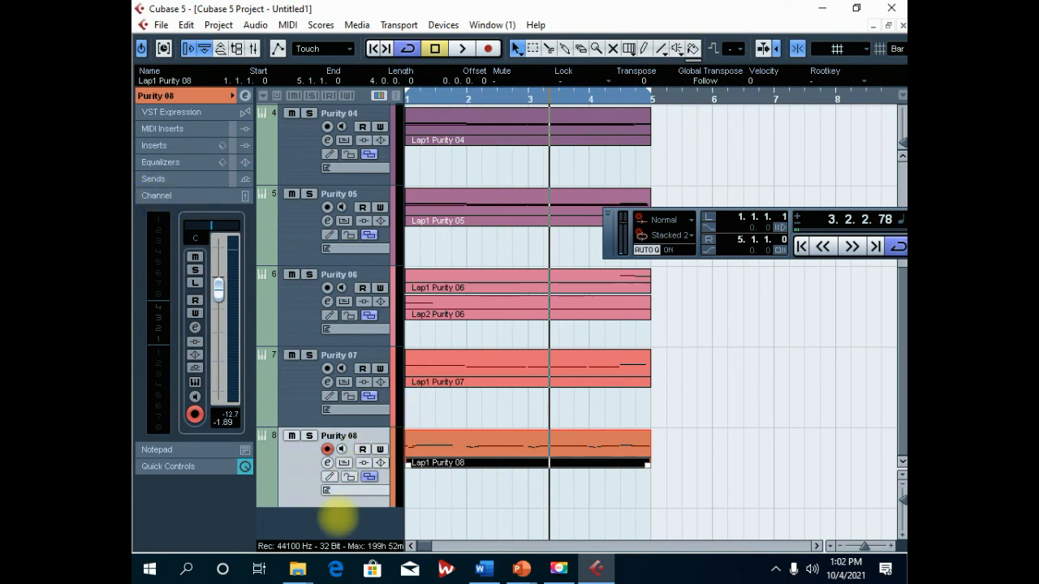
Step: Add one new instrument track below Purity 08 using the Purity VST instrument
{"action": "right_click", "coordinate": [334, 518]}
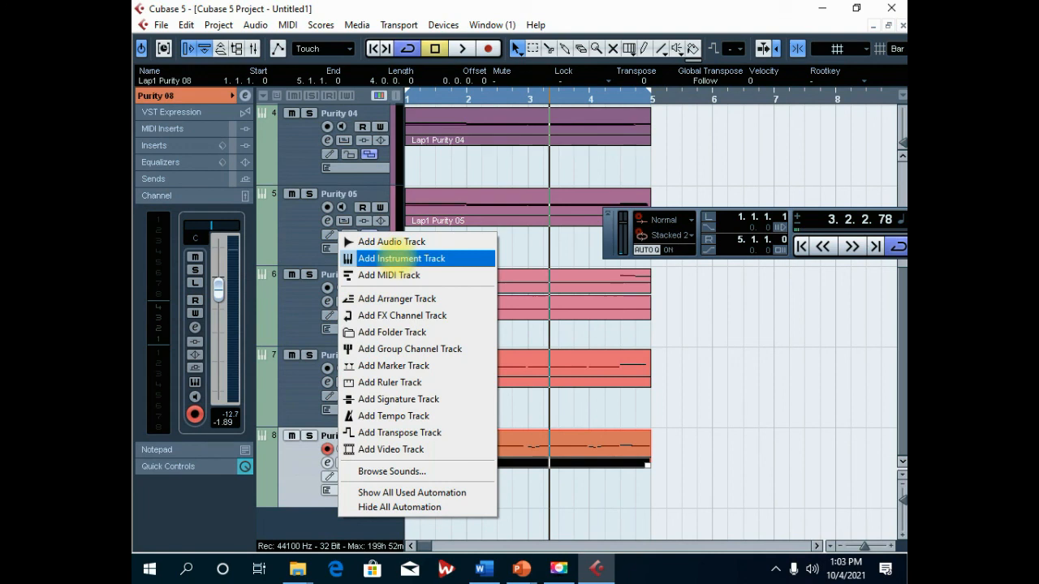
{"action": "left_click", "coordinate": [381, 258]}
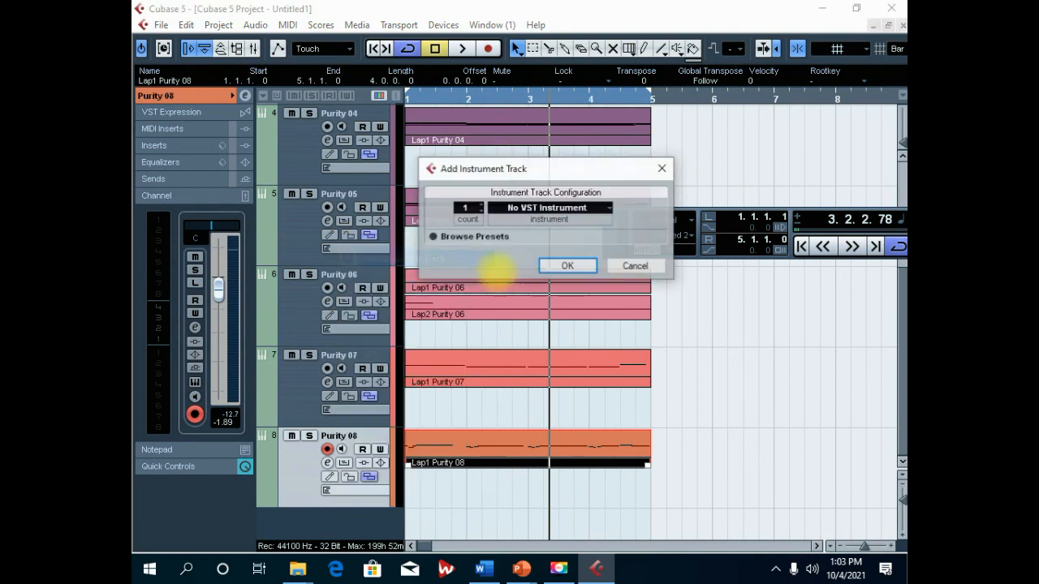
{"action": "left_click", "coordinate": [568, 207]}
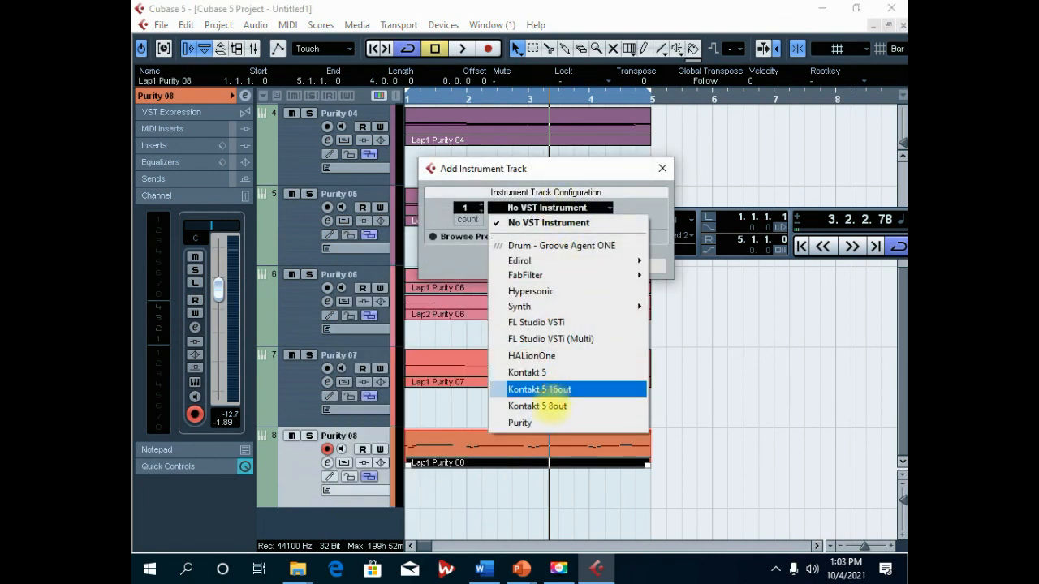
{"action": "left_click", "coordinate": [541, 423]}
{"action": "left_click", "coordinate": [567, 266]}
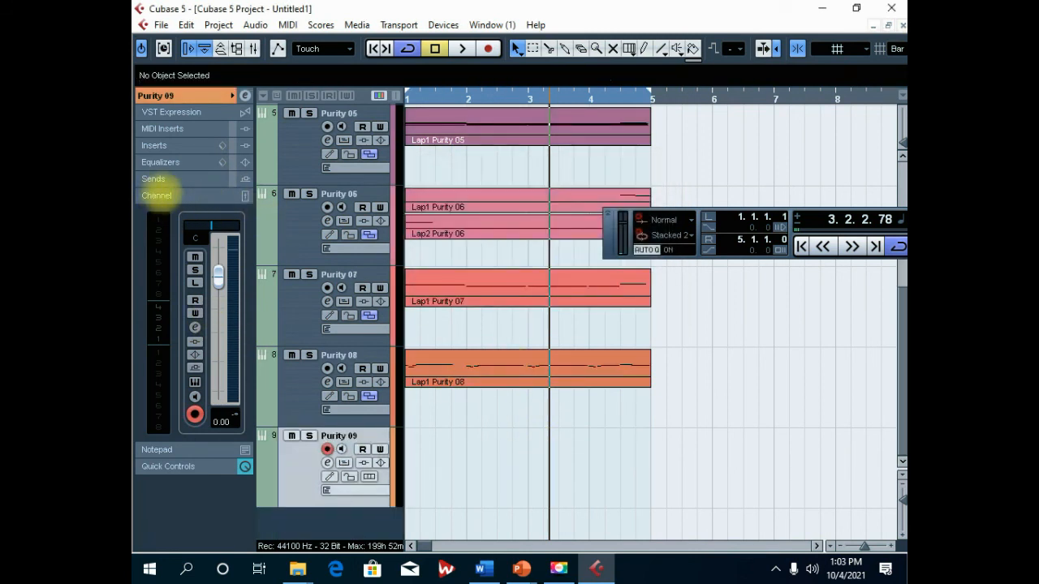
Step: Open Purity 09's instrument, audition Guitar & Plucked presets such as Clean Pha Dly and load Cute Pluck
{"action": "left_click", "coordinate": [158, 95]}
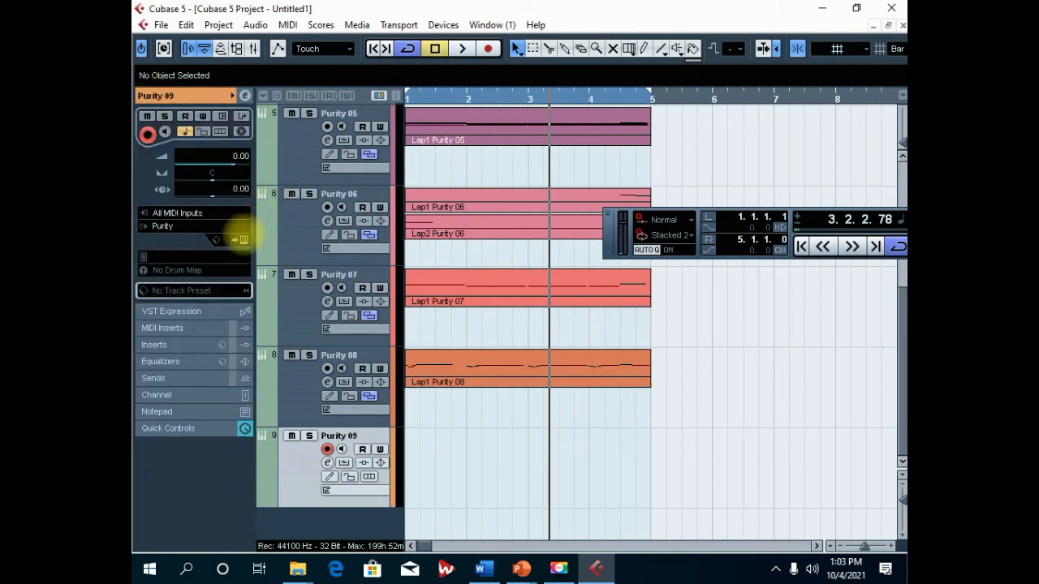
{"action": "left_click", "coordinate": [234, 239]}
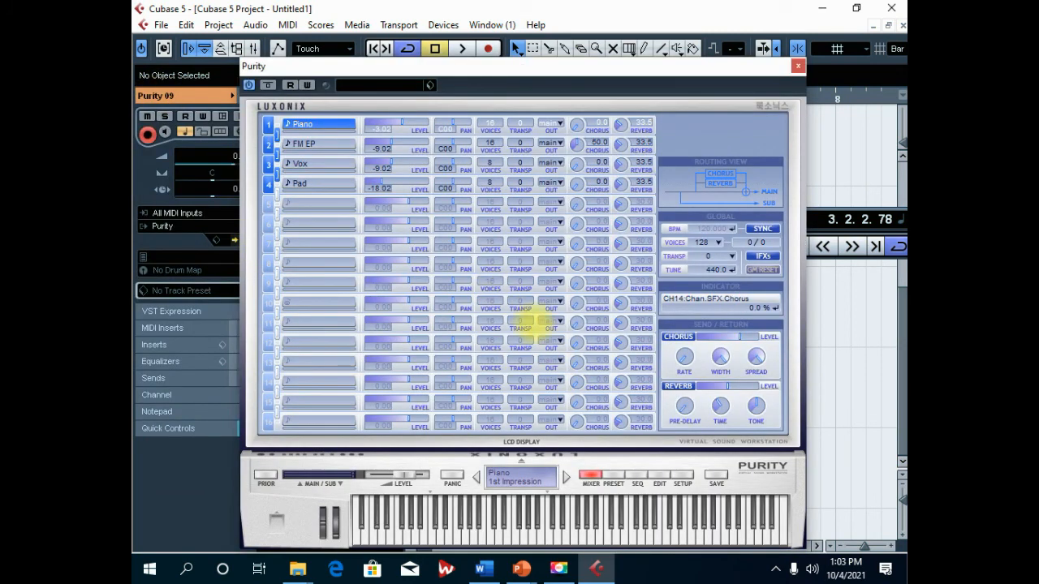
{"action": "left_click", "coordinate": [612, 475]}
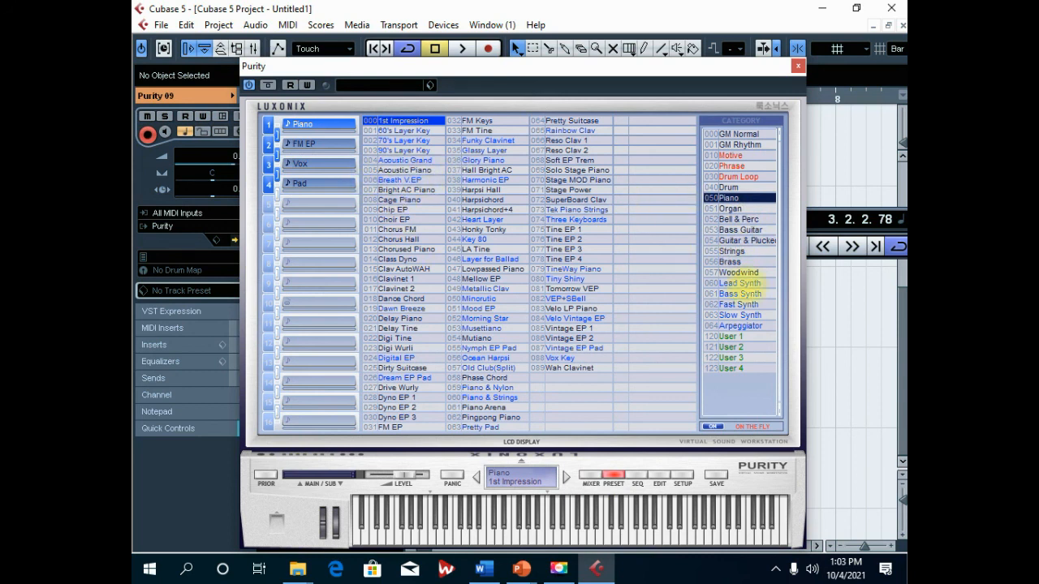
{"action": "left_click", "coordinate": [734, 240]}
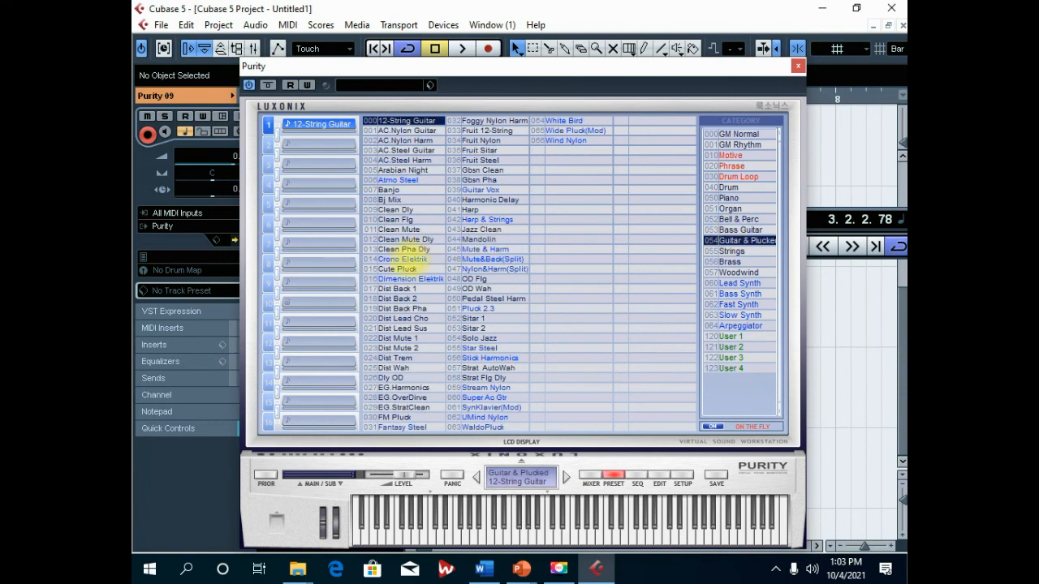
{"action": "left_click", "coordinate": [403, 249]}
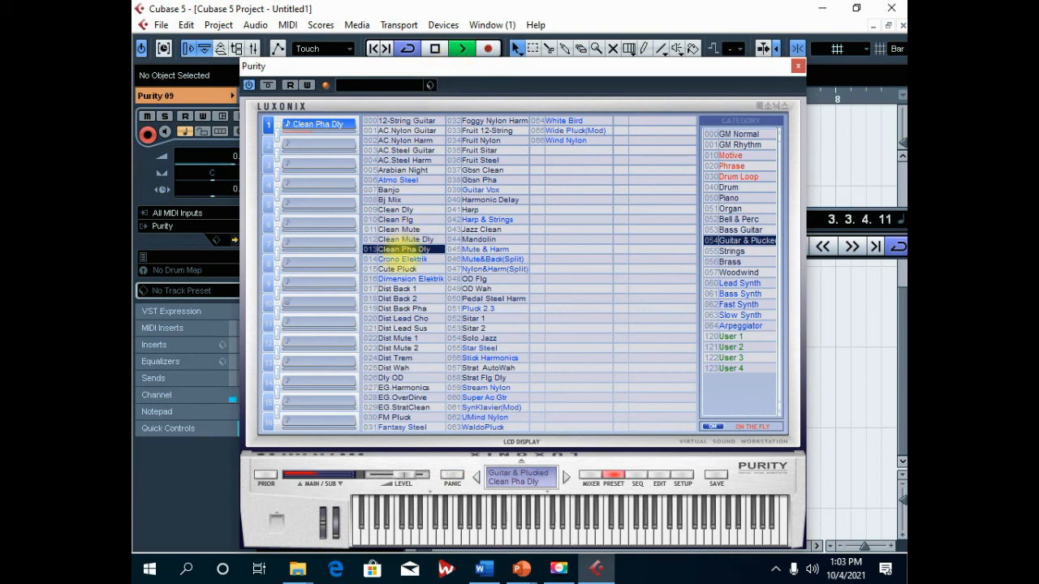
{"action": "left_click", "coordinate": [403, 258]}
{"action": "left_click", "coordinate": [397, 268]}
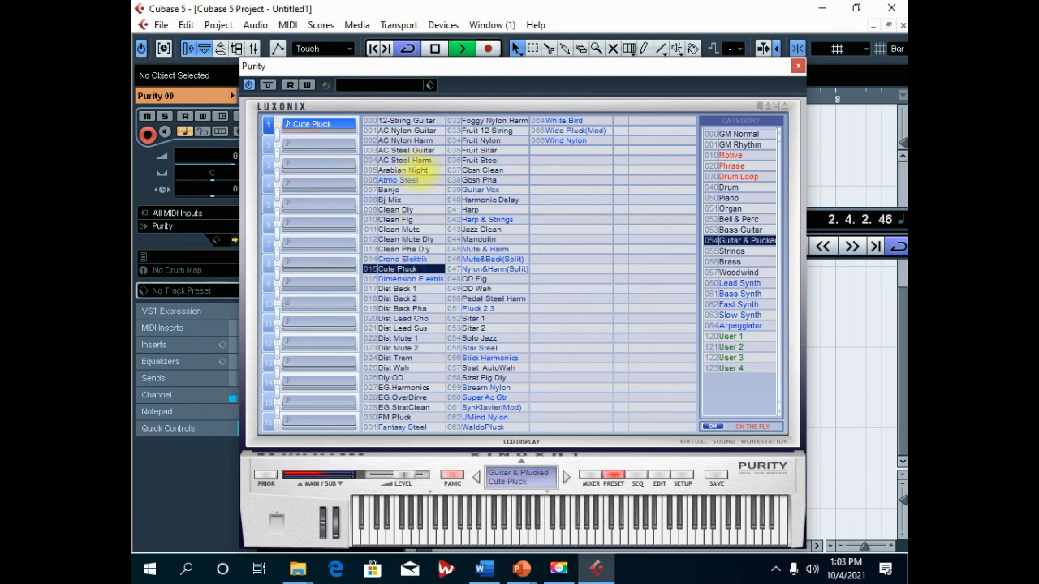
Step: Stop playback and record a looped Cute Pluck part on Purity 09 from the start of the loop
{"action": "left_click", "coordinate": [435, 49]}
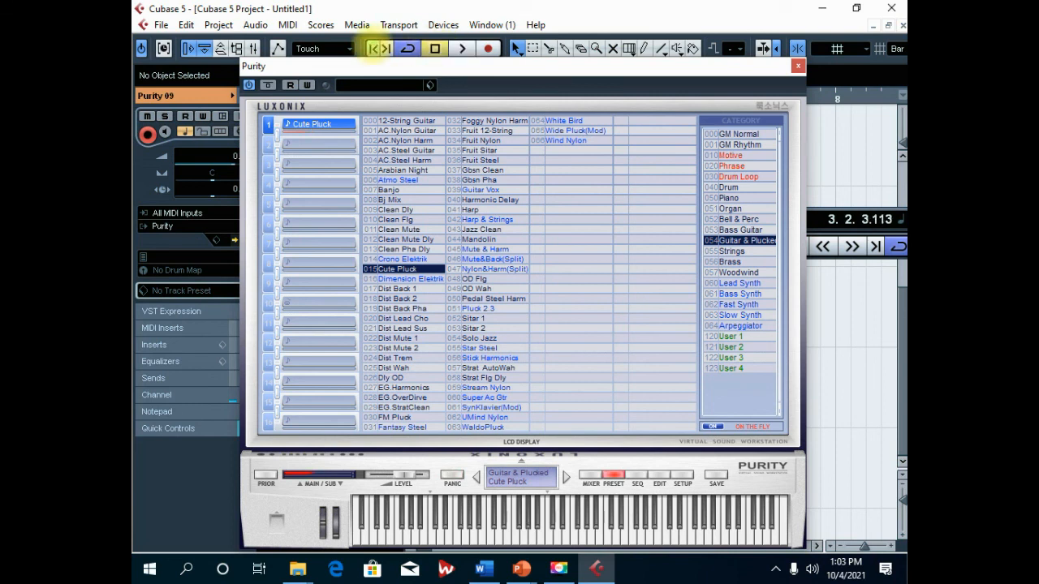
{"action": "left_click", "coordinate": [435, 49]}
{"action": "left_click", "coordinate": [488, 48]}
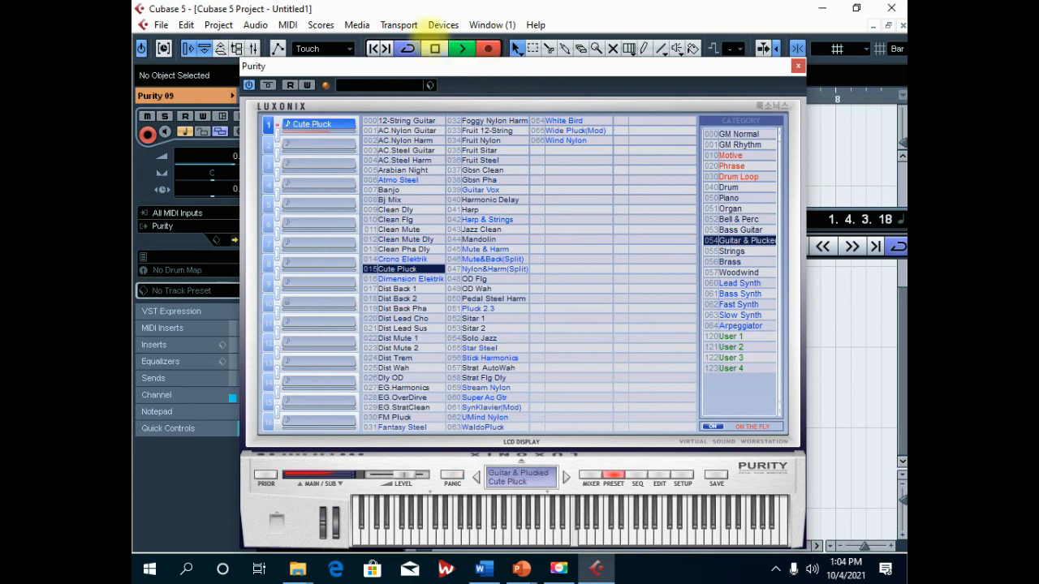
{"action": "left_click", "coordinate": [435, 49]}
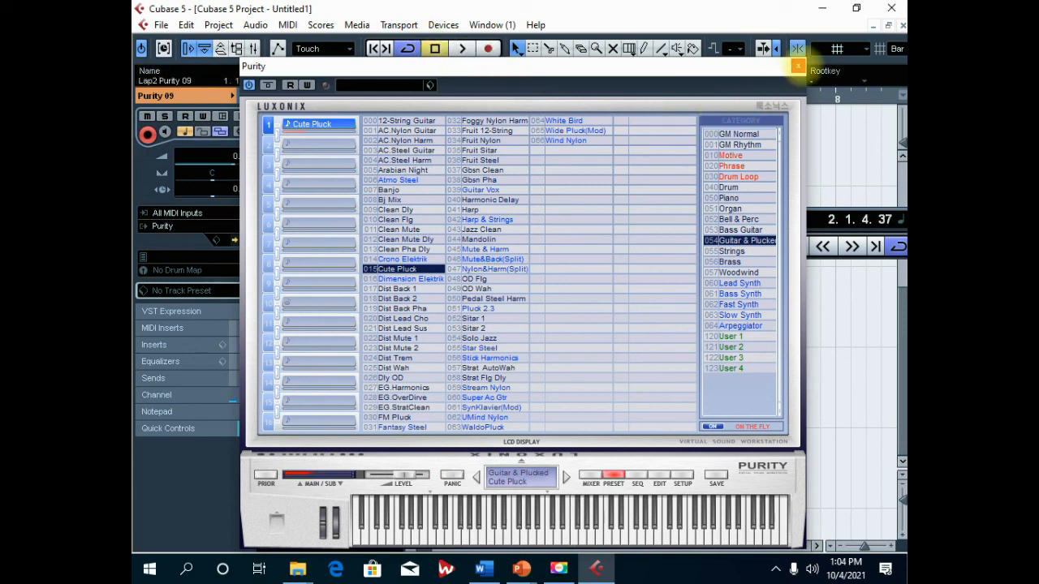
Step: Close Purity 09's instrument window and play the loop from the start
{"action": "left_click", "coordinate": [798, 66]}
{"action": "left_click", "coordinate": [375, 48]}
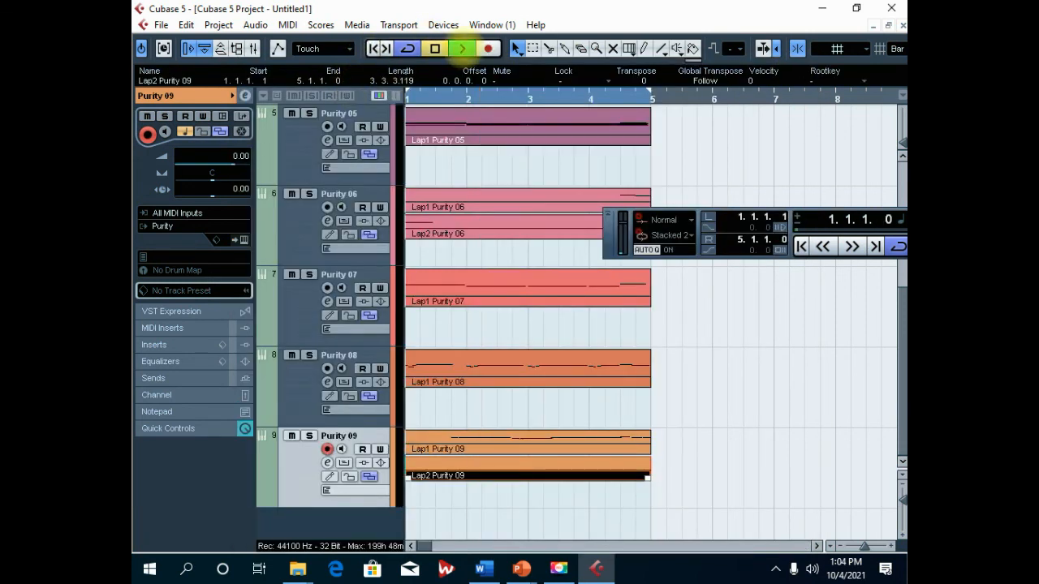
{"action": "left_click", "coordinate": [462, 49]}
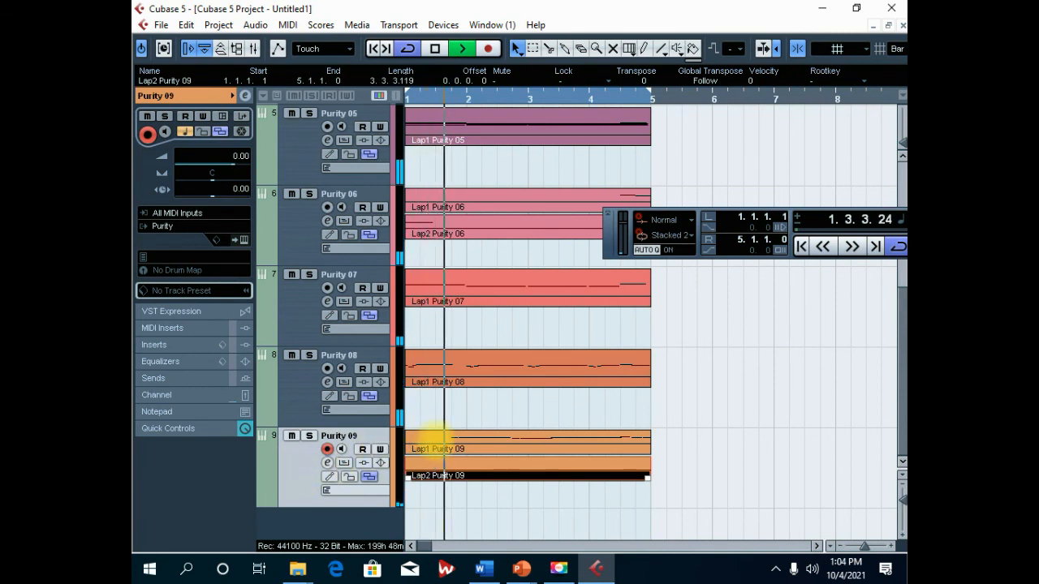
Step: Open the Lap1 Purity 09 part in the Key Editor and shorten the last note before bar 5
{"action": "double_click", "coordinate": [426, 445]}
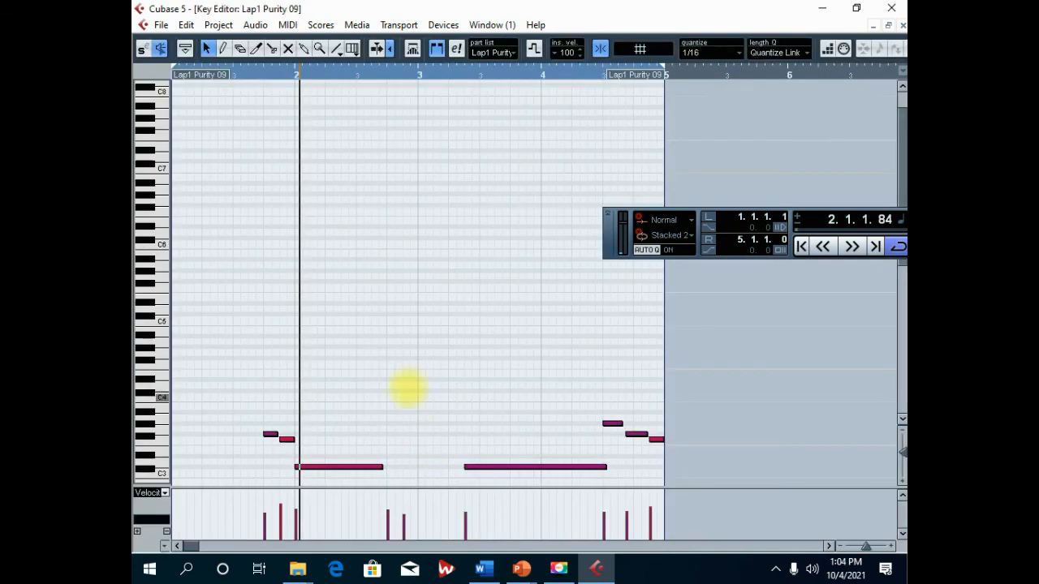
{"action": "scroll", "coordinate": [407, 388], "scroll_direction": "down", "scroll_amount": 3}
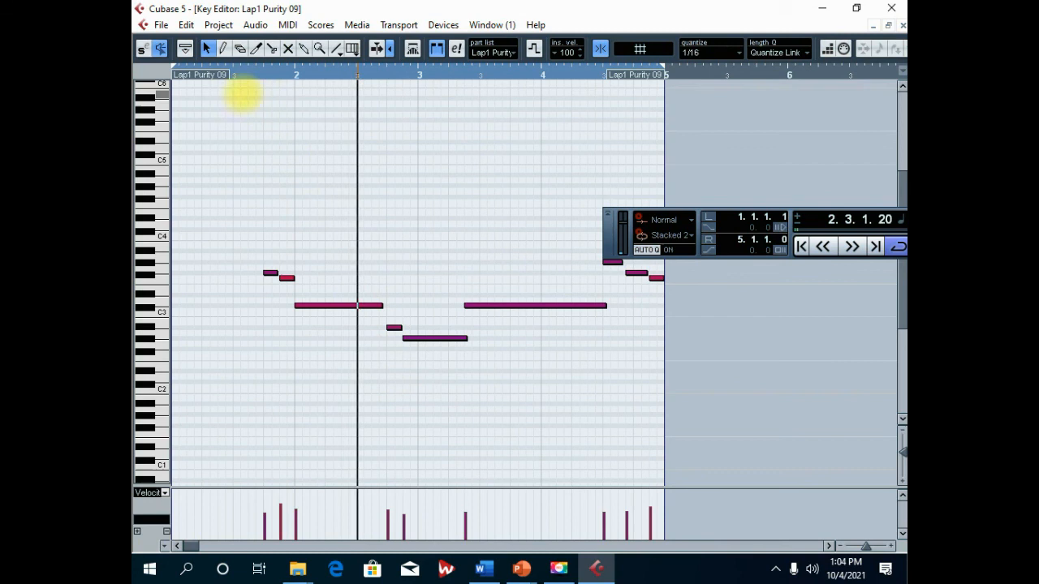
{"action": "left_click", "coordinate": [237, 74]}
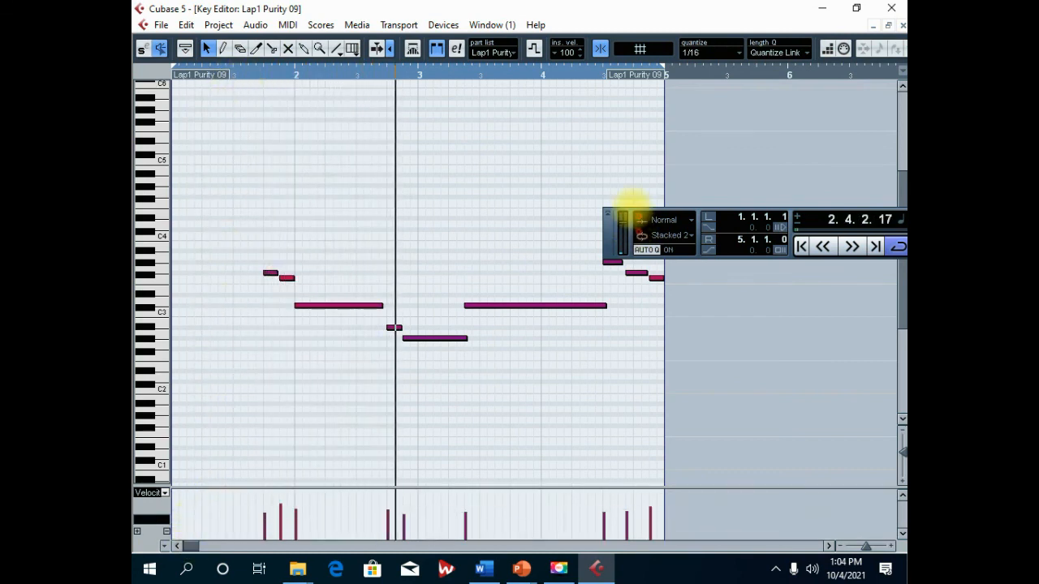
{"action": "left_click_drag", "start_coordinate": [625, 204], "coordinate": [768, 134]}
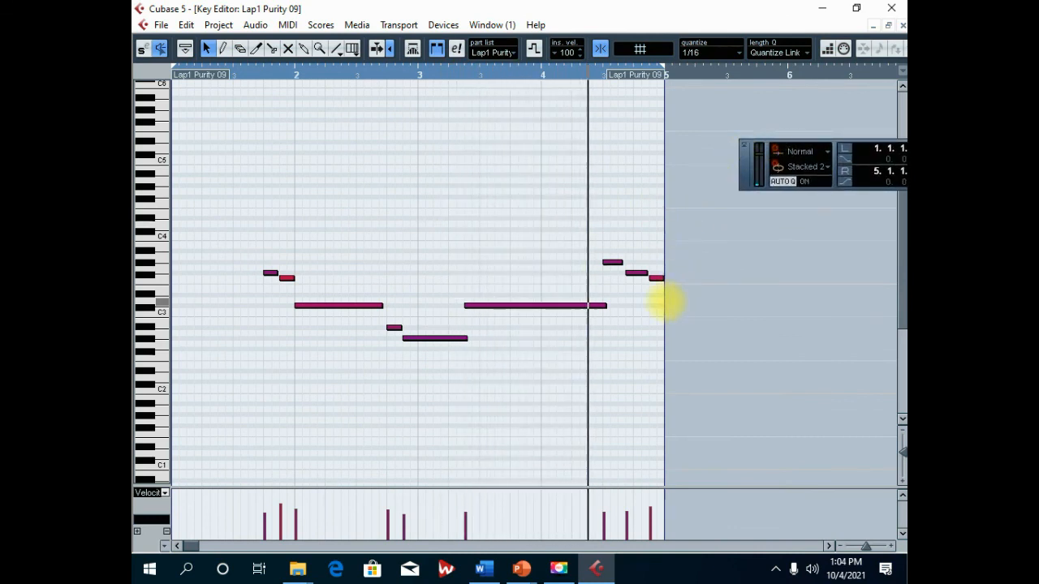
{"action": "left_click_drag", "start_coordinate": [663, 278], "coordinate": [656, 278]}
{"action": "left_click", "coordinate": [571, 78]}
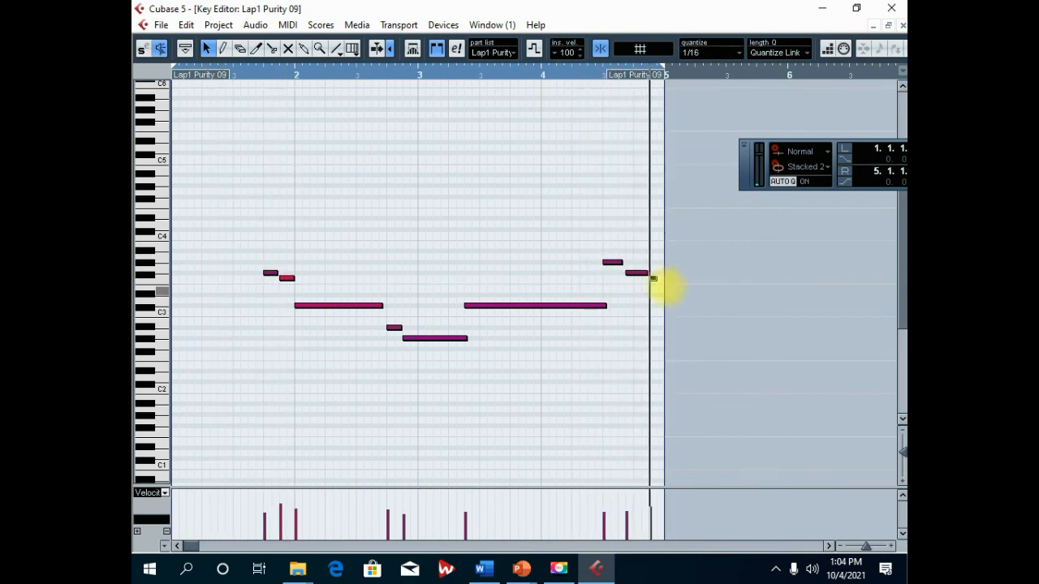